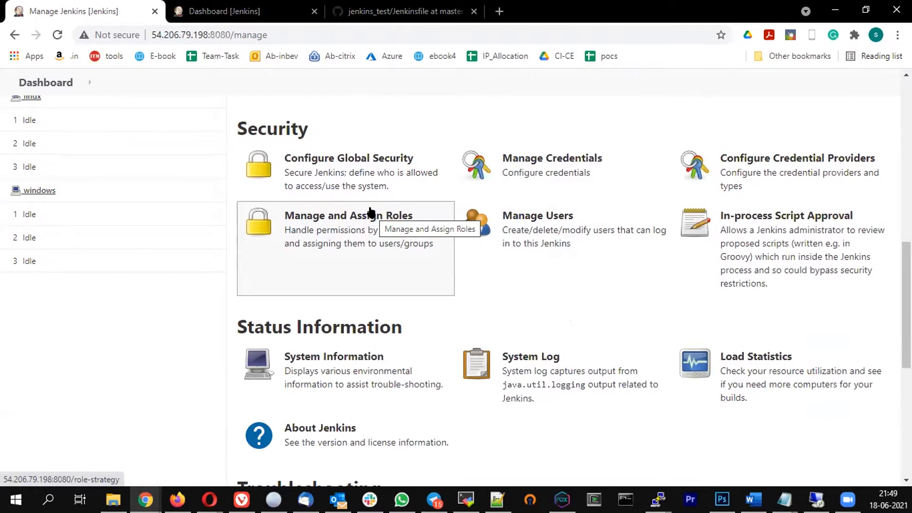
Switch from the GitHub Jenkinsfile tab to the Jenkins dashboard and select its address bar
scroll(371, 211, "up", 7)
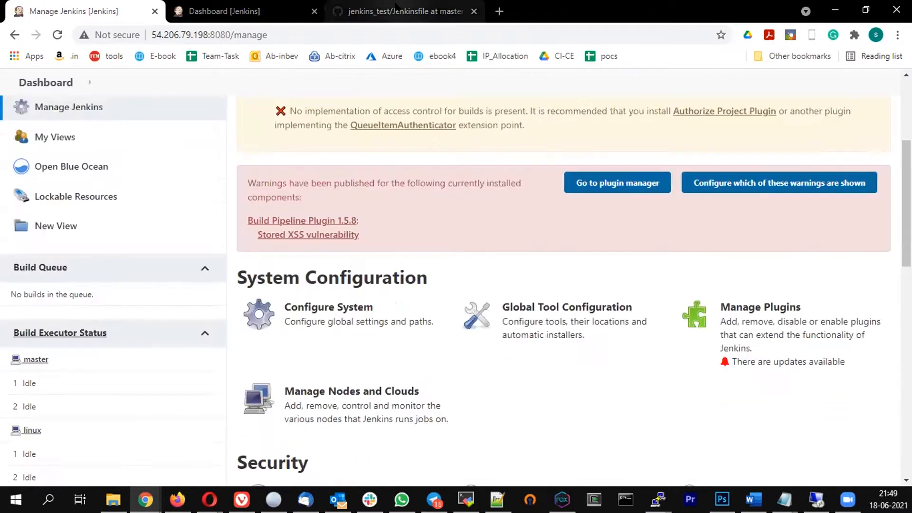
left_click(380, 12)
left_click(368, 36)
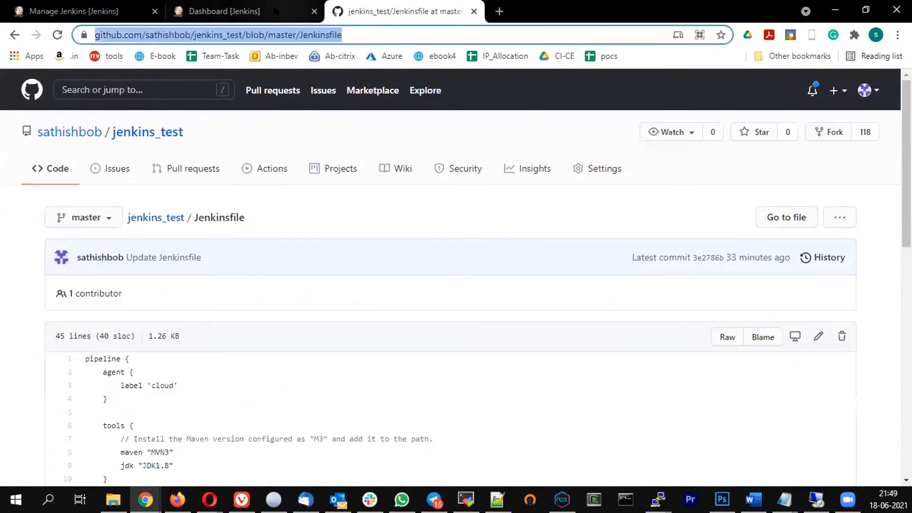
left_click(266, 14)
left_click(298, 36)
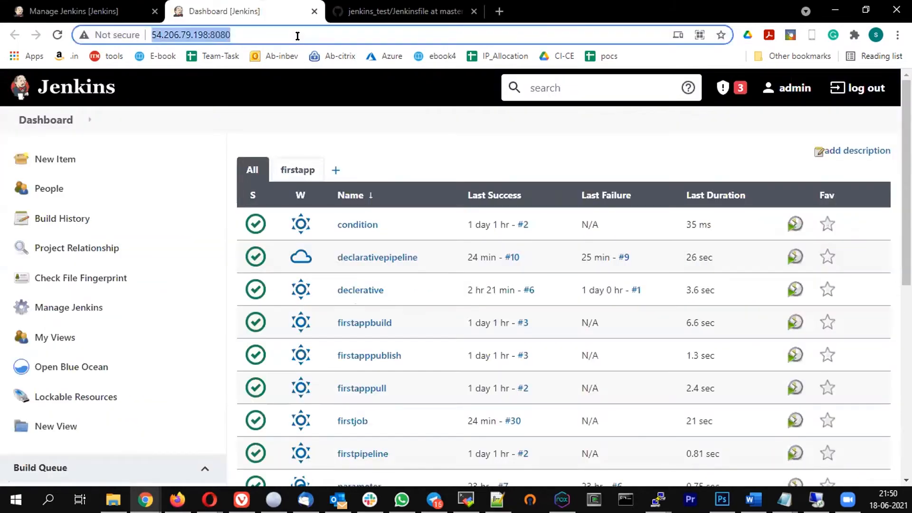
Search Google for 'gmail smtp details'
type("gmail ")
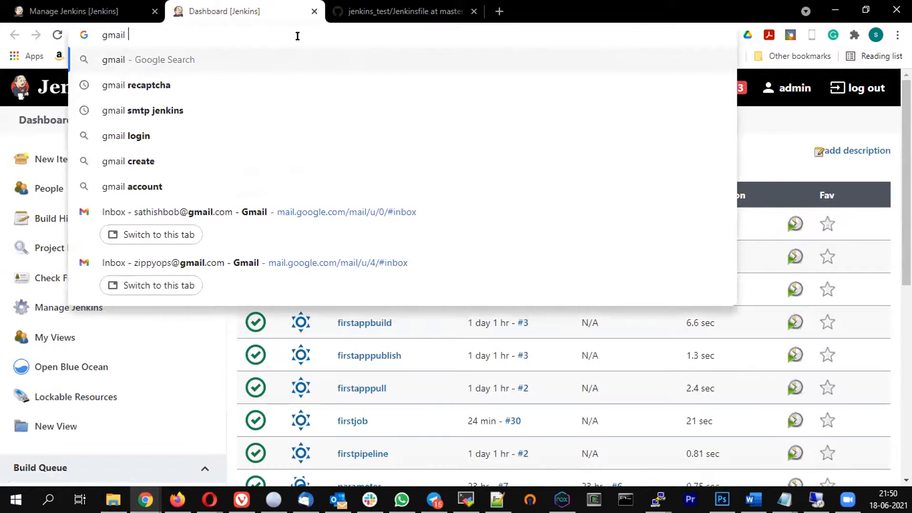
type("smto")
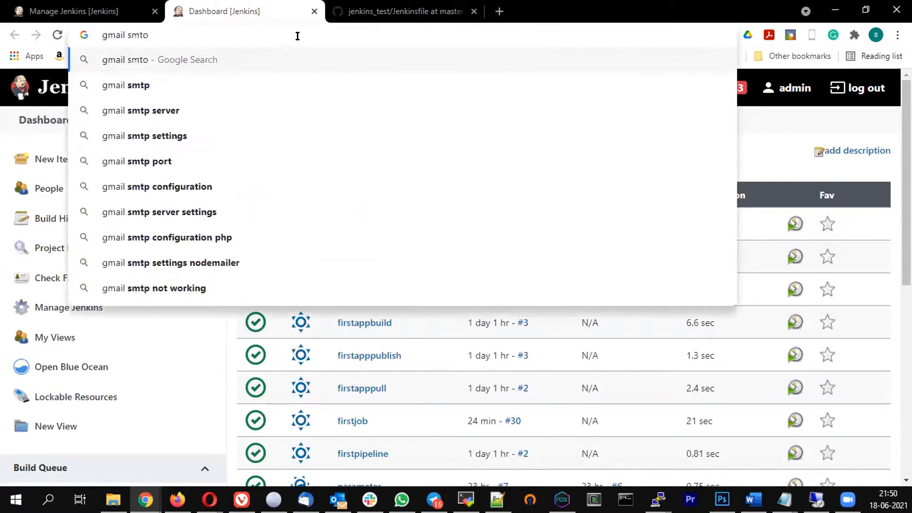
key("BackSpace")
type("p details")
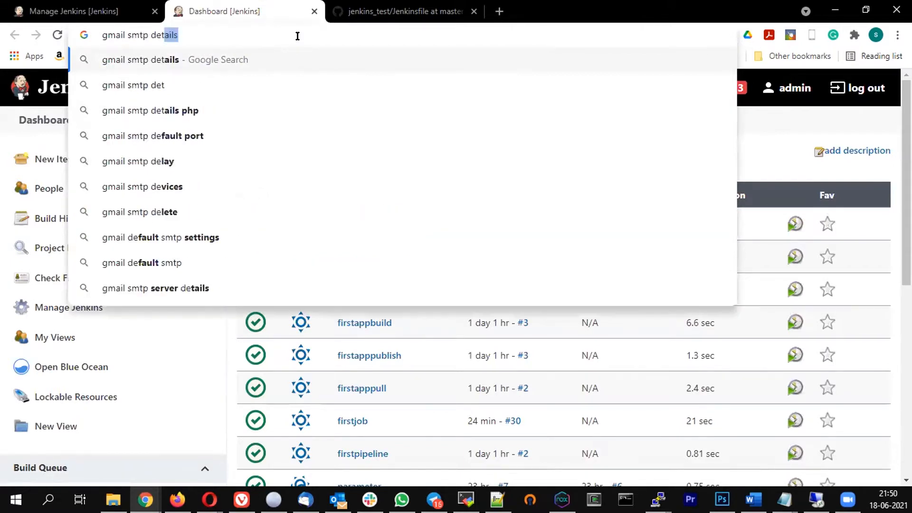
key("Return")
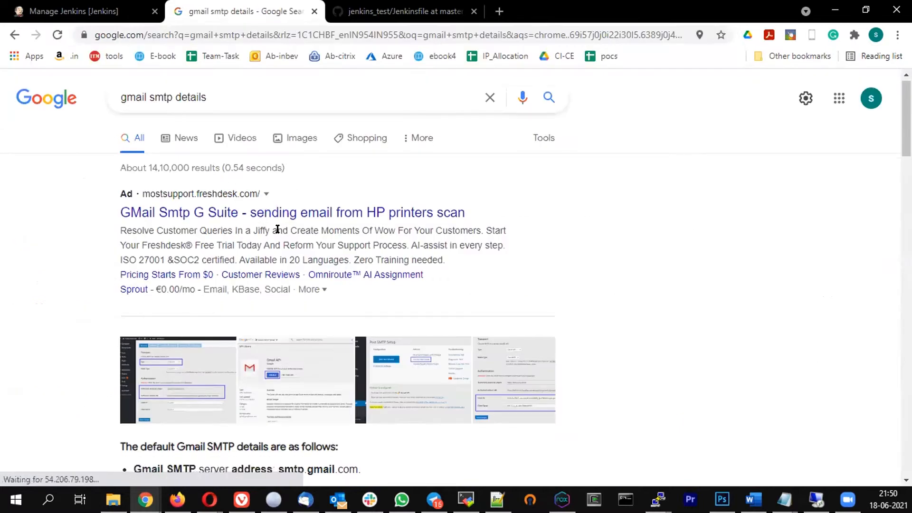
Highlight server smtp.gmail.com and SSL port 465 in the results, then return to Manage Jenkins
scroll(275, 228, "down", 5)
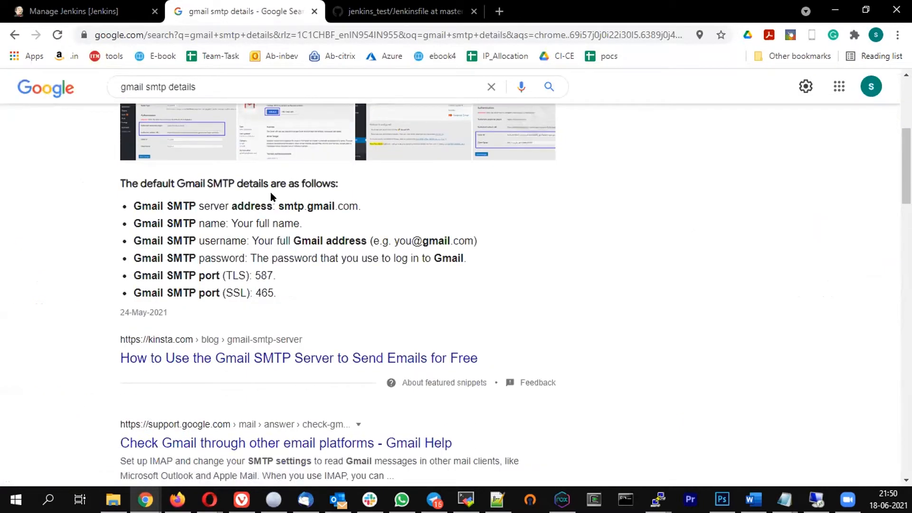
left_click_drag(274, 206, 328, 211)
left_click(300, 264)
double_click(287, 206)
left_click_drag(368, 207, 369, 208)
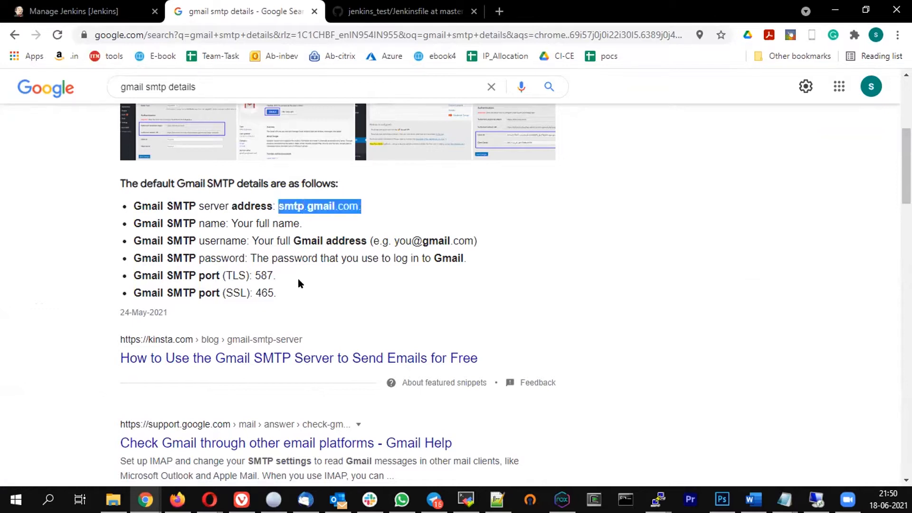
double_click(256, 287)
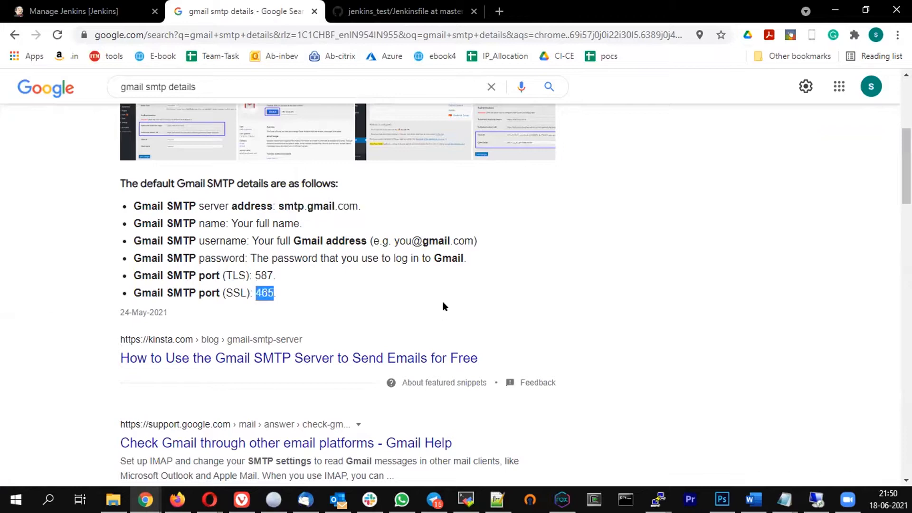
left_click(397, 286)
left_click(71, 11)
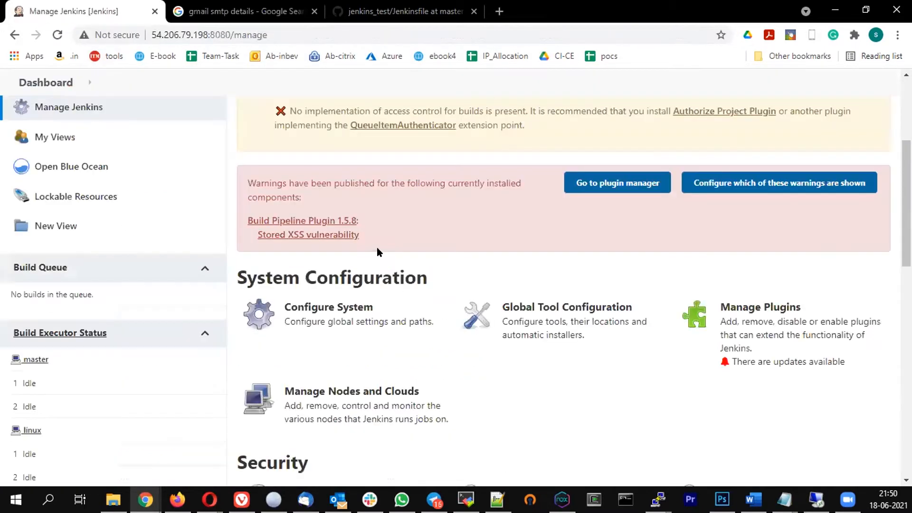
Open Configure System and scroll down to the E-mail Notification heading
scroll(422, 204, "down", 3)
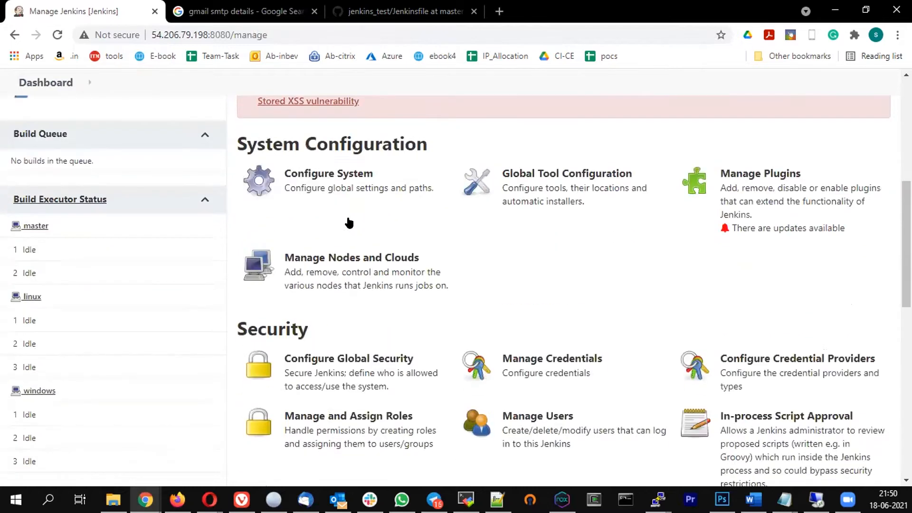
left_click(317, 178)
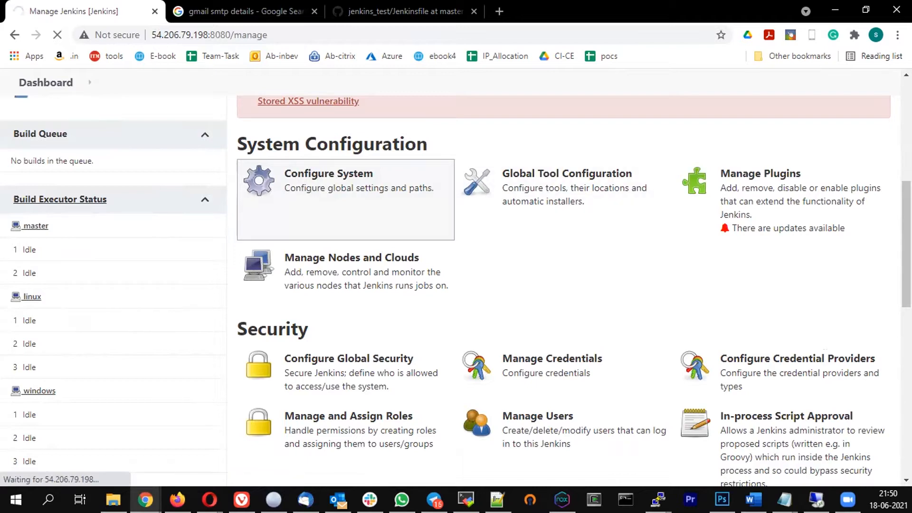
scroll(438, 245, "down", 15)
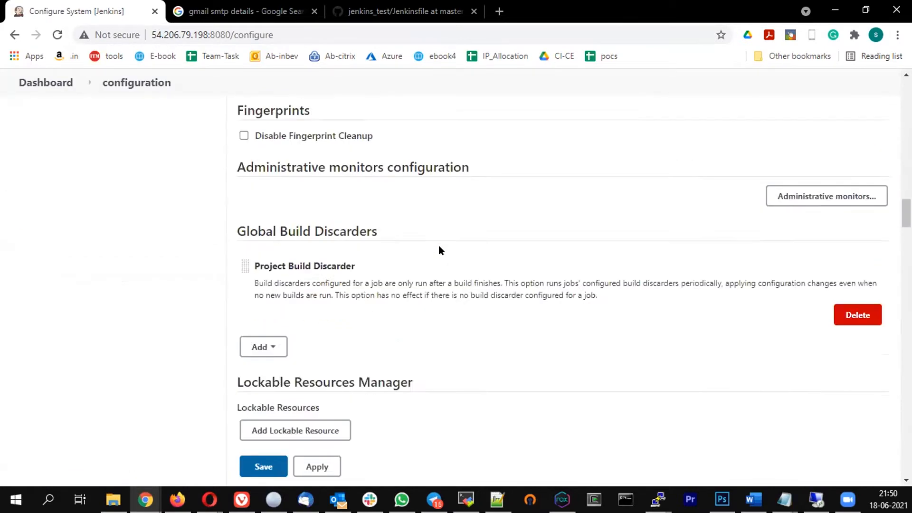
scroll(438, 245, "down", 20)
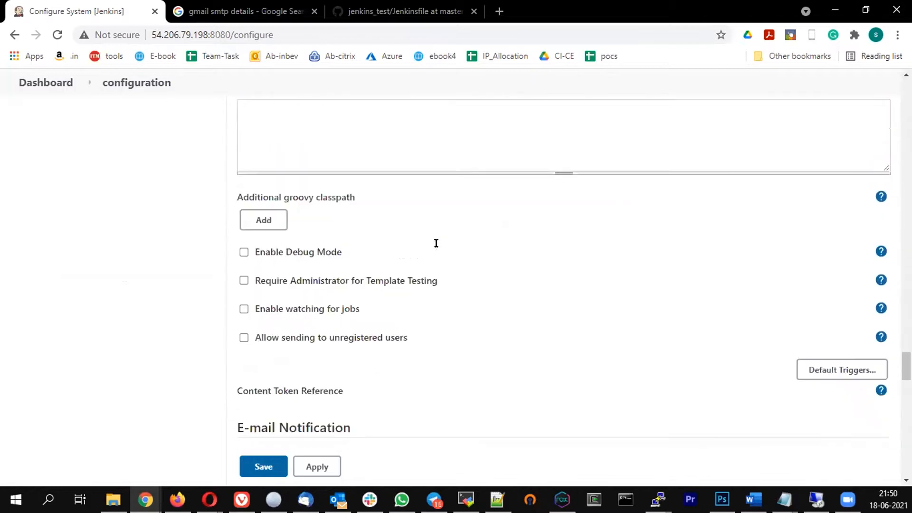
scroll(436, 243, "down", 13)
scroll(441, 242, "up", 6)
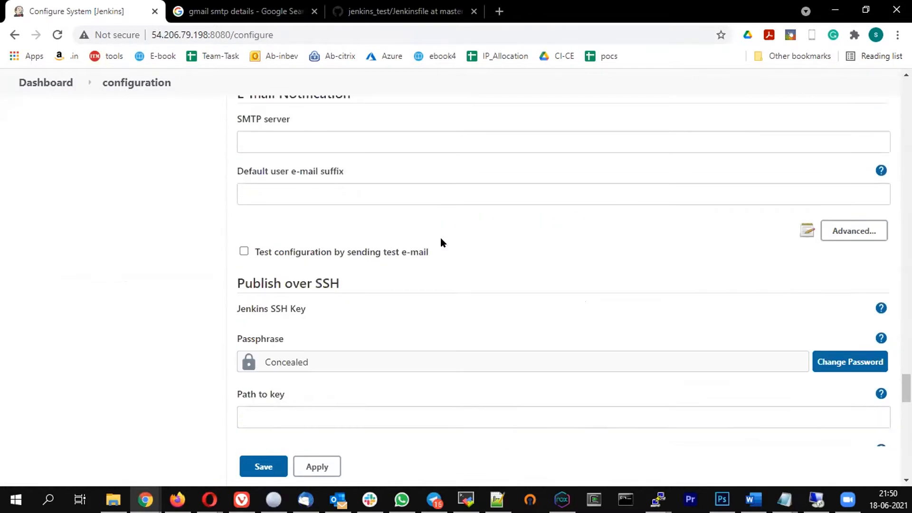
scroll(440, 238, "up", 4)
scroll(440, 238, "down", 3)
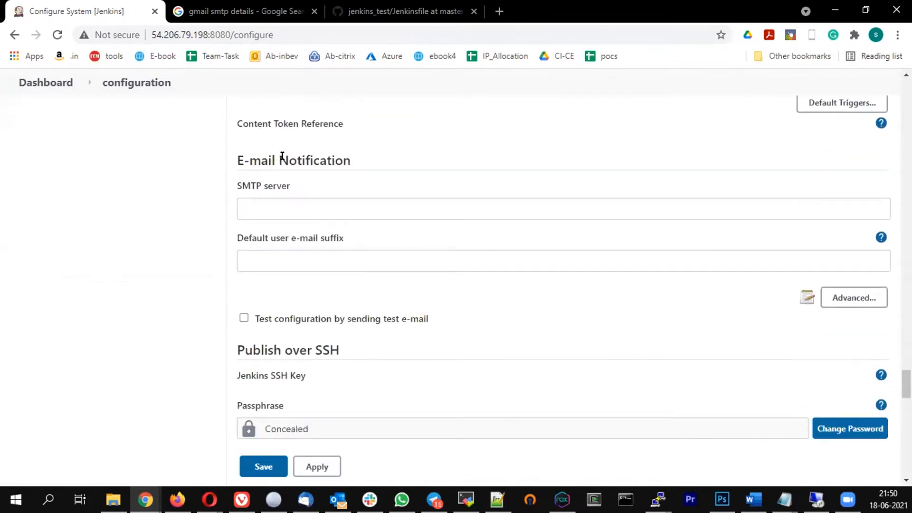
double_click(294, 160)
Reopen Configure System via Dashboard > Manage Jenkins and scroll to Extended E-mail Notification
left_click(66, 85)
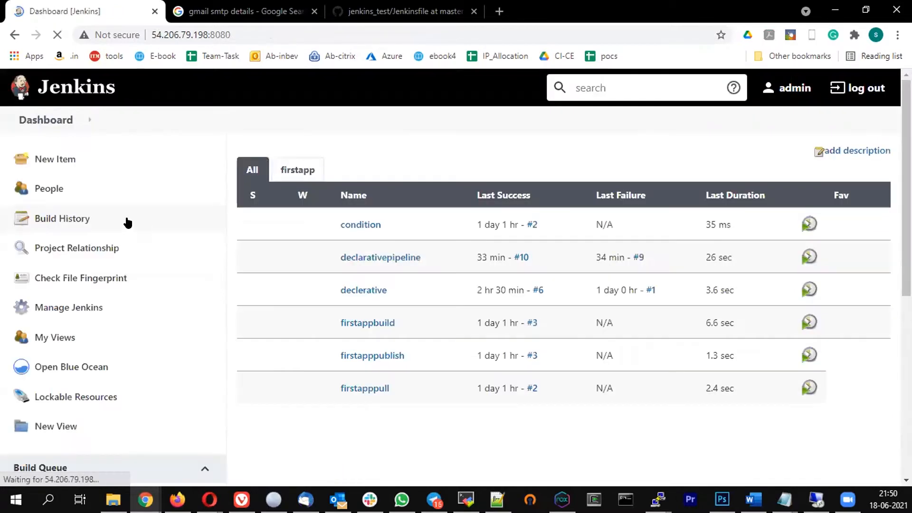
left_click(62, 307)
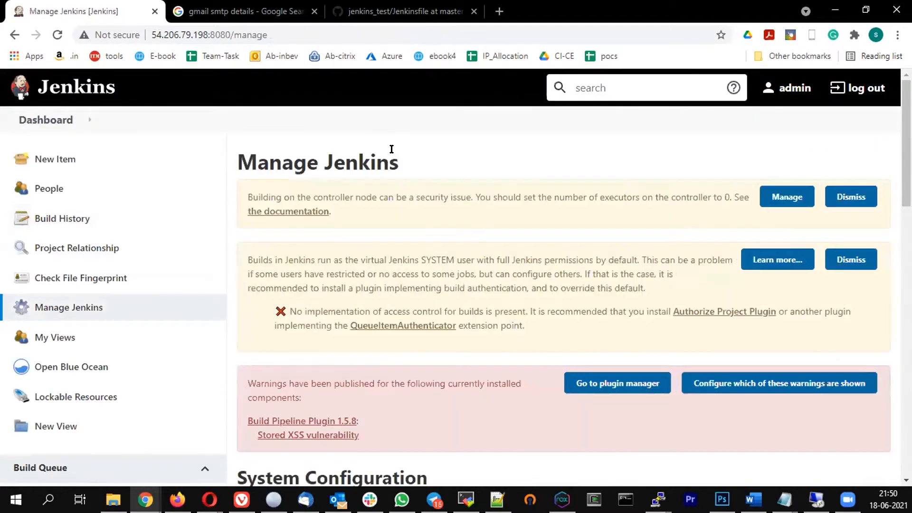
scroll(389, 156, "down", 10)
scroll(391, 167, "up", 6)
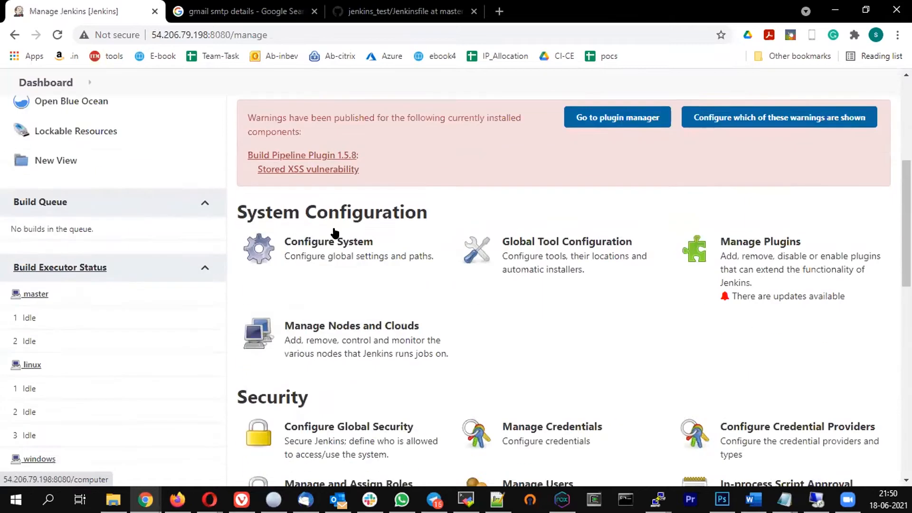
scroll(335, 233, "down", 1)
left_click(316, 226)
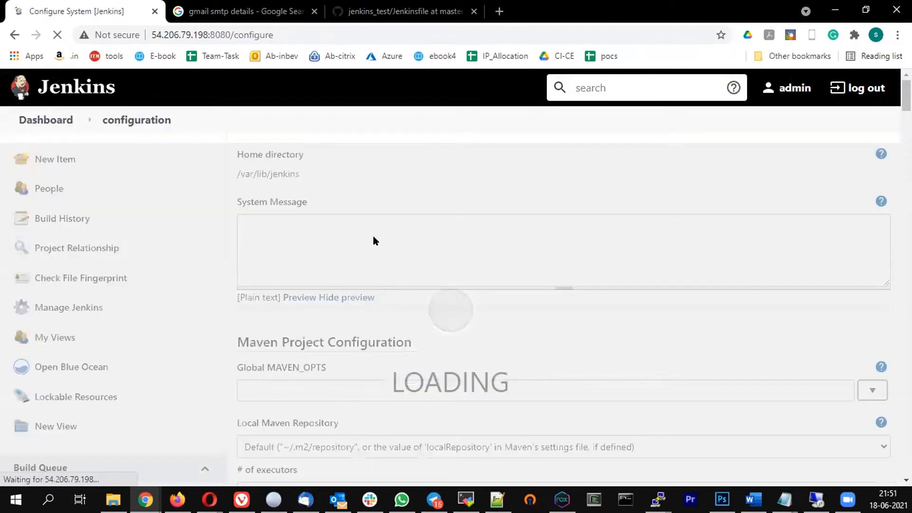
scroll(373, 236, "down", 8)
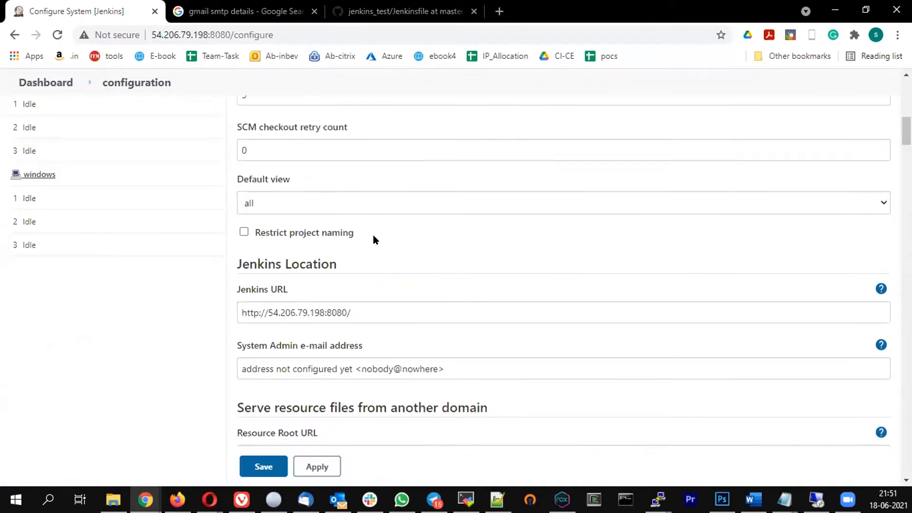
scroll(374, 237, "down", 20)
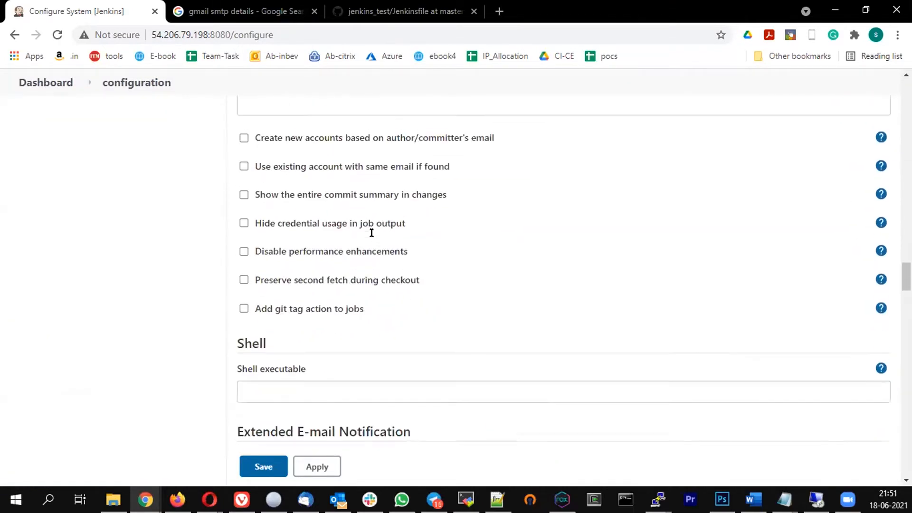
scroll(372, 231, "down", 12)
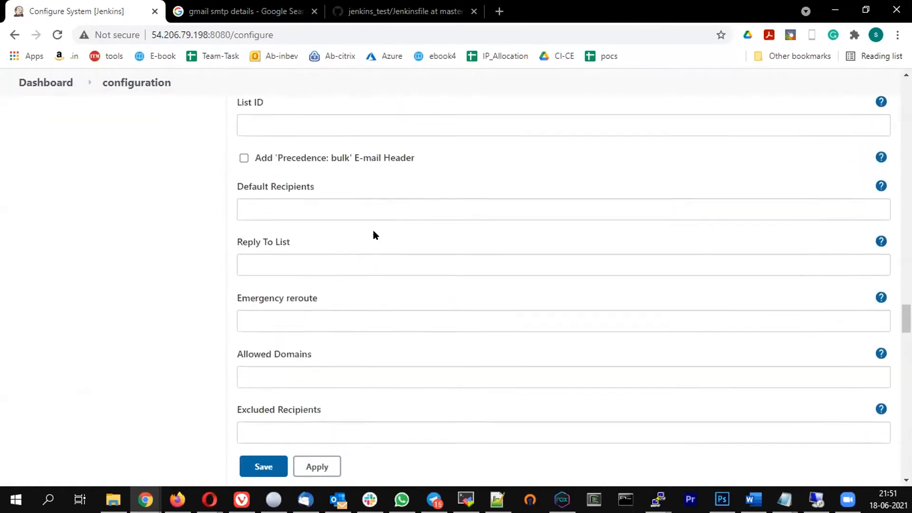
scroll(373, 235, "down", 15)
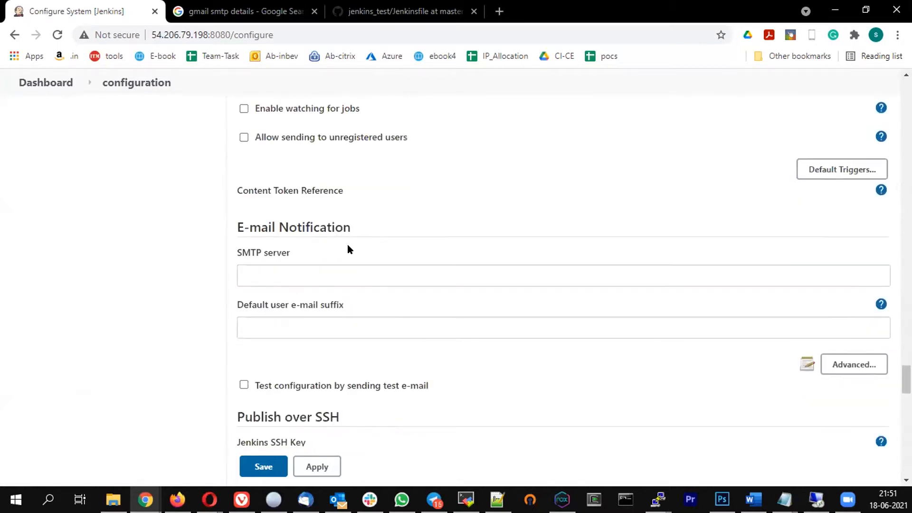
Enter smtp.gmail.com as the SMTP server under E-mail Notification
left_click(288, 275)
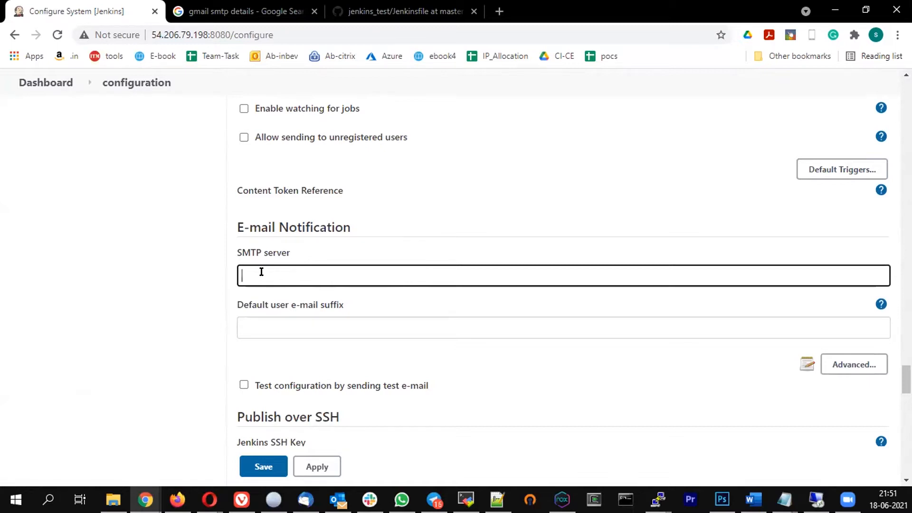
type("a")
type("mtp.gmai")
type("l.com")
key("ctrl+a")
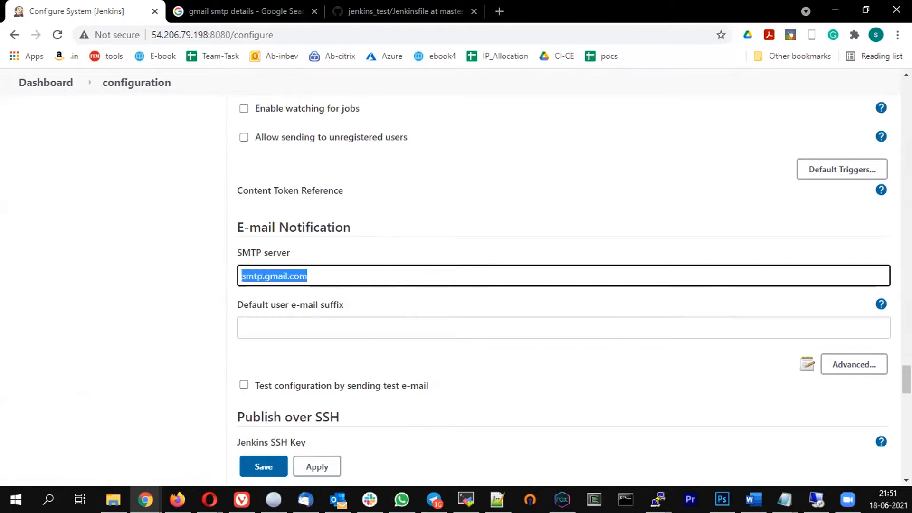
key("alt+Tab")
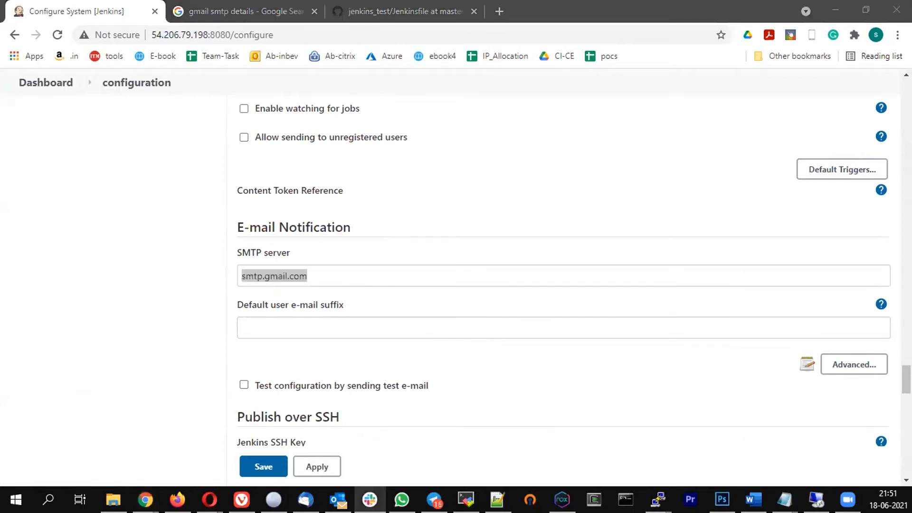
scroll(332, 244, "down", 3)
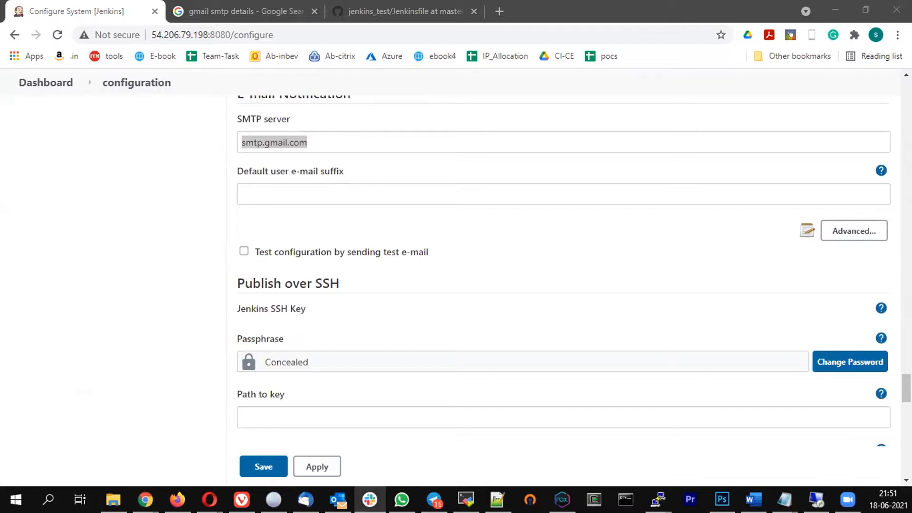
Enable SMTP authentication and enter the Gmail account's user name and password
left_click(849, 231)
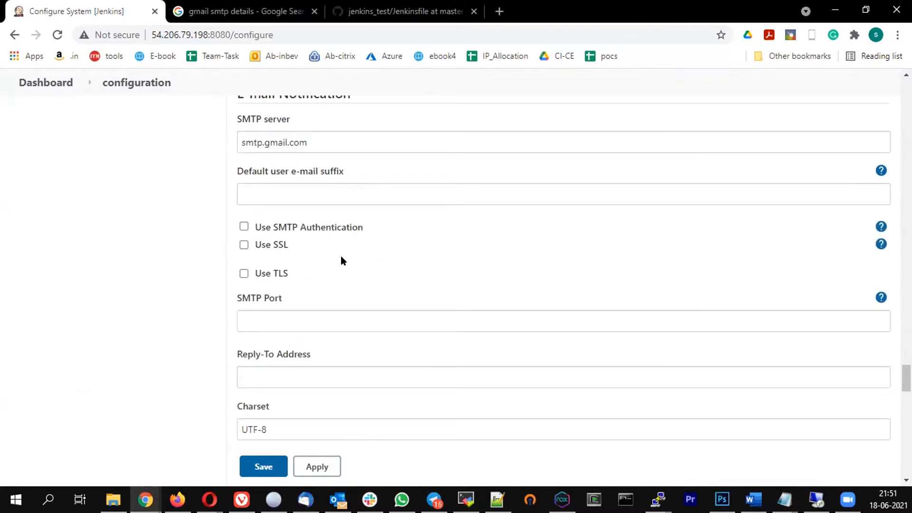
left_click(243, 227)
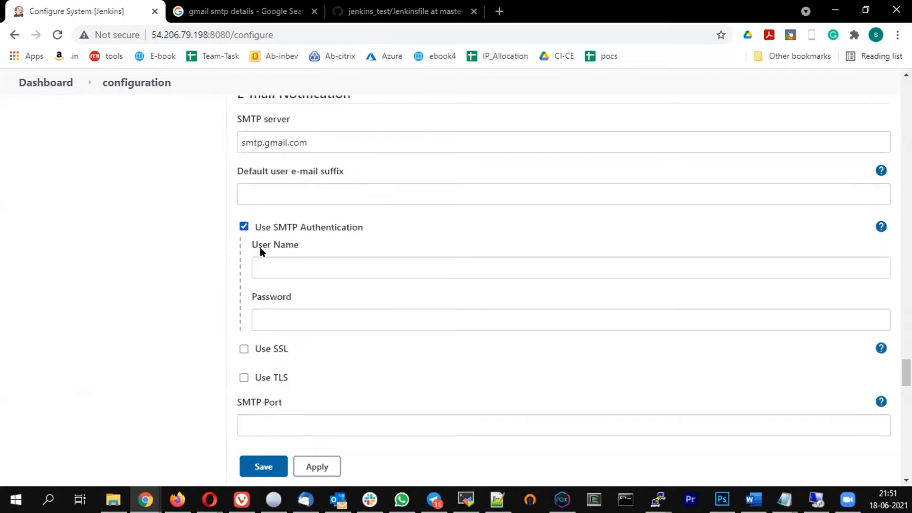
left_click(278, 267)
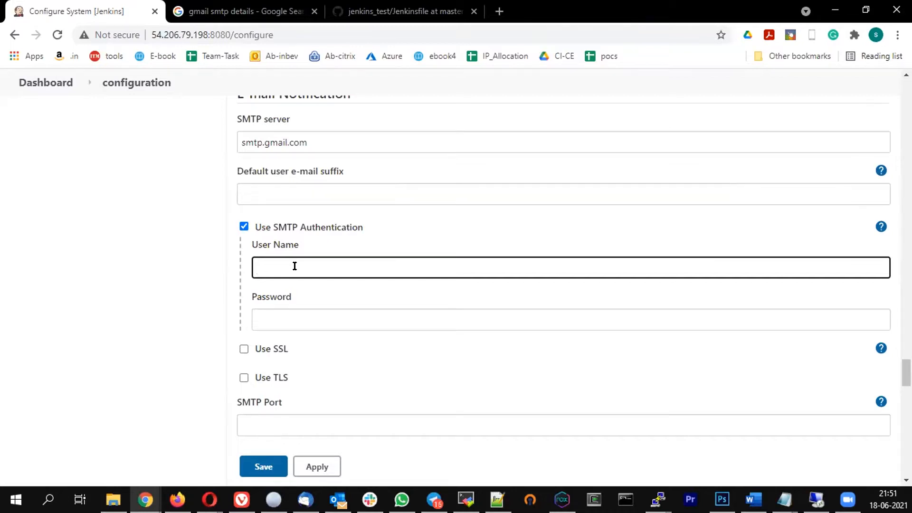
key("Tab")
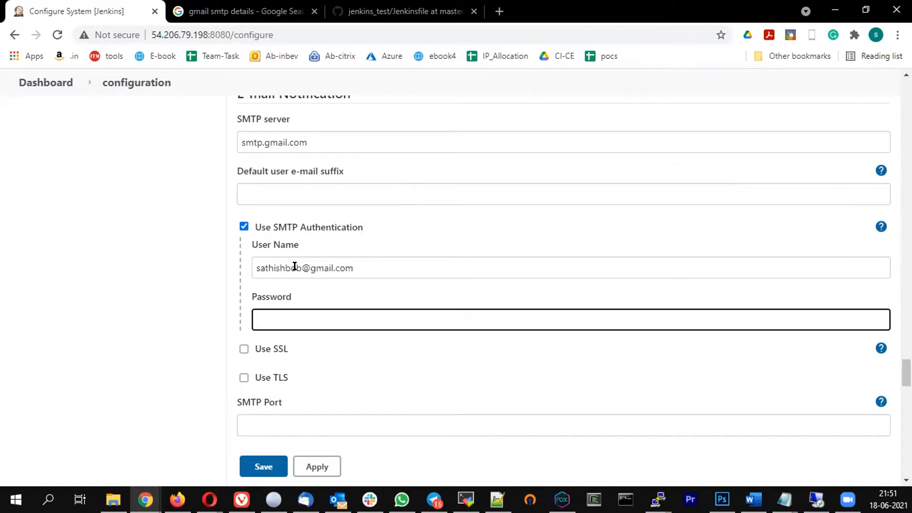
type("••••••••")
left_click(347, 369)
Set the SMTP port to 465
scroll(381, 319, "down", 2)
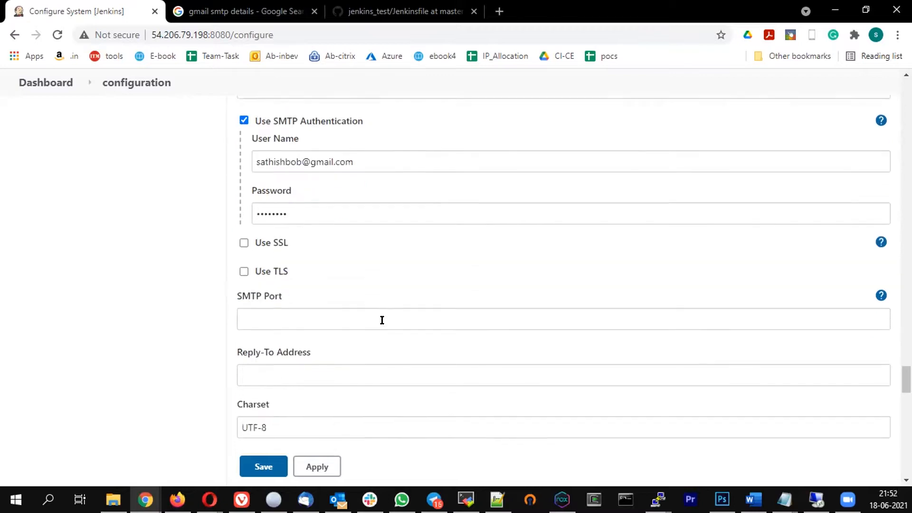
left_click(252, 288)
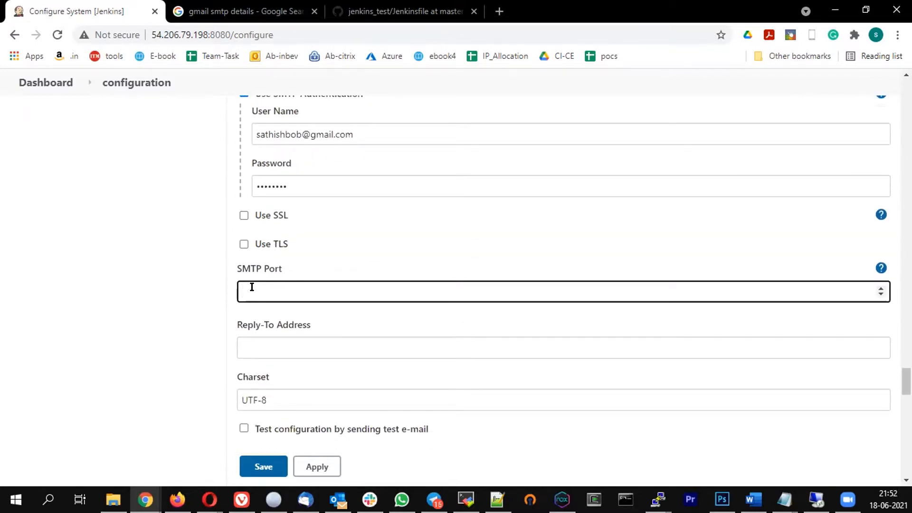
type("465")
left_click(69, 260)
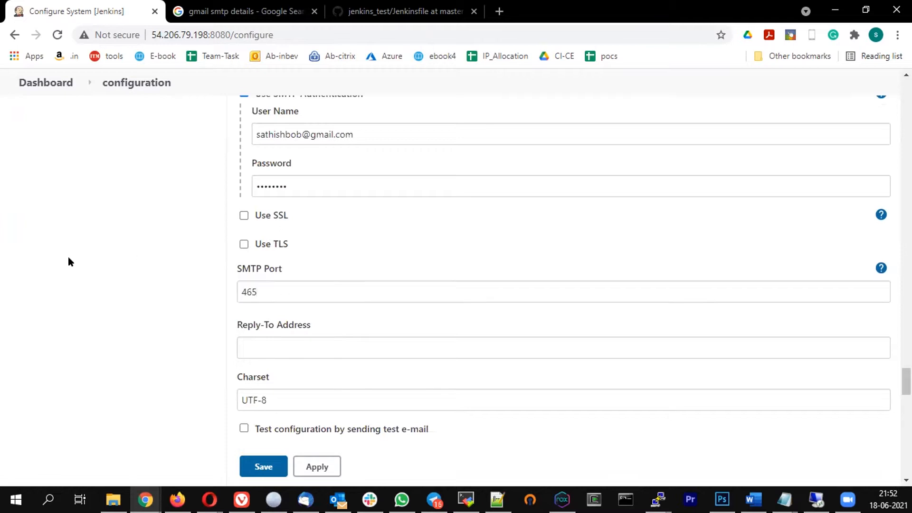
scroll(181, 284, "down", 4)
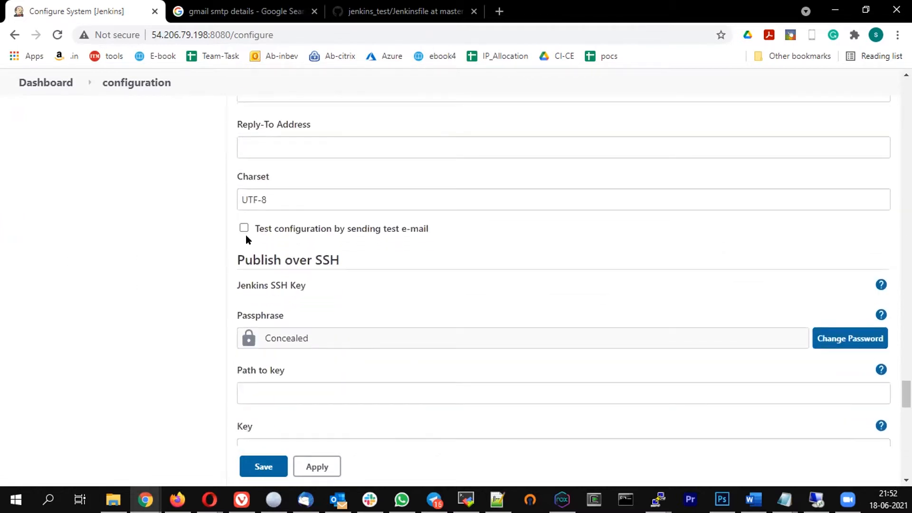
Enable test configuration by sending test e-mail and copy the Gmail address for the recipient
left_click(244, 229)
left_click(293, 268)
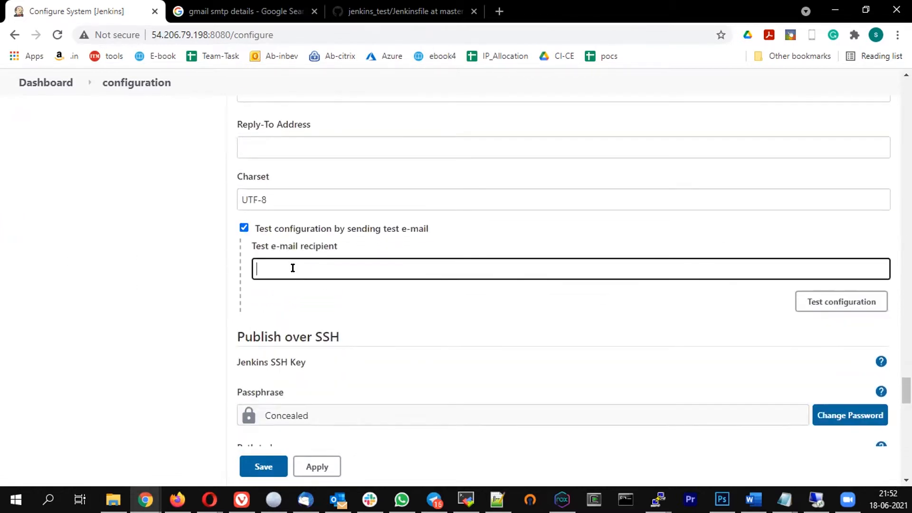
scroll(336, 275, "up", 4)
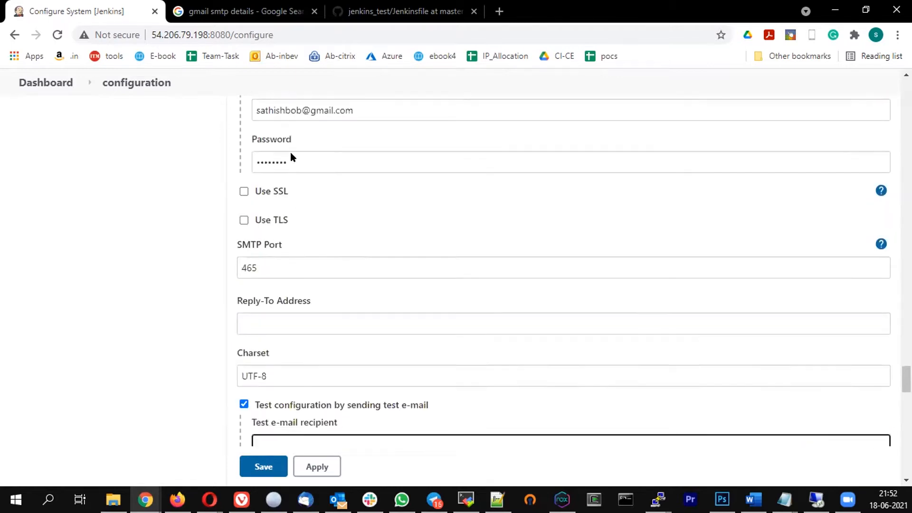
left_click_drag(359, 134, 163, 133)
key("ctrl+c")
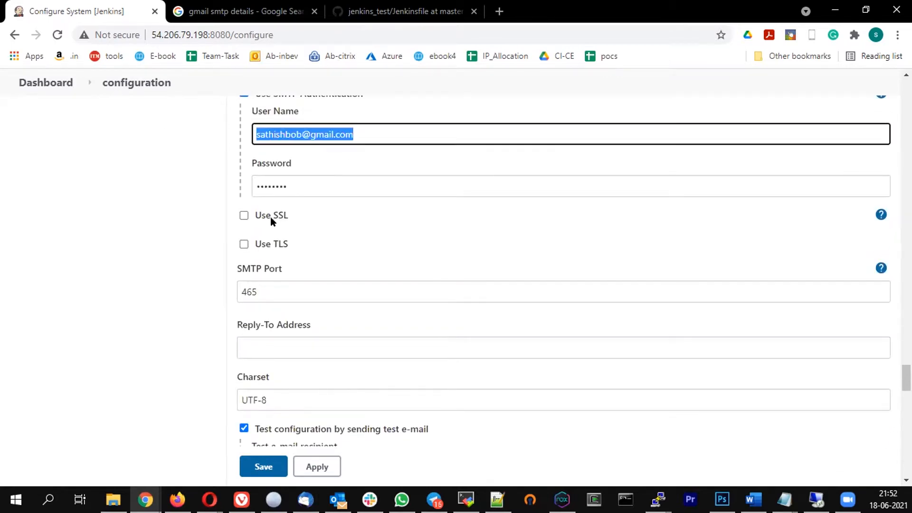
scroll(271, 219, "down", 8)
Paste the Gmail address as test recipient and run Test configuration, getting a bad-greeting error on port 465
scroll(330, 197, "up", 1)
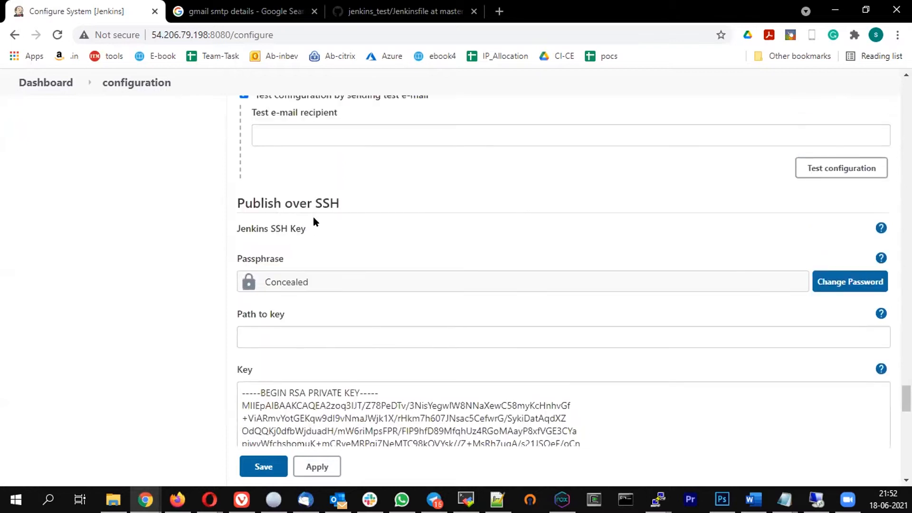
scroll(312, 217, "up", 3)
left_click(271, 265)
key("ctrl+v")
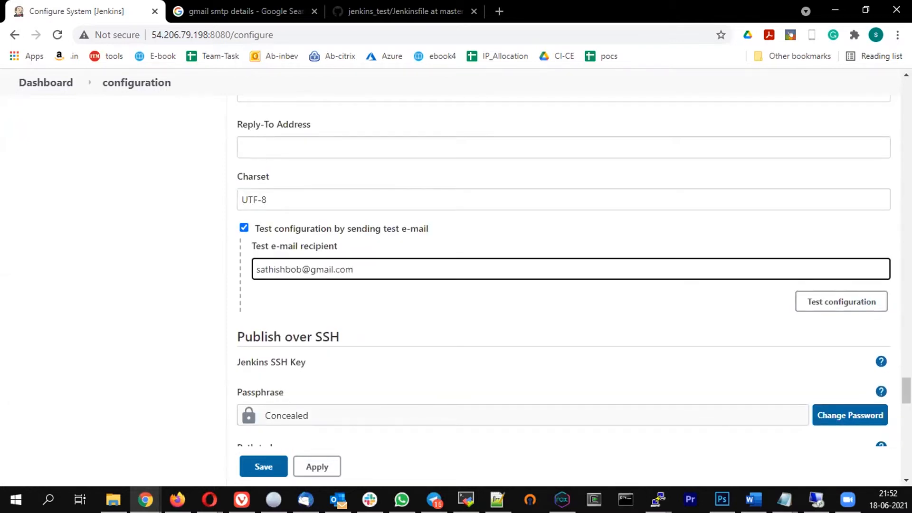
left_click(820, 303)
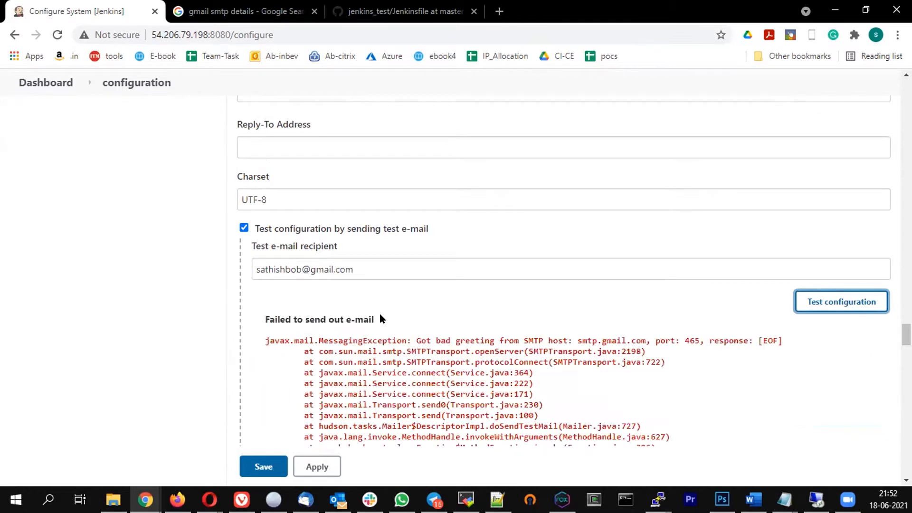
scroll(395, 321, "down", 1)
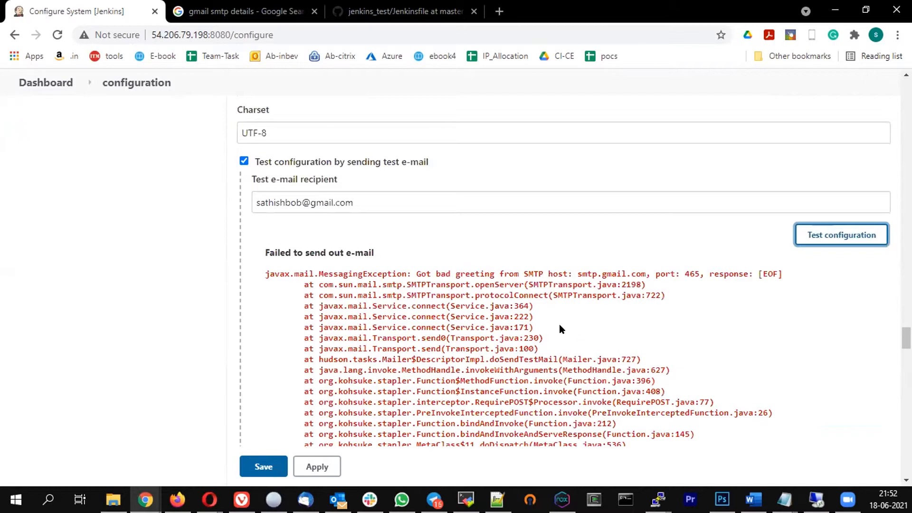
scroll(559, 324, "down", 10)
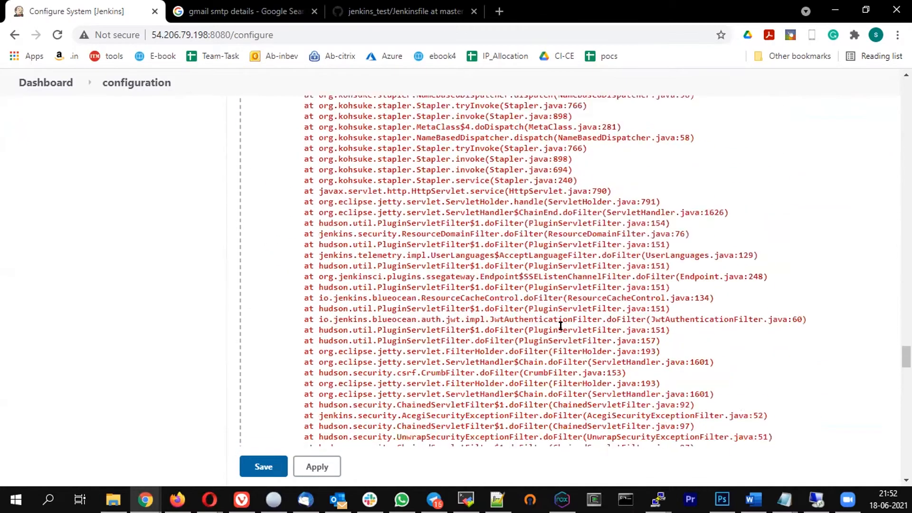
scroll(560, 326, "down", 15)
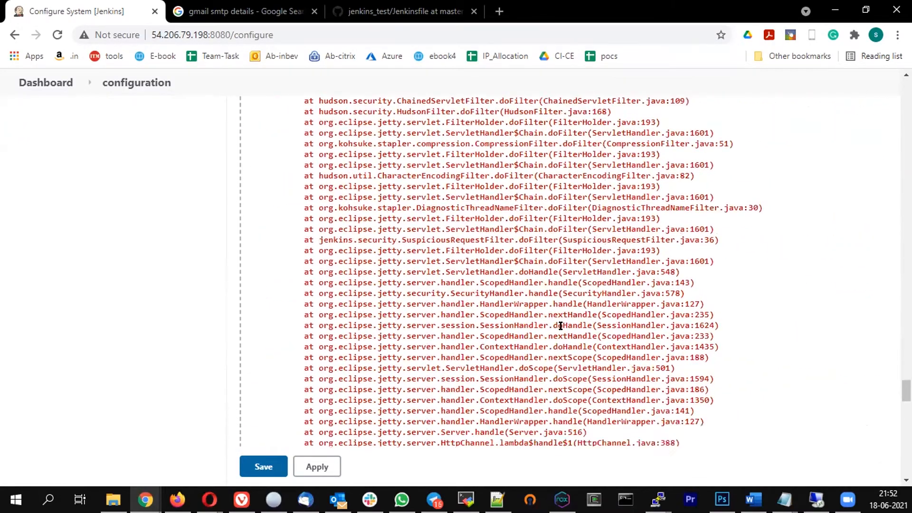
scroll(346, 251, "up", 20)
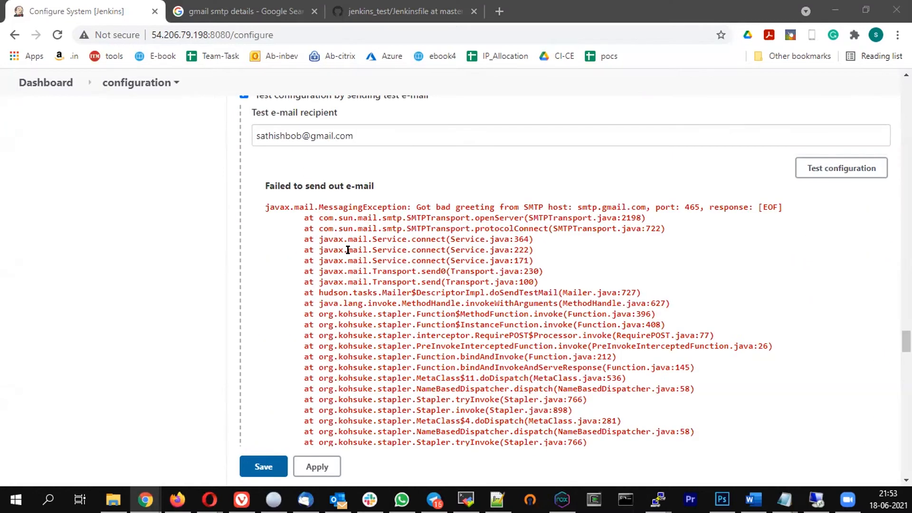
scroll(316, 255, "up", 3)
scroll(316, 256, "up", 5)
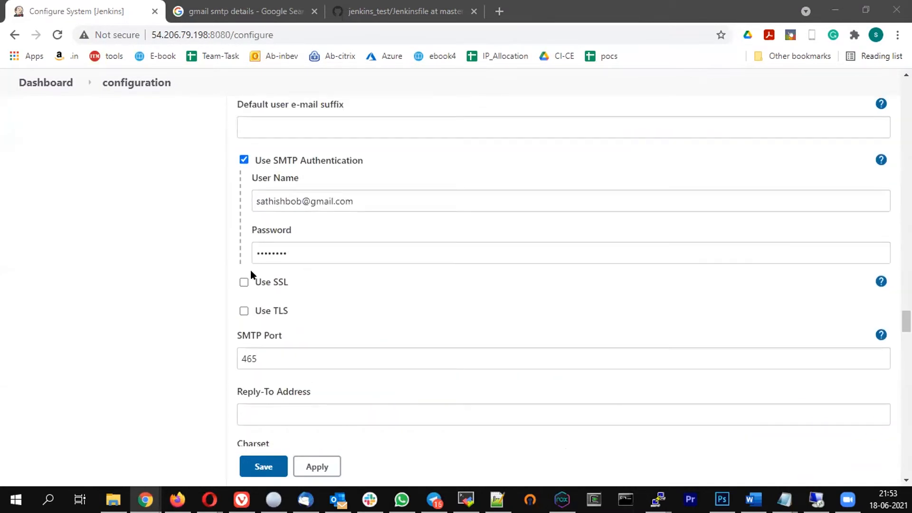
Turn on Use SSL and rerun the test e-mail
left_click(239, 279)
scroll(523, 323, "down", 3)
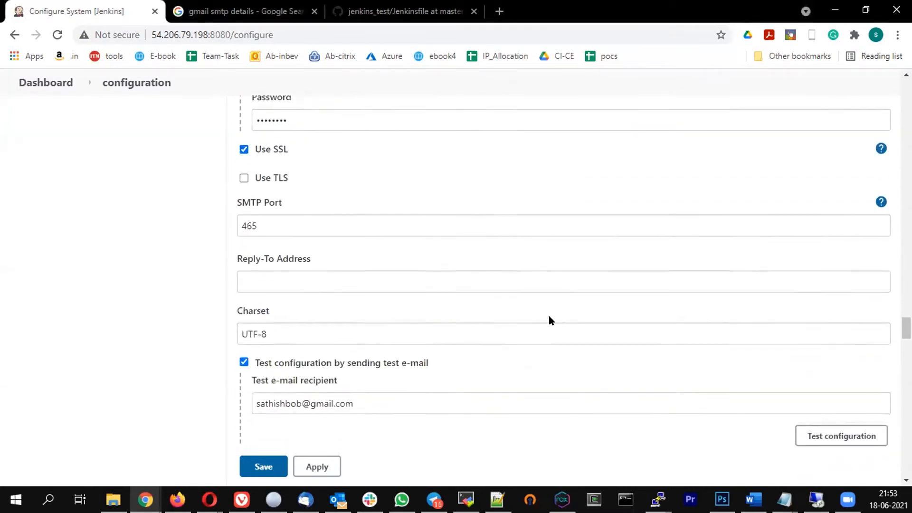
scroll(665, 331, "down", 4)
left_click(839, 243)
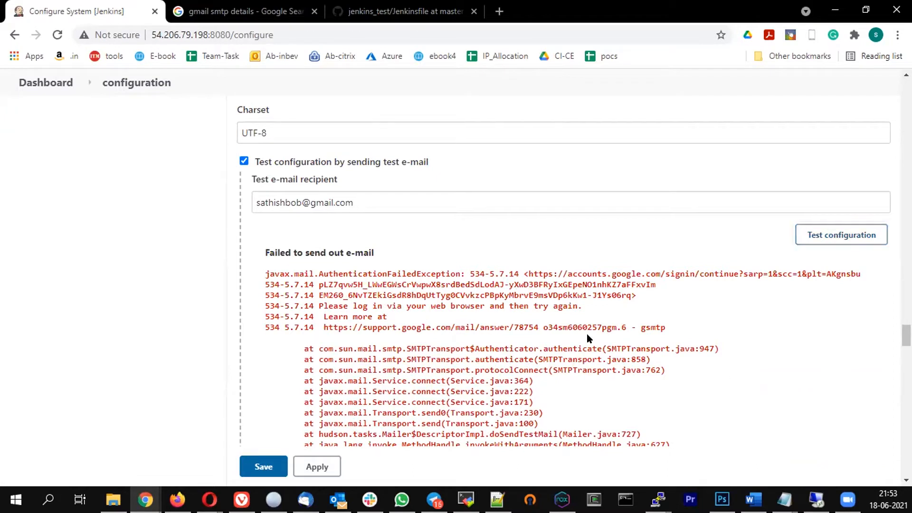
Select the accounts.google.com sign-in link from the 534 authentication error
left_click_drag(539, 327, 336, 257)
left_click_drag(717, 334, 384, 273)
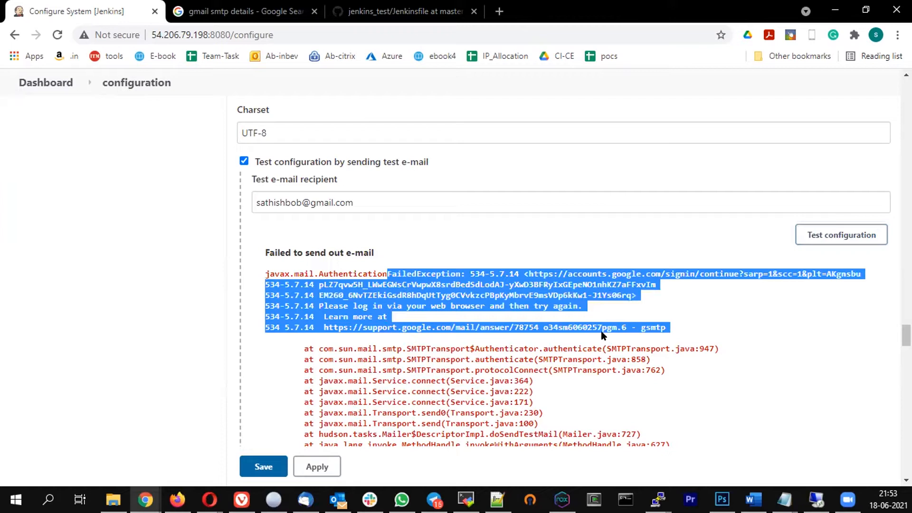
left_click(455, 329)
scroll(157, 253, "up", 10)
scroll(366, 230, "down", 3)
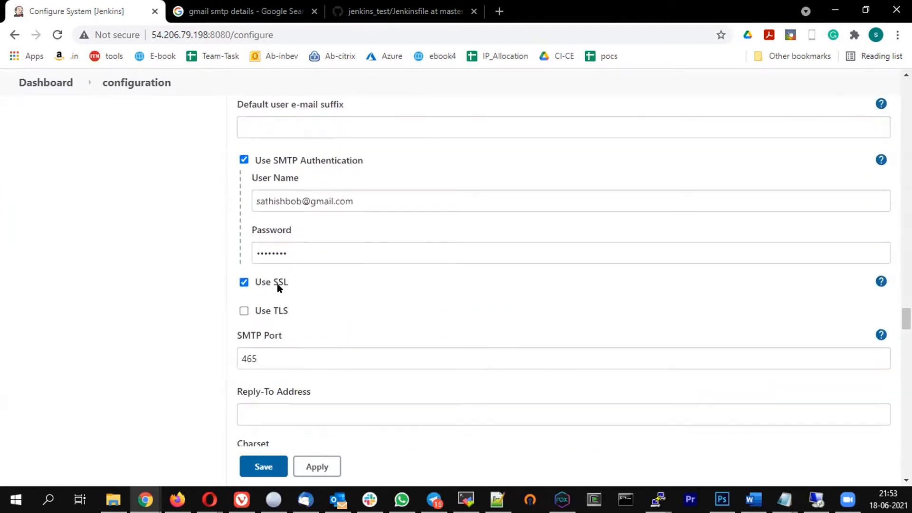
scroll(283, 202, "down", 4)
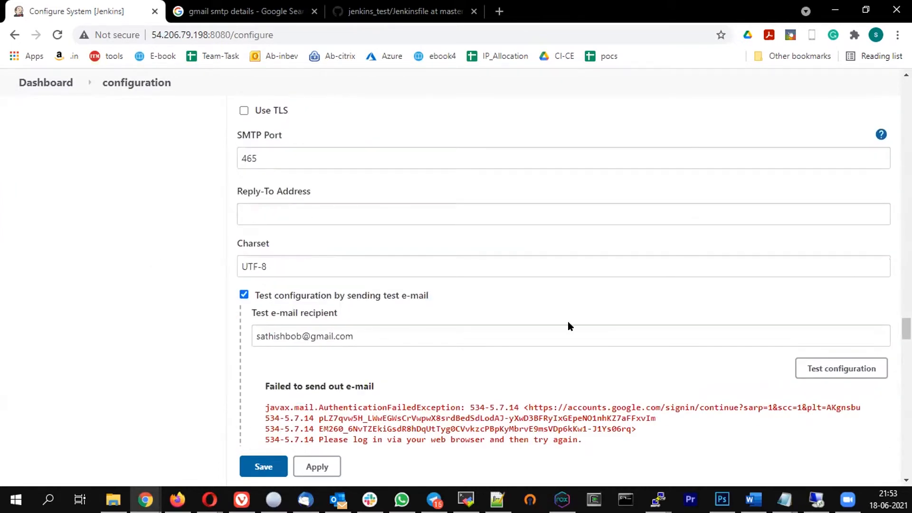
scroll(568, 324, "down", 1)
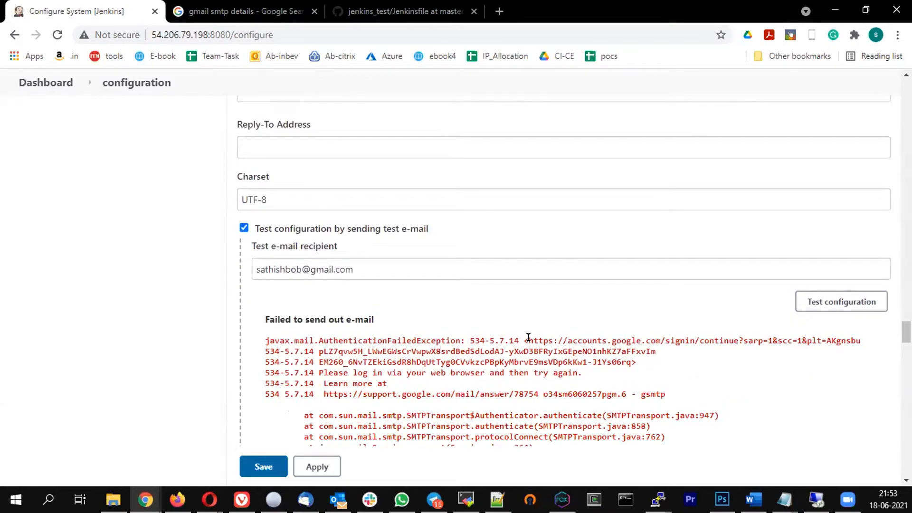
mouse_move(529, 337)
left_mouse_down()
mouse_move(591, 359)
mouse_move(628, 359)
left_mouse_up()
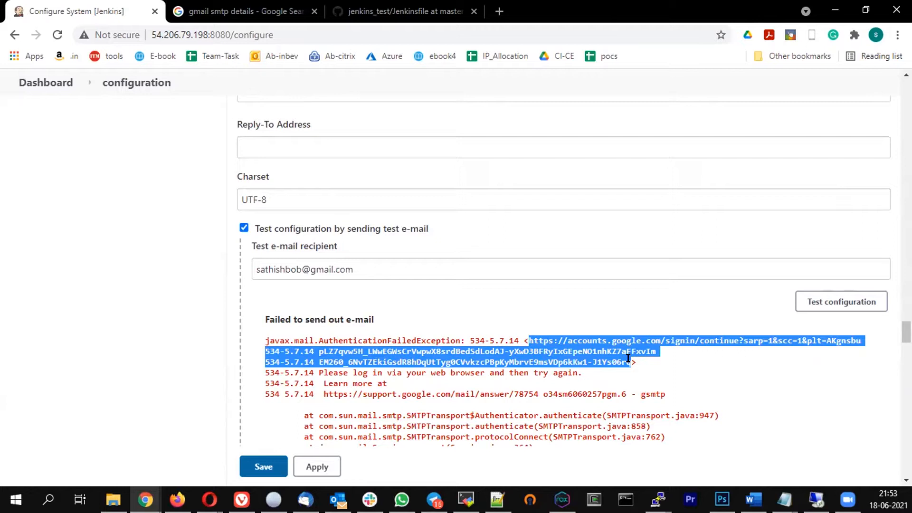
left_click_drag(629, 359, 631, 360)
key("alt+Tab")
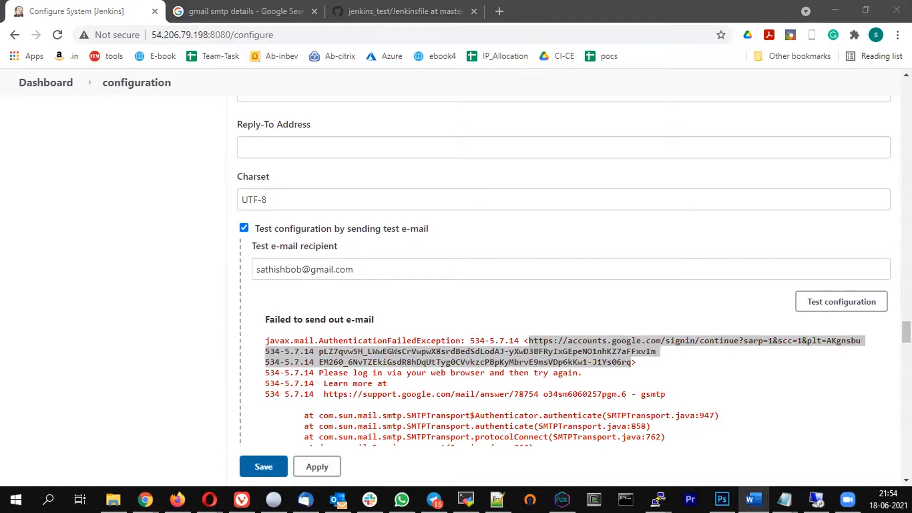
Load the Google DisplayUnlockCaptcha page in a new tab and allow account access
left_click(521, 11)
key("ctrl+t")
type("https://accounts.google.com/displayunlockcaptcha")
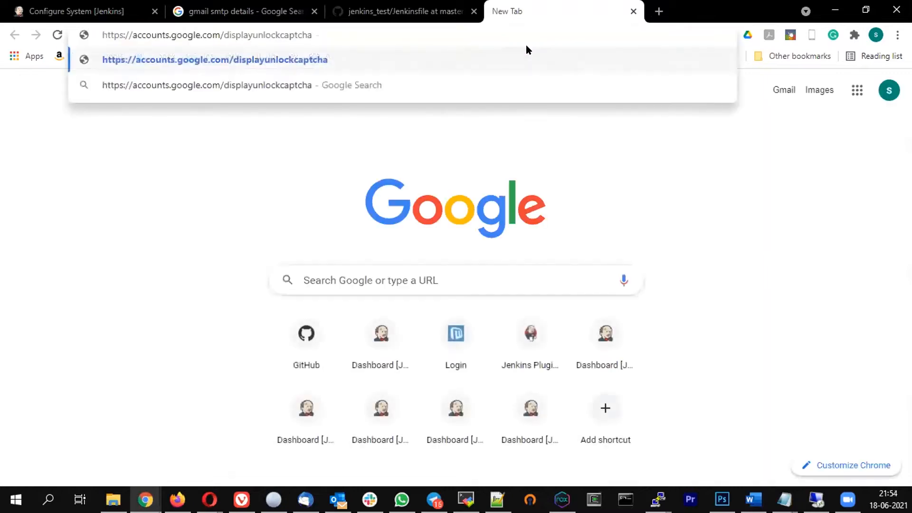
key("Return")
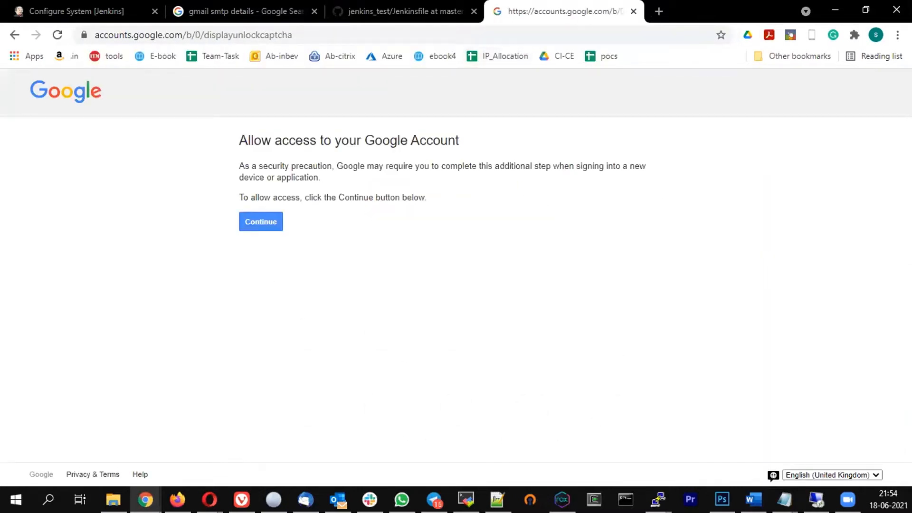
key("alt+Tab")
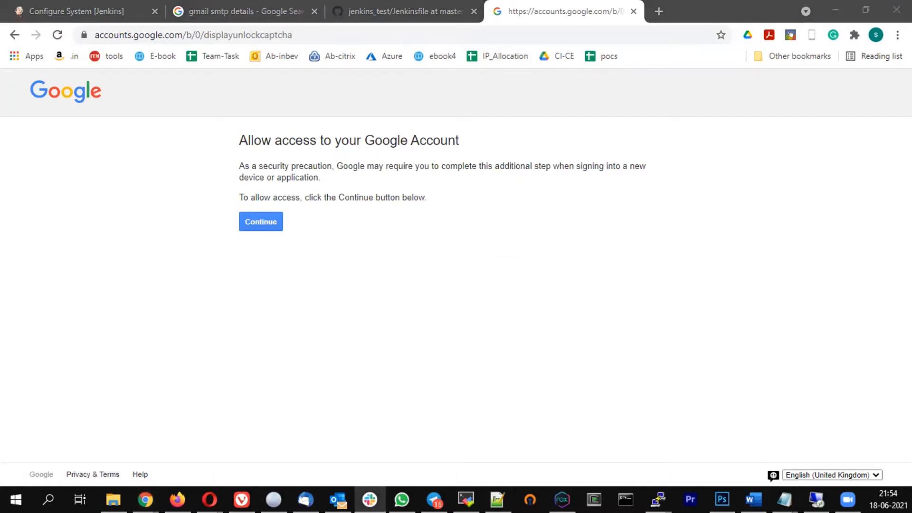
left_click(274, 223)
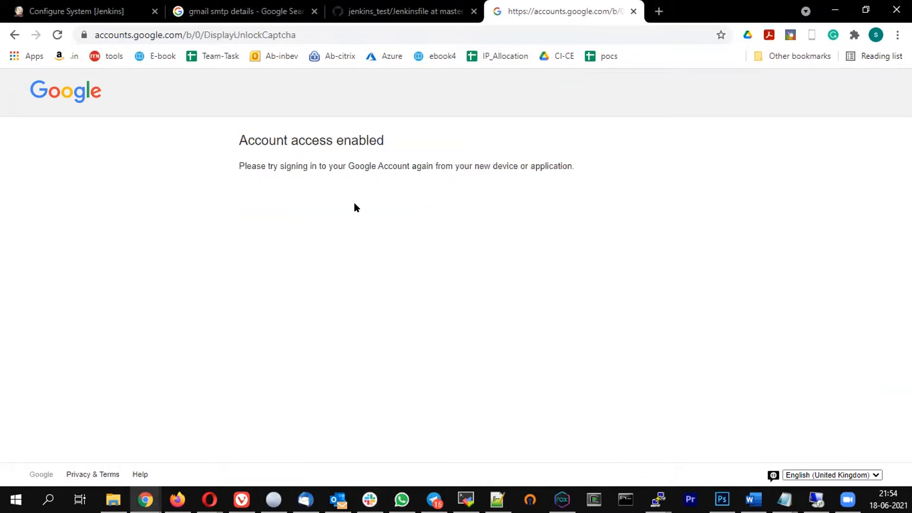
Read the advice to sign in again from the new application, then return to the search results
left_click_drag(265, 165, 579, 179)
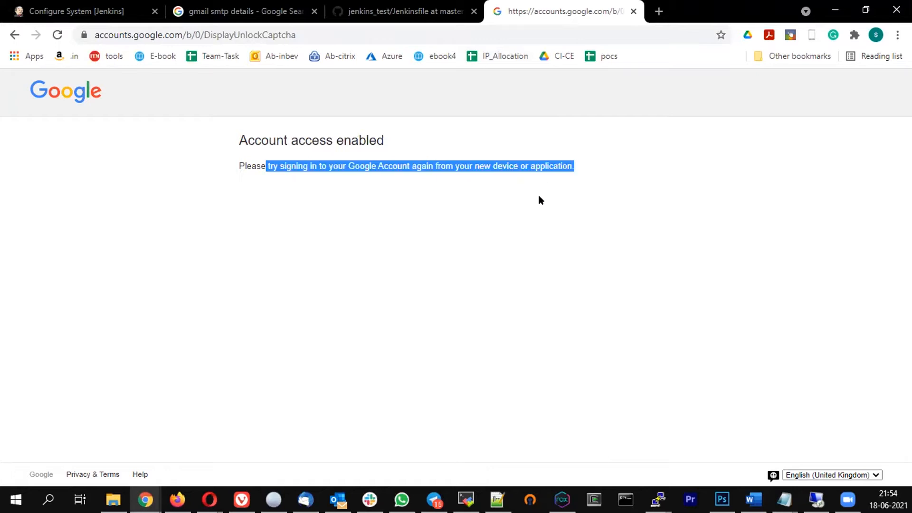
left_click(344, 153)
left_click_drag(278, 157, 525, 176)
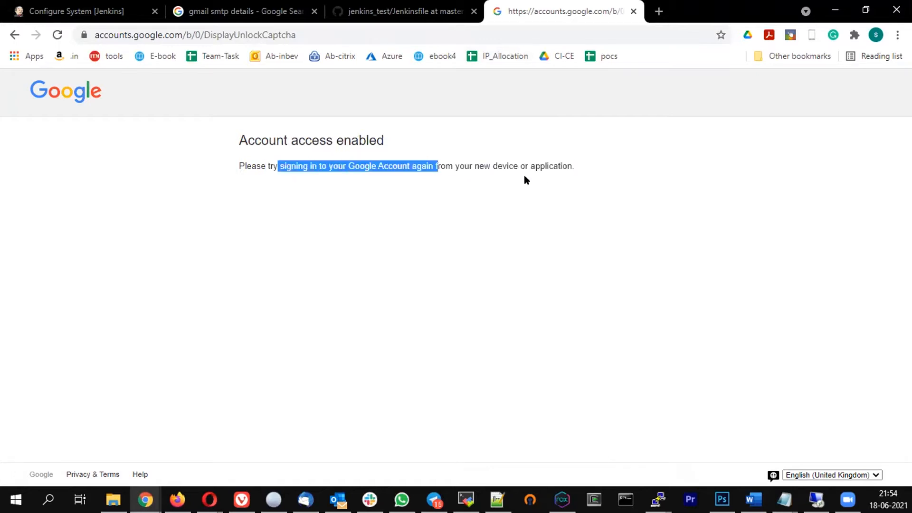
left_click(218, 10)
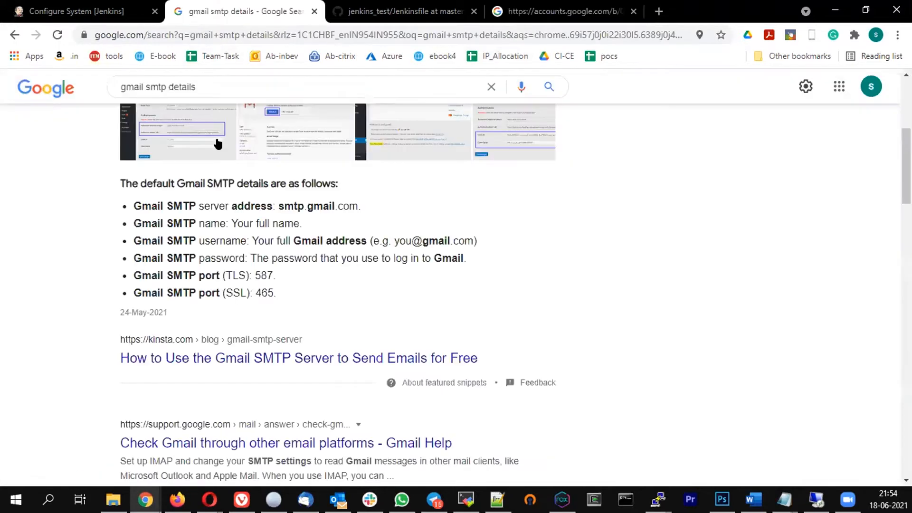
Check that Jenkins reports 'Email was successfully sent', then open a new browser tab
left_click(95, 11)
scroll(437, 280, "down", 15)
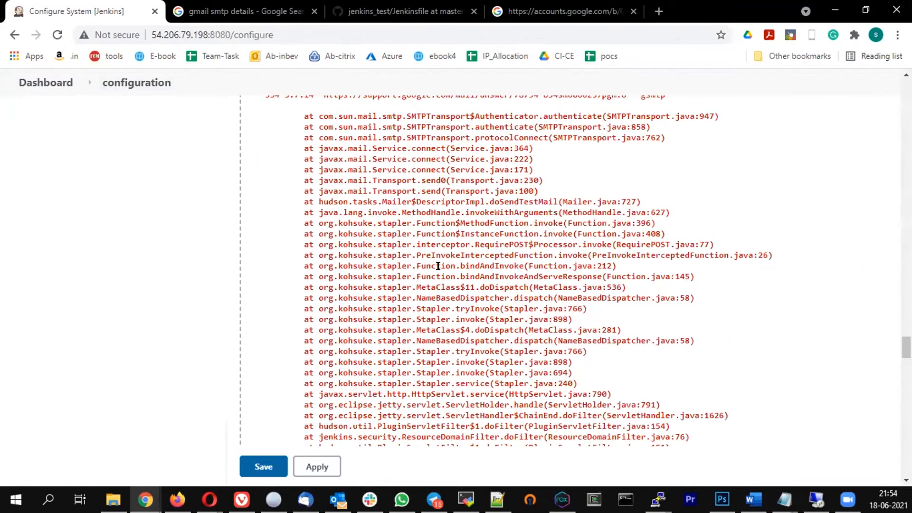
scroll(828, 295, "up", 15)
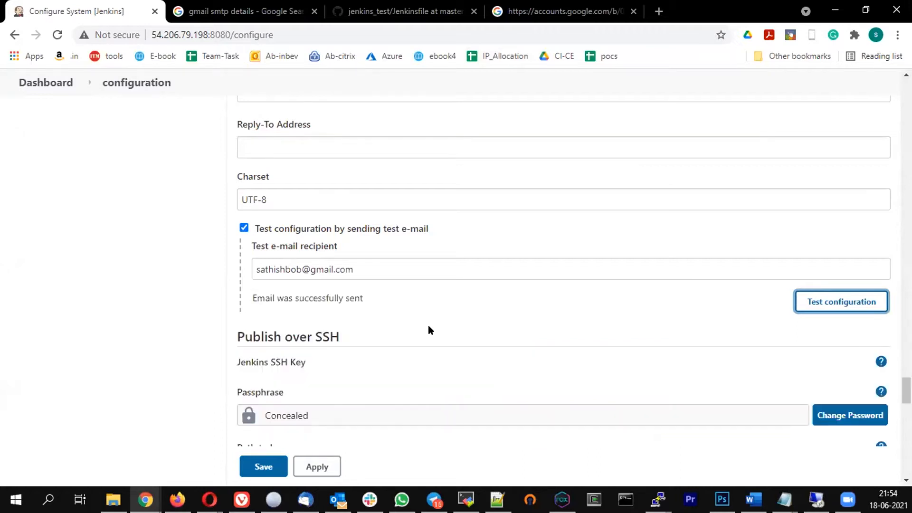
left_click(660, 11)
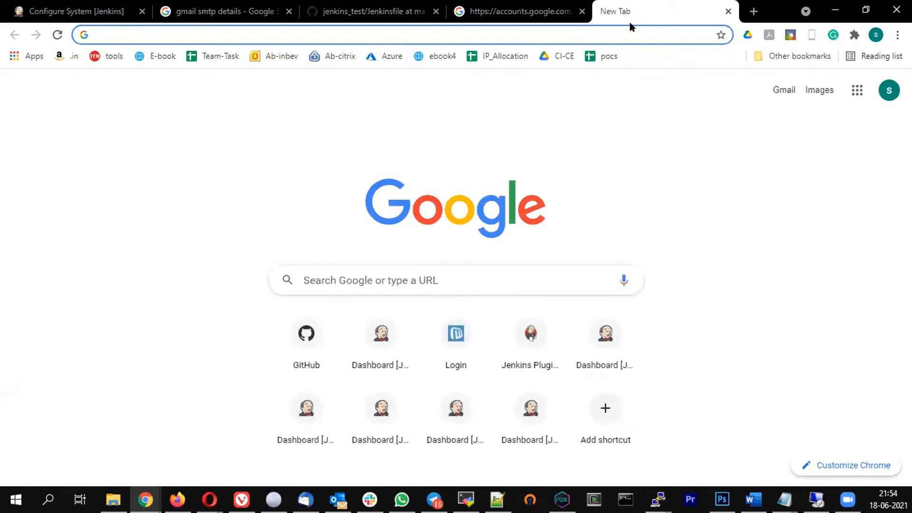
Open Gmail, view the received 'Test email #3' from Jenkins, and move it to Trash
type("gmail smtp jenkins")
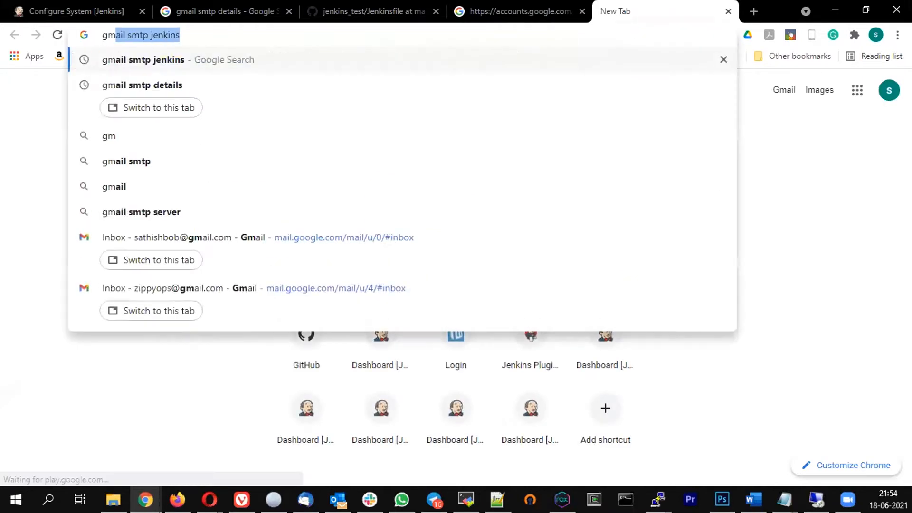
key("Return")
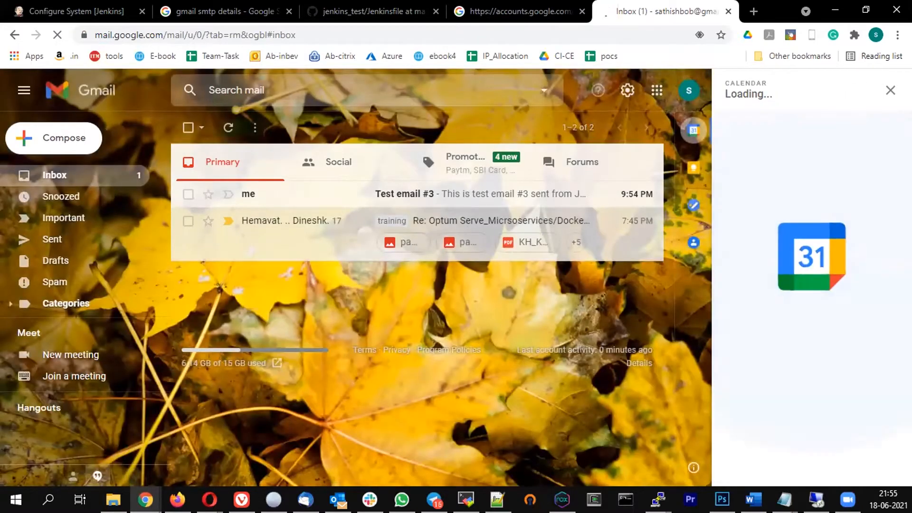
left_click(890, 90)
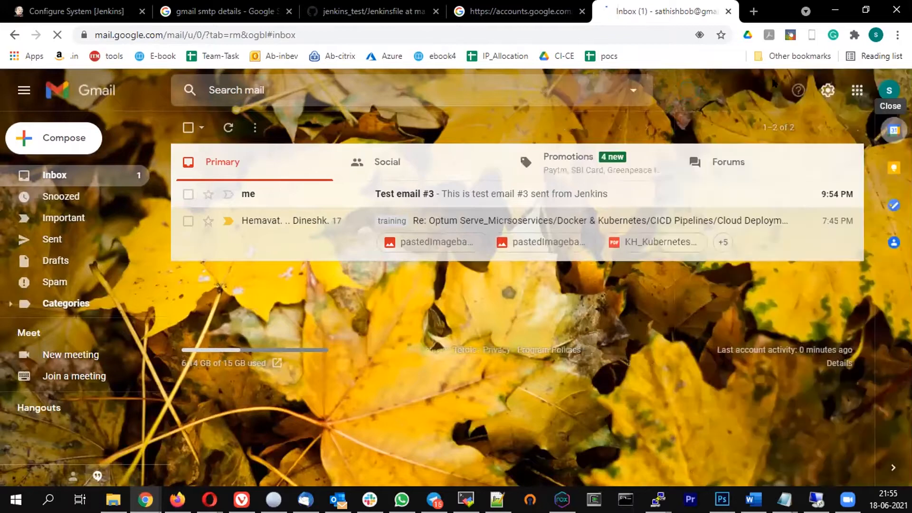
left_click(487, 193)
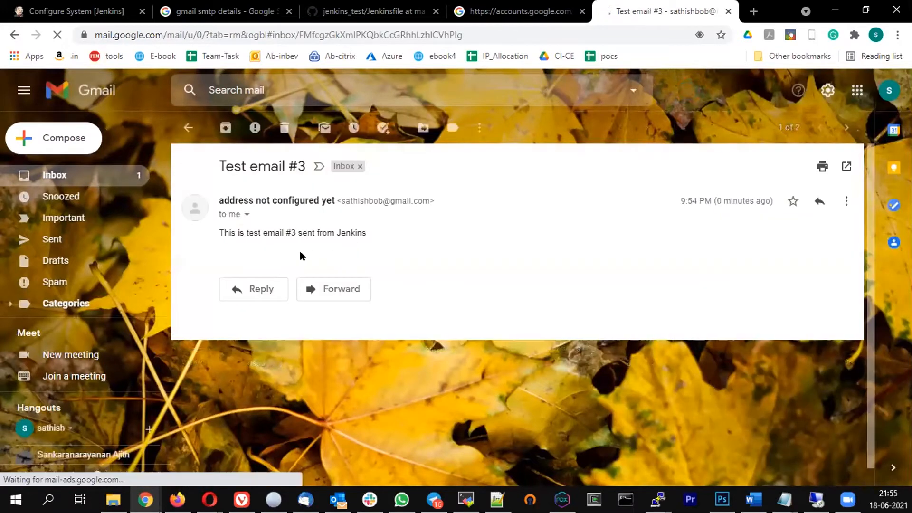
left_click(284, 127)
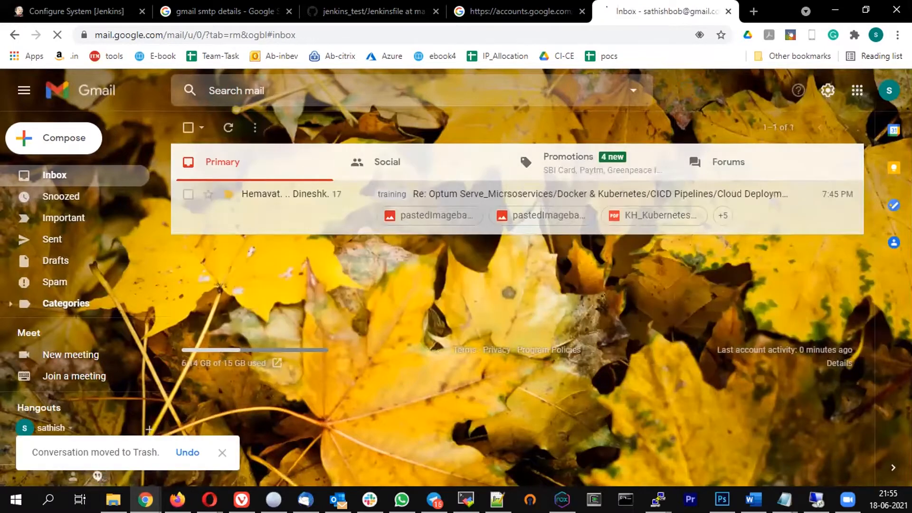
key("alt+Tab")
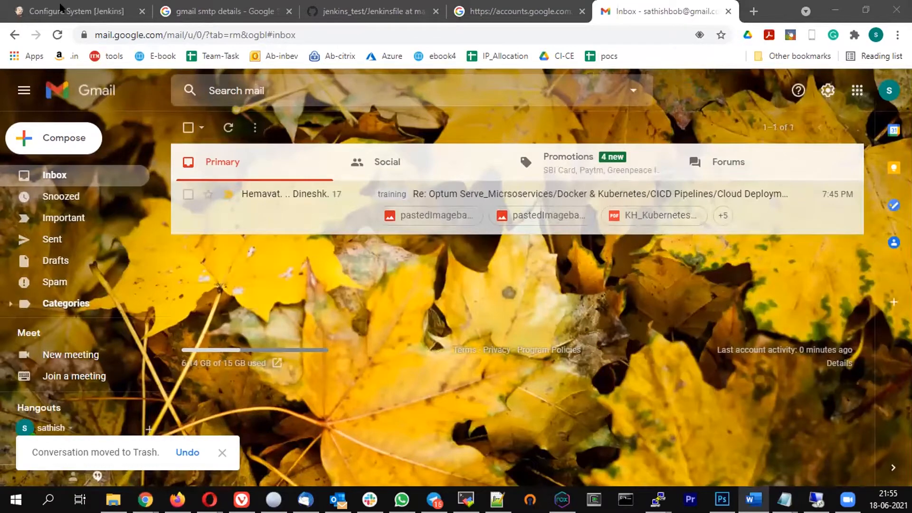
Load the pasted 'Less secure apps' help address in a new browser tab
left_click(754, 11)
type("https://support.google.com/accounts/answer/6010255?hl=en#zippy=%2Cif-less-secure-app-access-is-on-for-your-account")
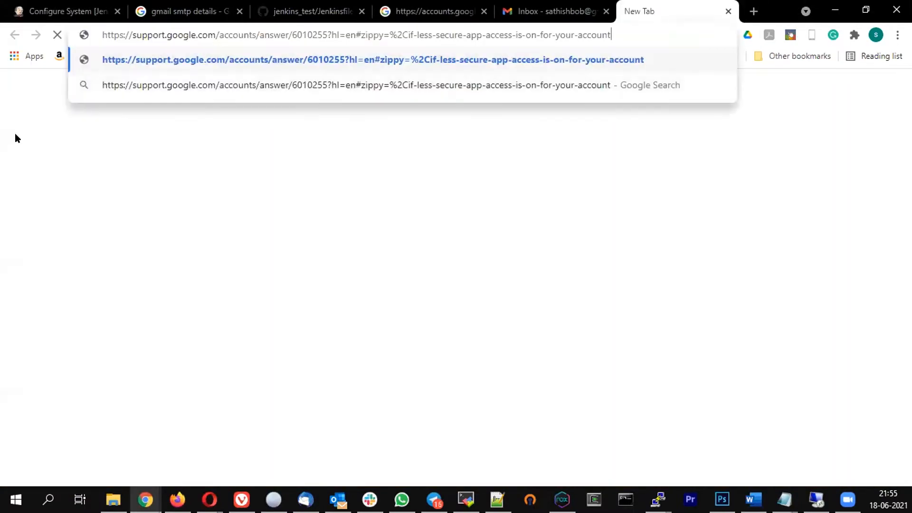
key("Return")
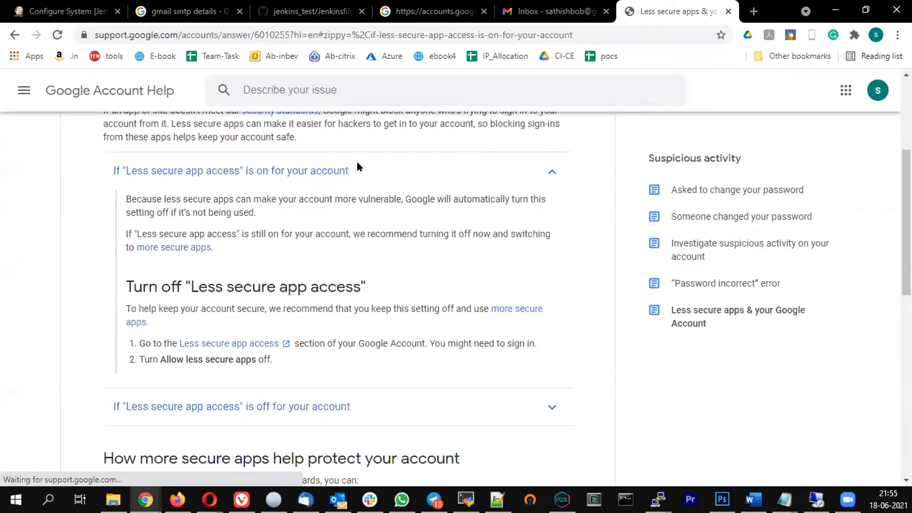
left_click(577, 36)
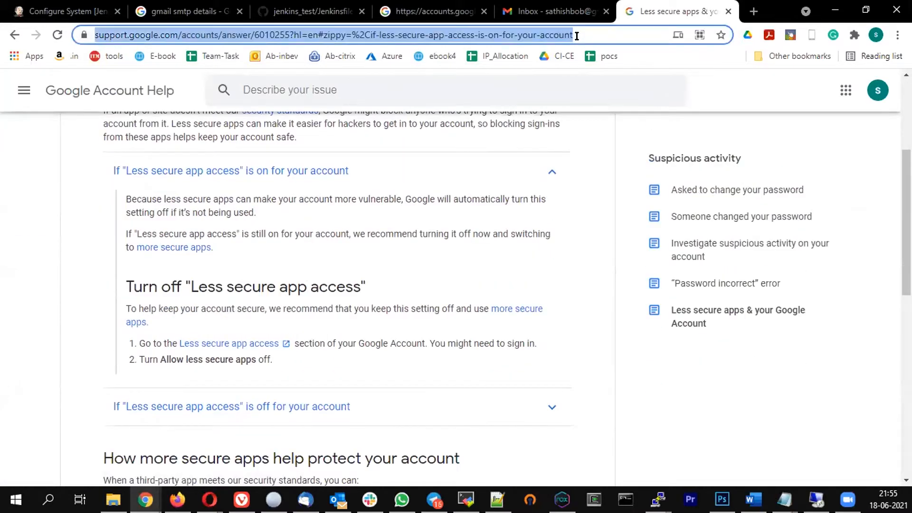
key("alt+Tab")
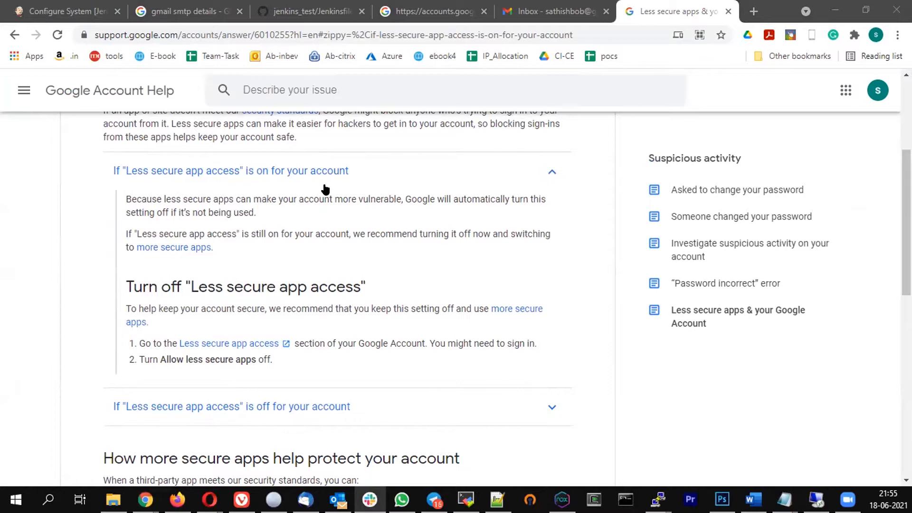
Dismiss the article's satisfaction survey and return to the Account access enabled page
left_click(433, 12)
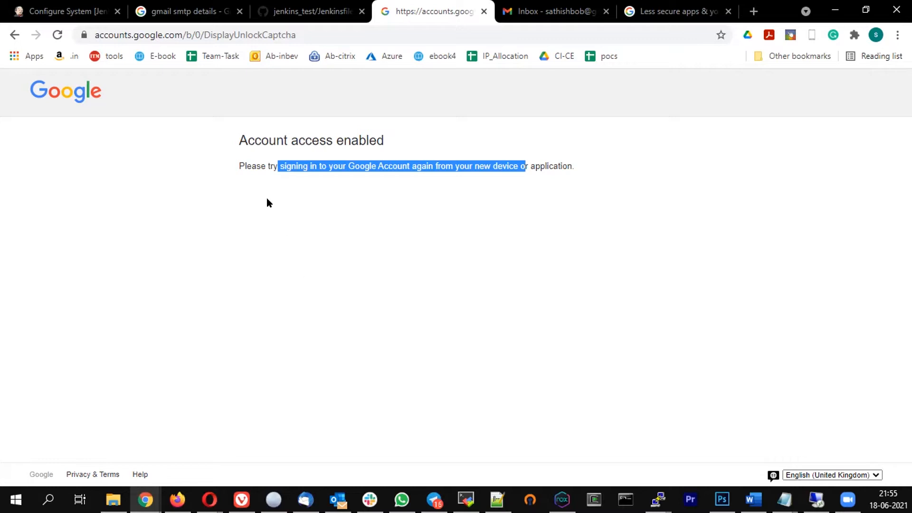
left_click(335, 199)
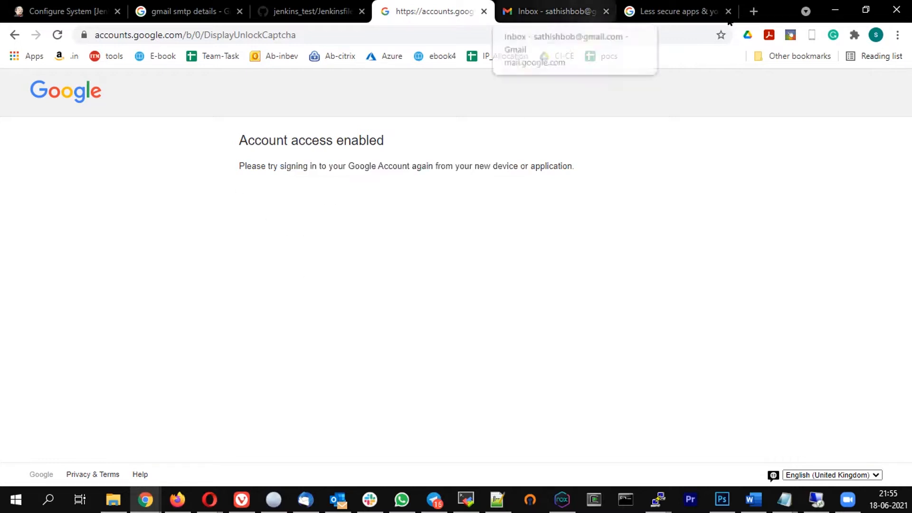
left_click(645, 10)
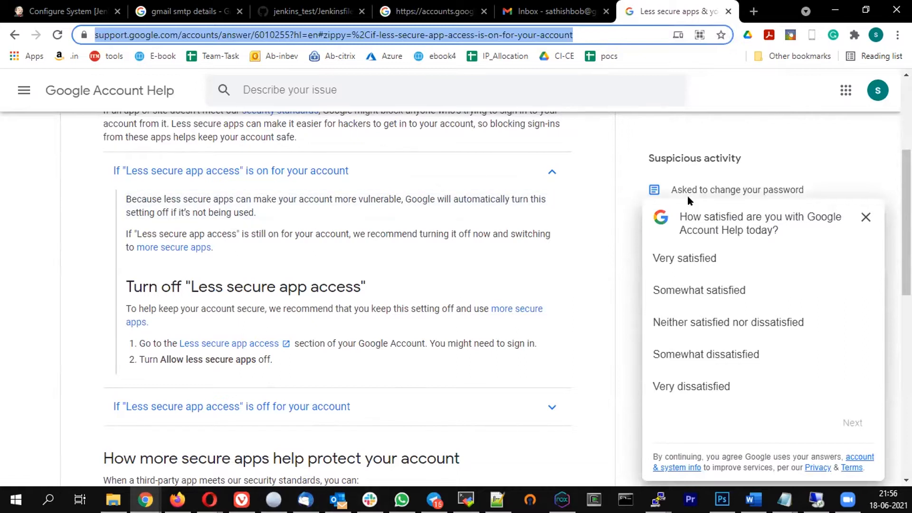
left_click(866, 217)
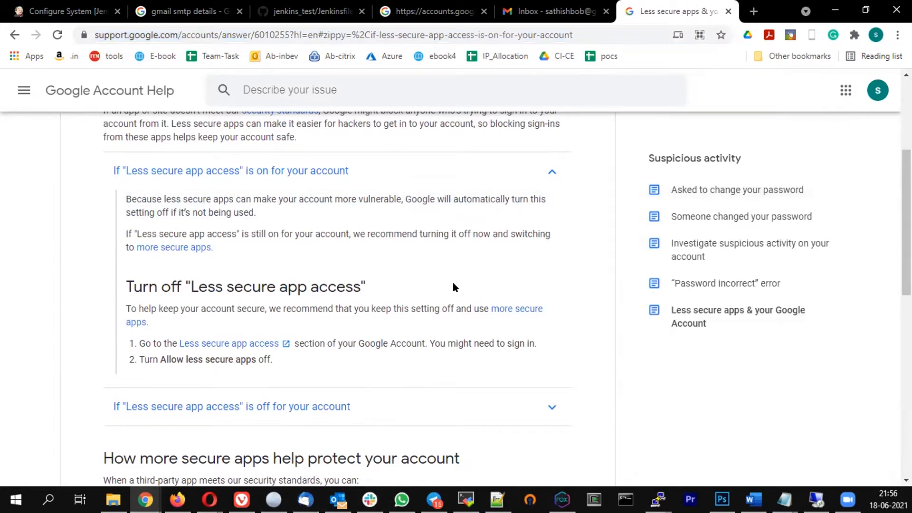
scroll(453, 282, "up", 1)
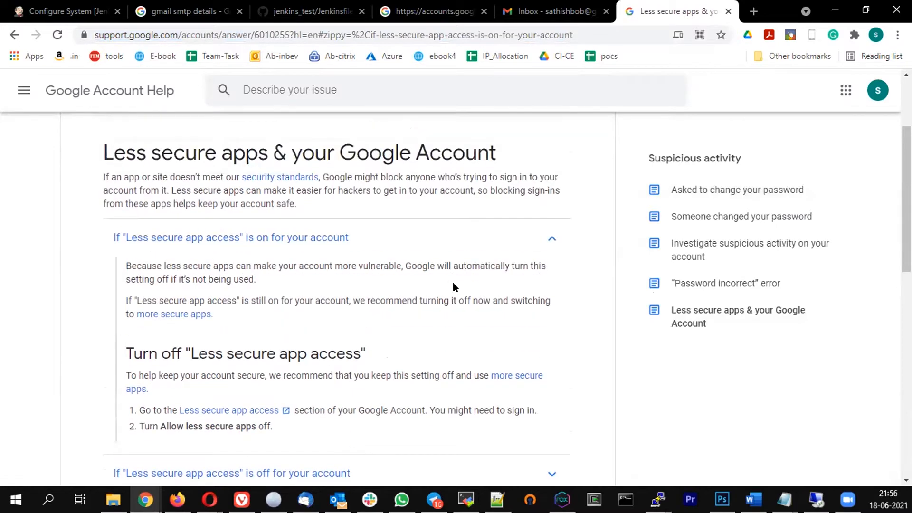
left_click(438, 10)
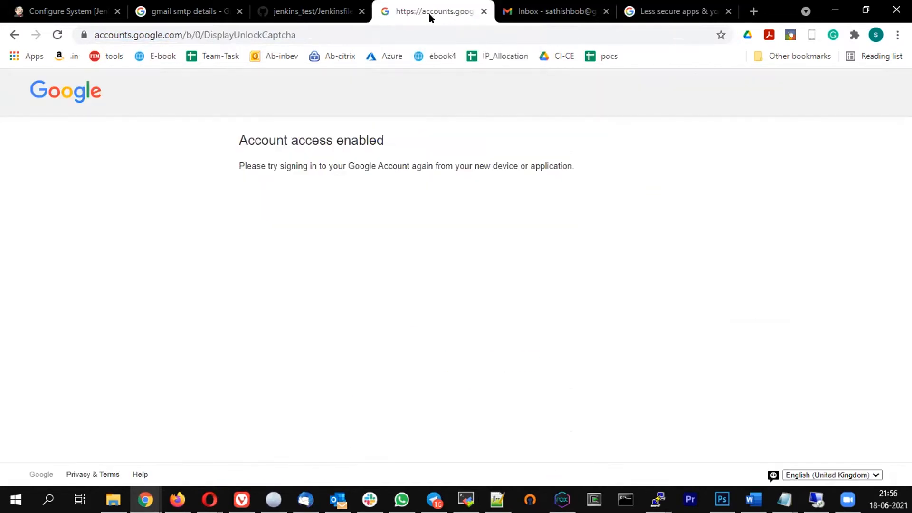
Open Test email #4 in Gmail and select its sender name 'address not configured yet'
left_click(309, 12)
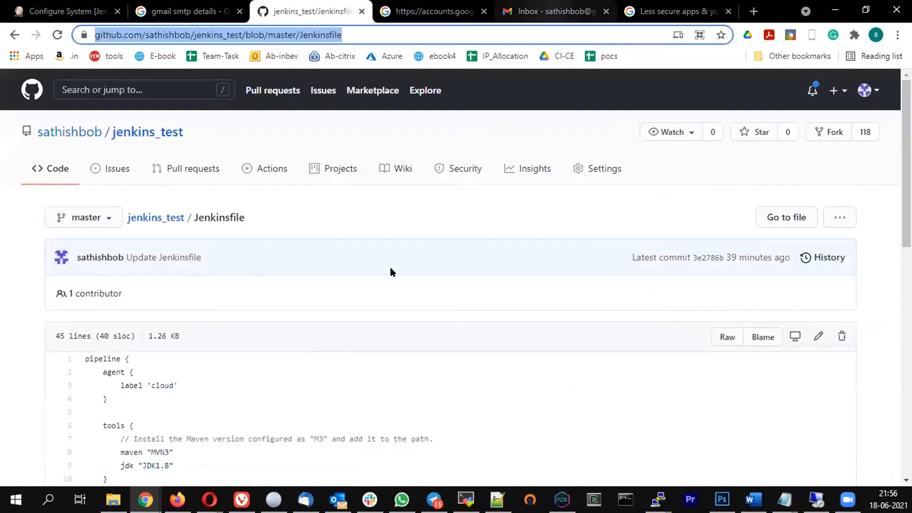
left_click(551, 12)
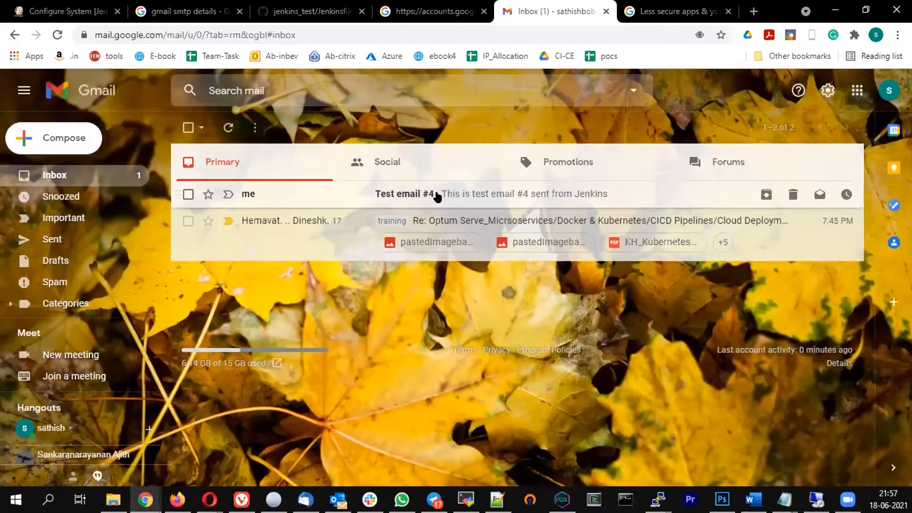
left_click(373, 191)
left_click_drag(224, 202, 220, 198)
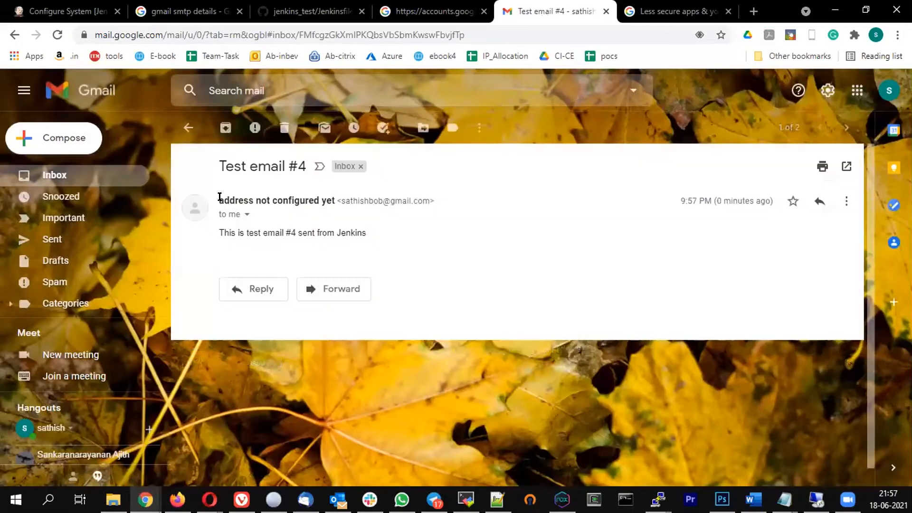
left_click_drag(301, 191, 202, 209)
left_click(327, 199)
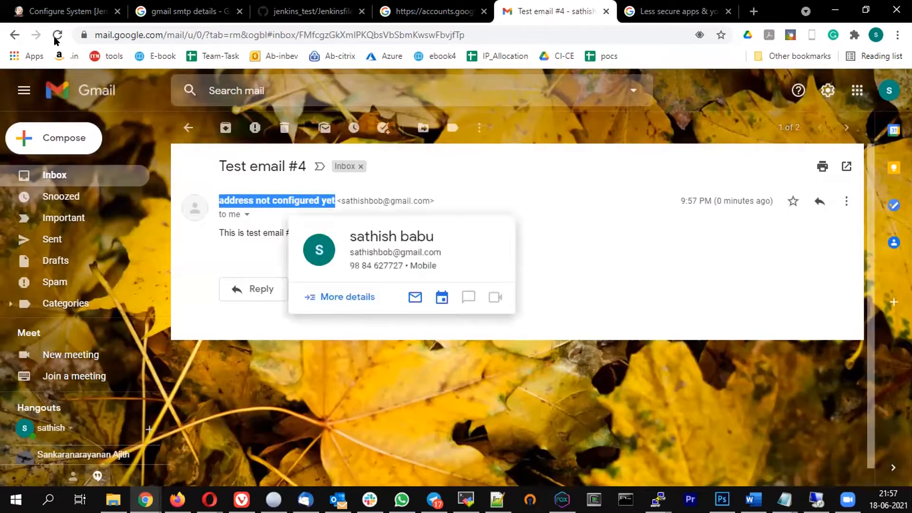
left_click(66, 11)
scroll(463, 261, "up", 15)
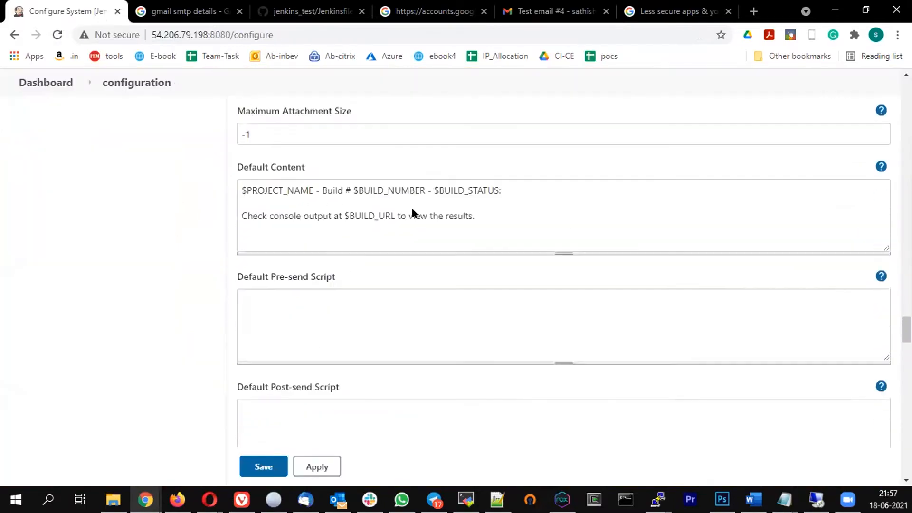
scroll(413, 209, "up", 20)
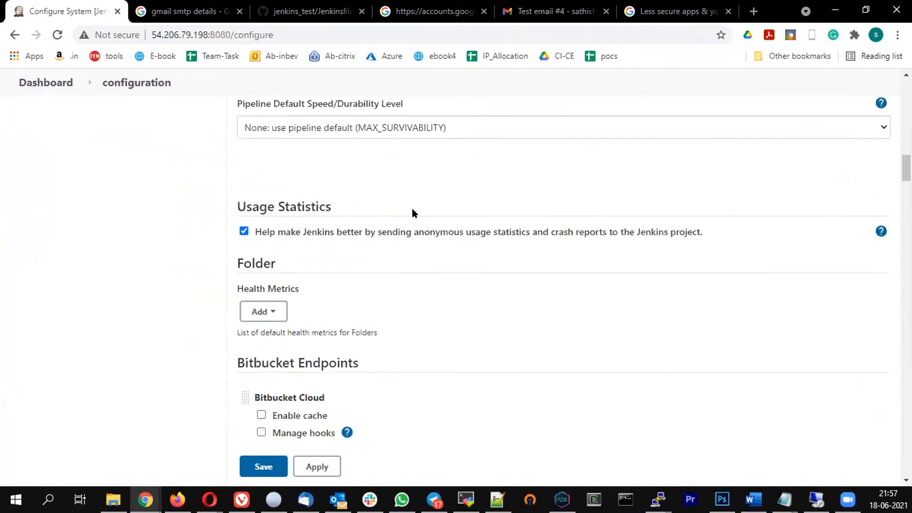
scroll(413, 209, "up", 3)
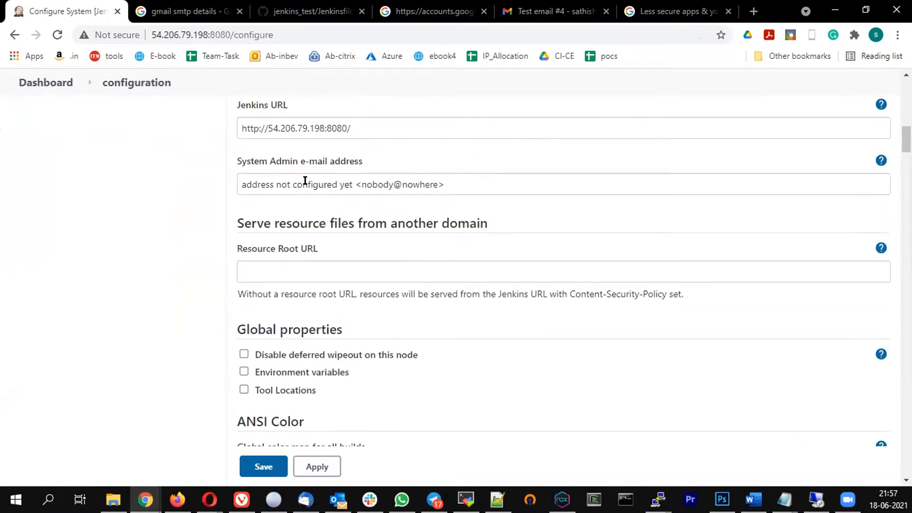
left_click(306, 184)
left_click(458, 178)
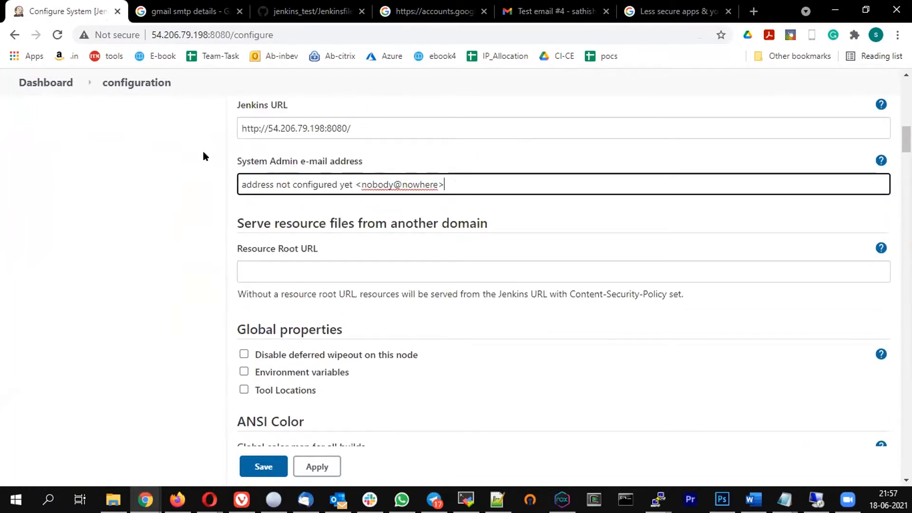
key("ctrl+a")
key("BackSpace")
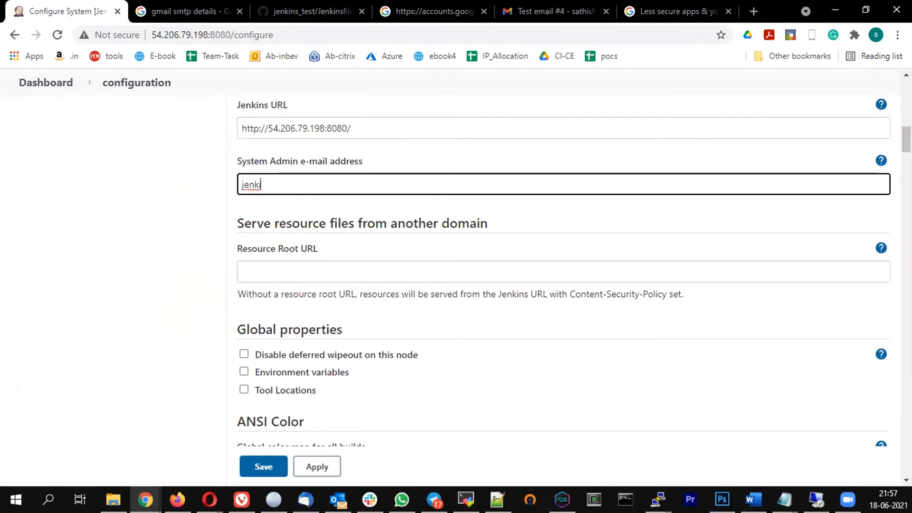
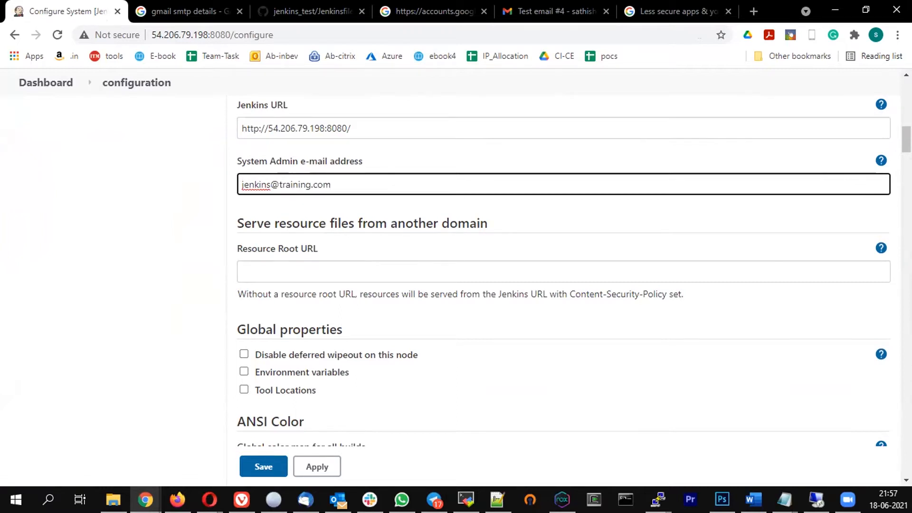
left_click(317, 467)
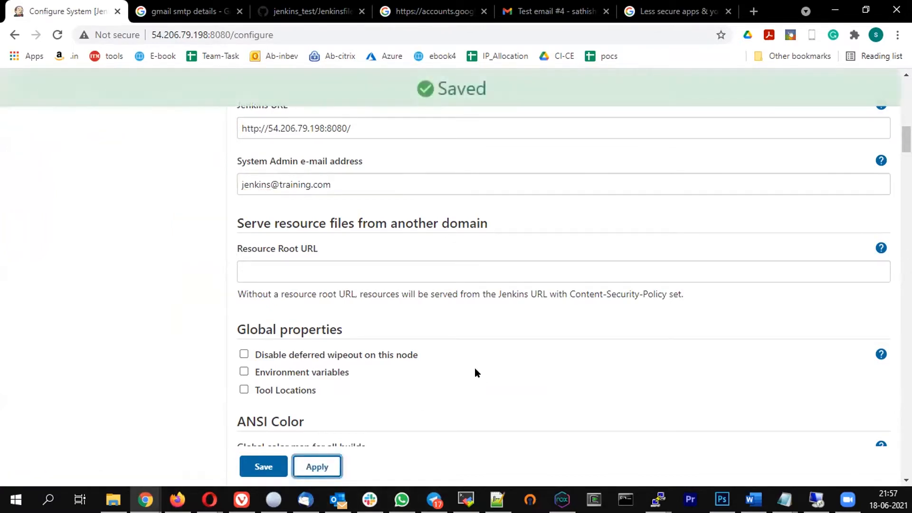
Send a test e-mail with the Gmail SMTP settings, then move Test email #4 to Trash
scroll(455, 309, "down", 8)
scroll(455, 308, "down", 15)
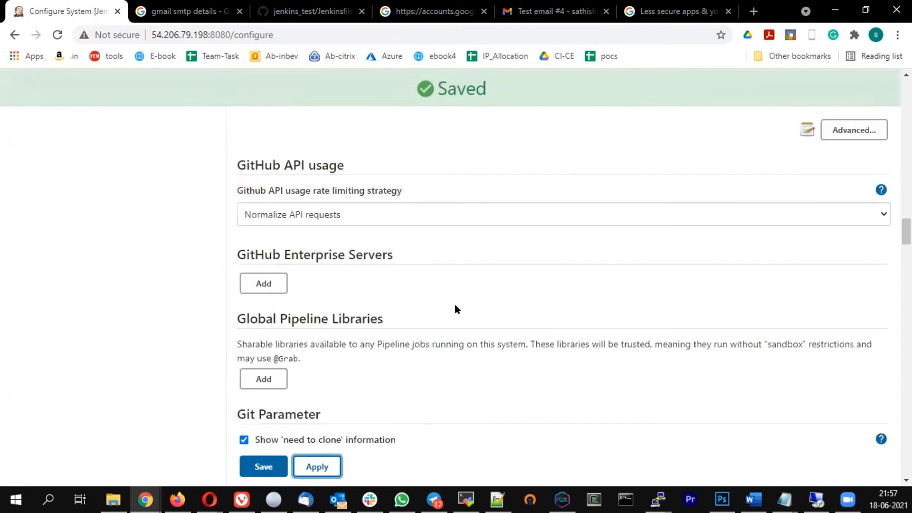
scroll(459, 302, "down", 15)
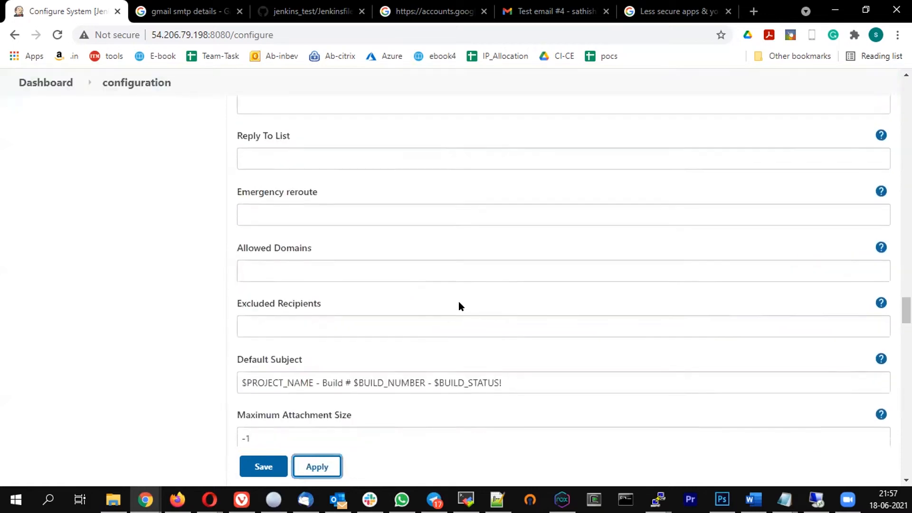
scroll(457, 299, "down", 3)
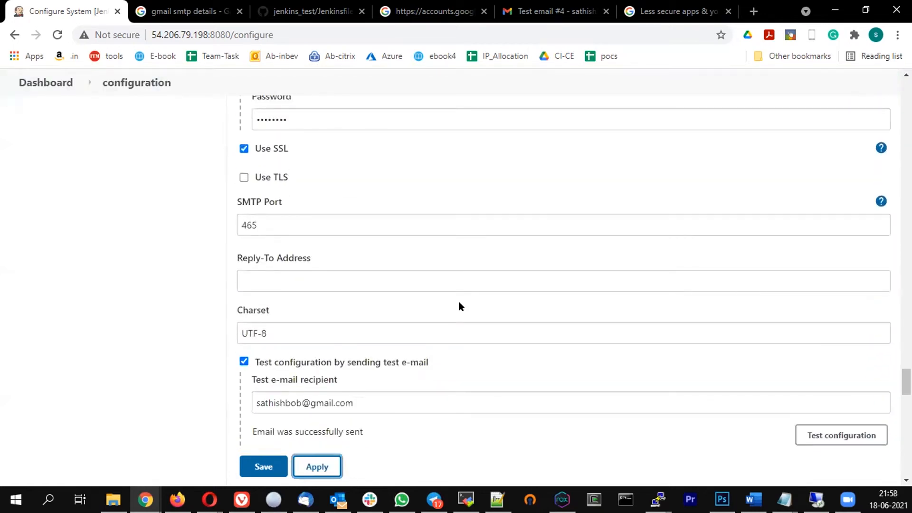
scroll(457, 300, "down", 3)
left_click(814, 307)
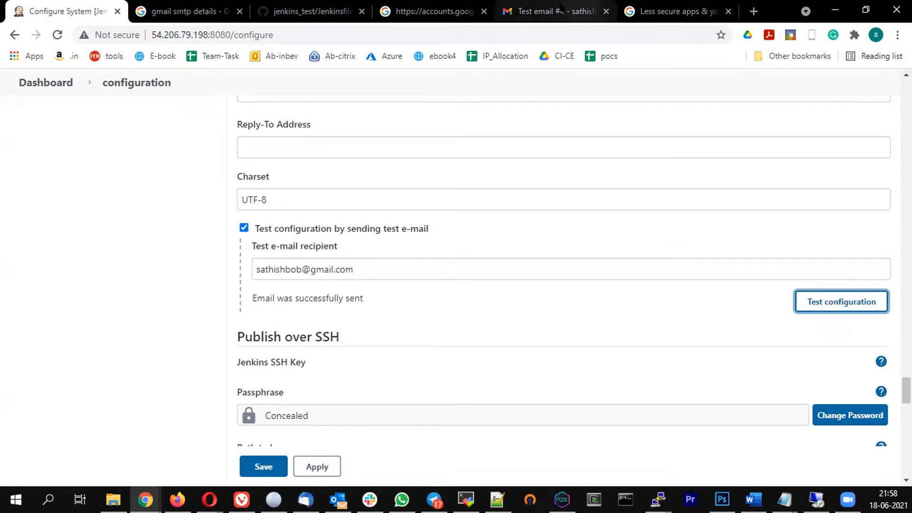
left_click(556, 11)
left_click(285, 127)
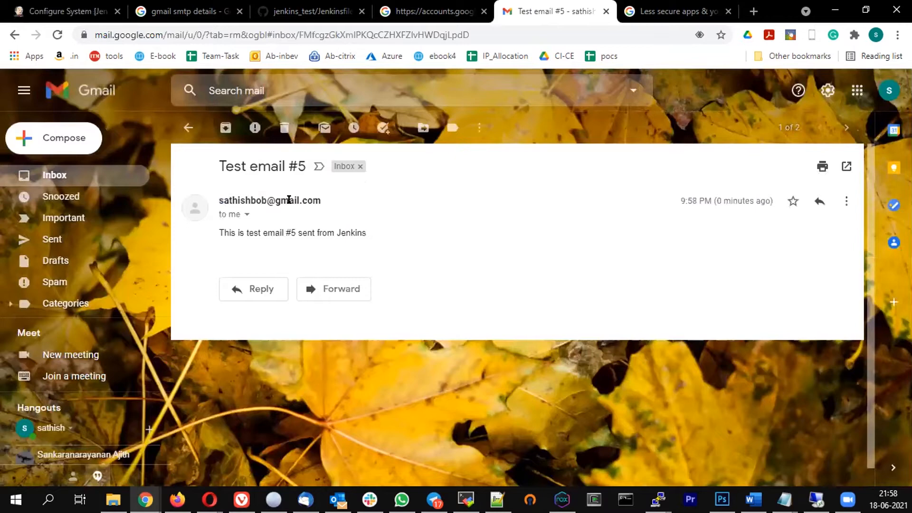
Check the sender address of Test email #5 and dismiss its contact card
left_click_drag(295, 200, 322, 201)
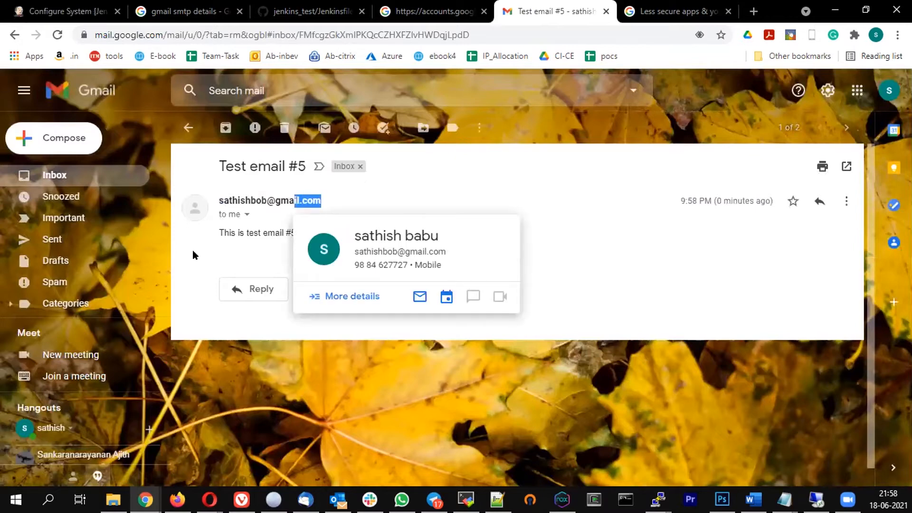
left_click(248, 246)
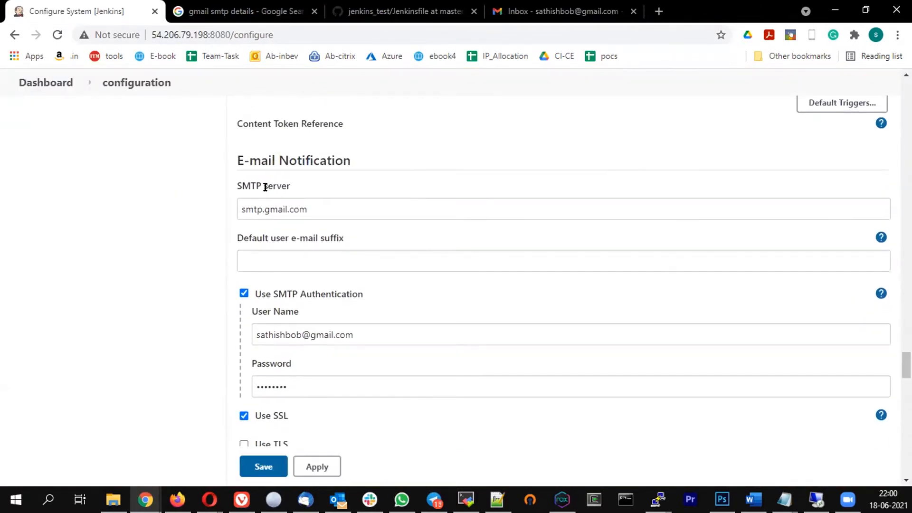
left_click(278, 209)
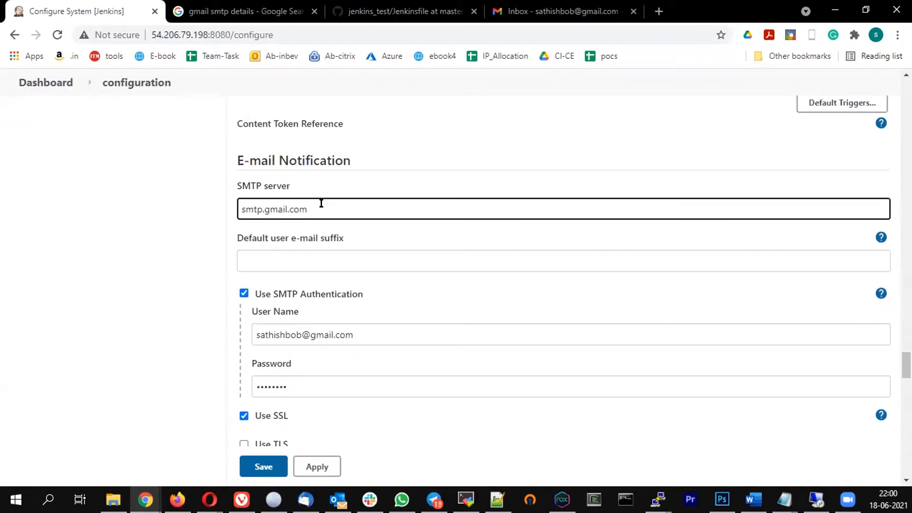
left_click_drag(321, 204, 186, 203)
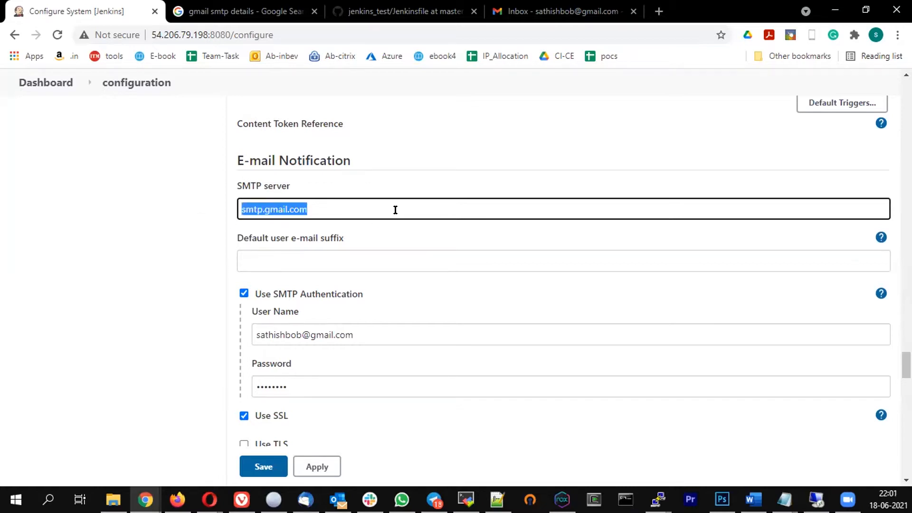
scroll(316, 229, "down", 1)
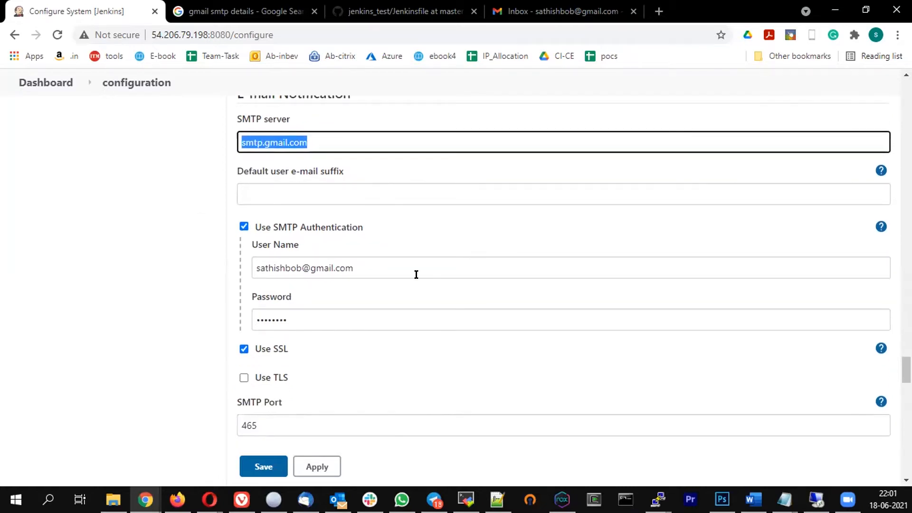
scroll(847, 345, "down", 1)
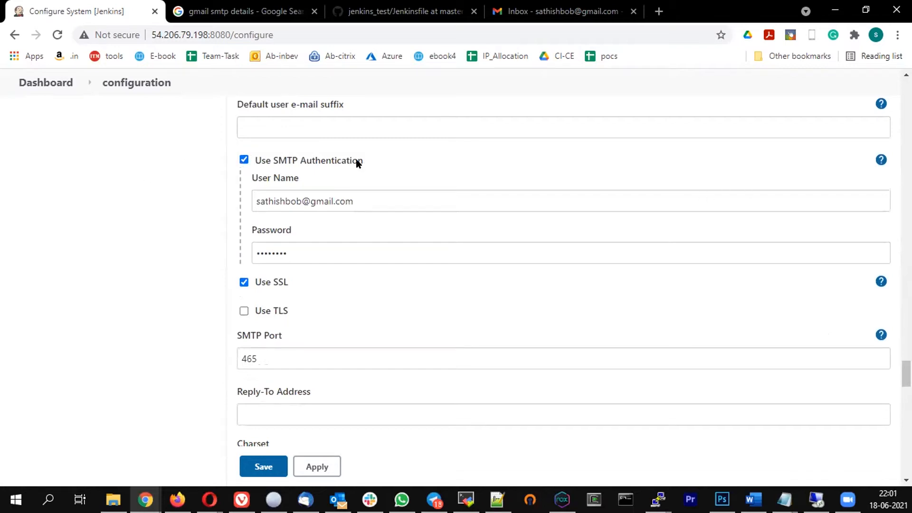
left_click(293, 200)
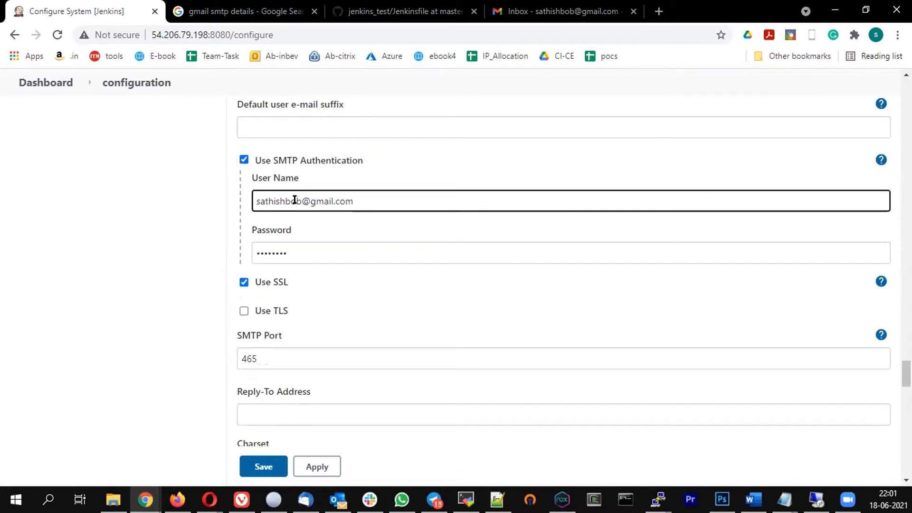
left_click(274, 252)
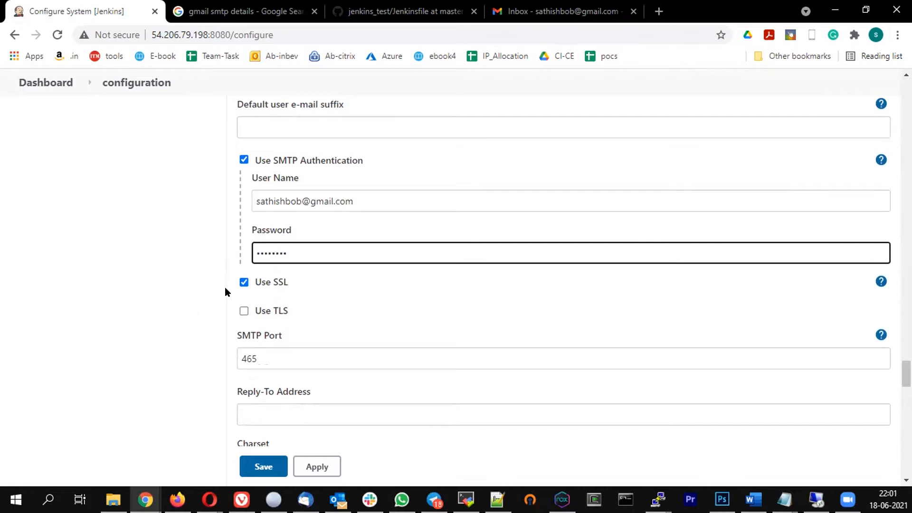
scroll(412, 273, "down", 1)
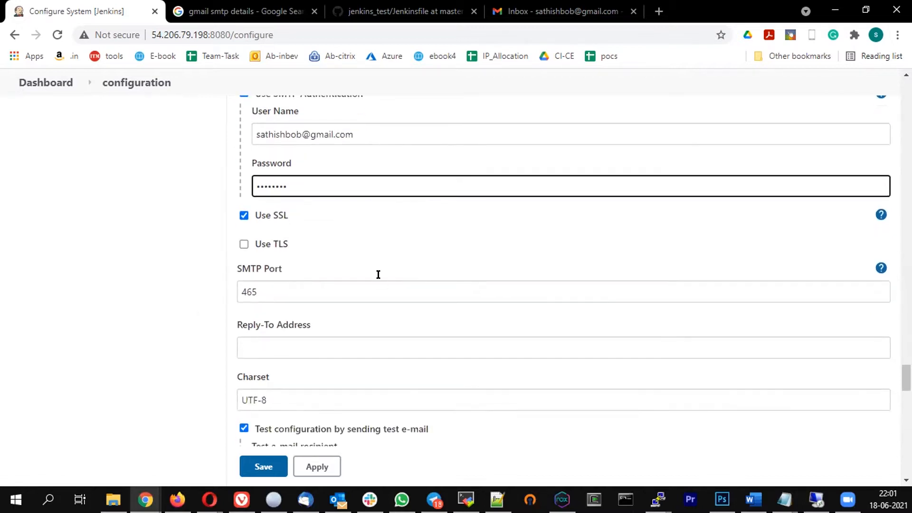
double_click(265, 292)
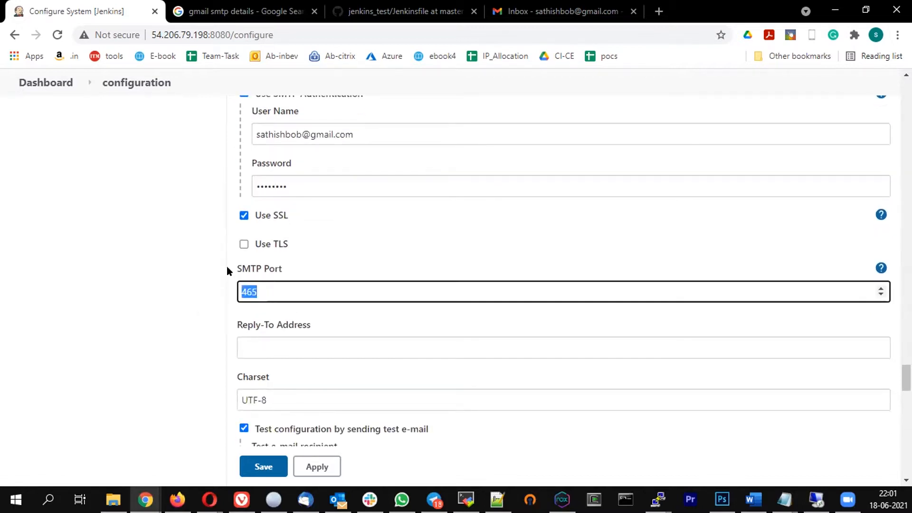
scroll(218, 257, "down", 4)
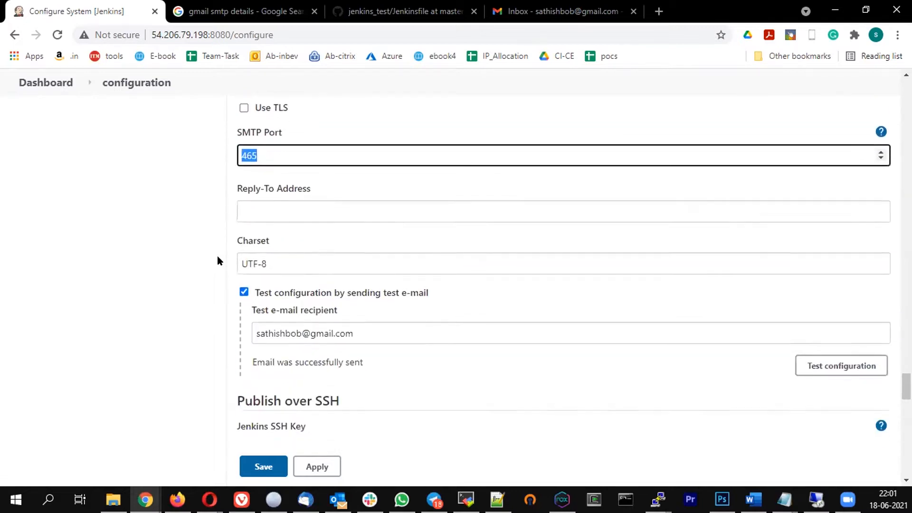
scroll(220, 251, "up", 1)
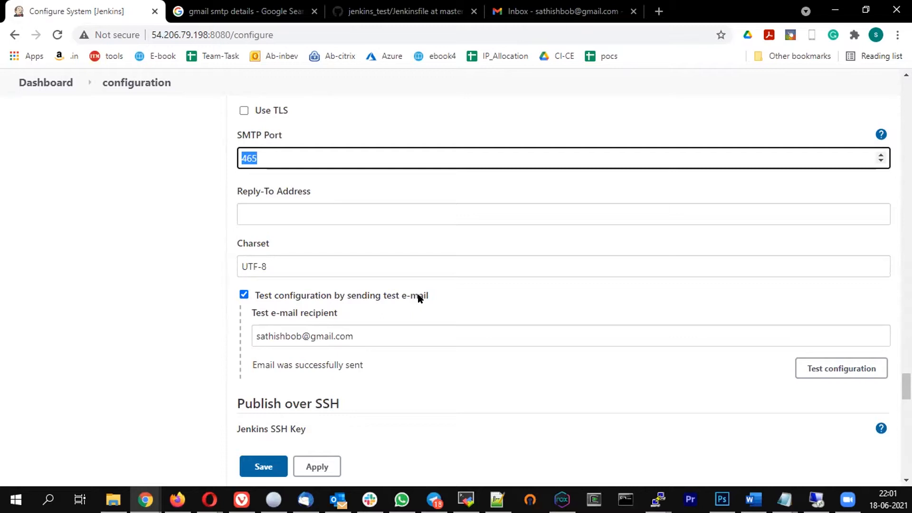
left_click_drag(370, 337, 260, 336)
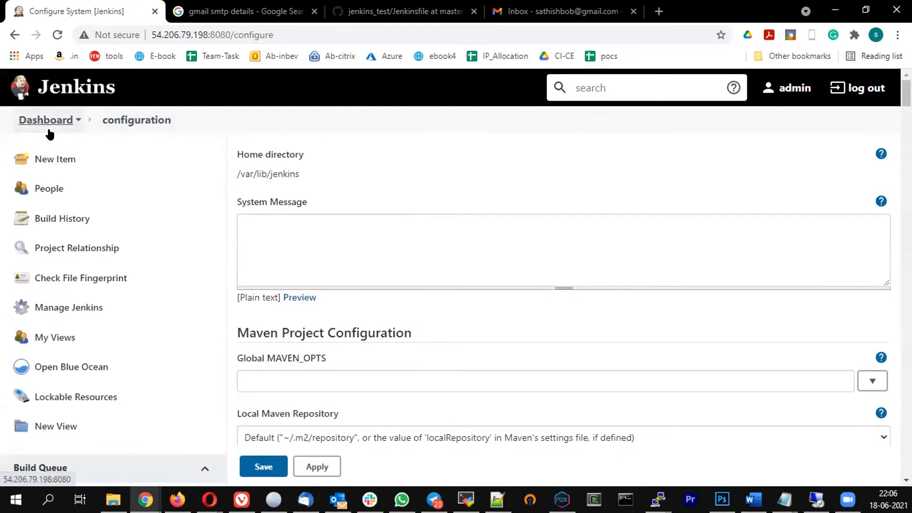
Go from the Jenkins job list to the firstjob project and open its Configure page
left_click(48, 127)
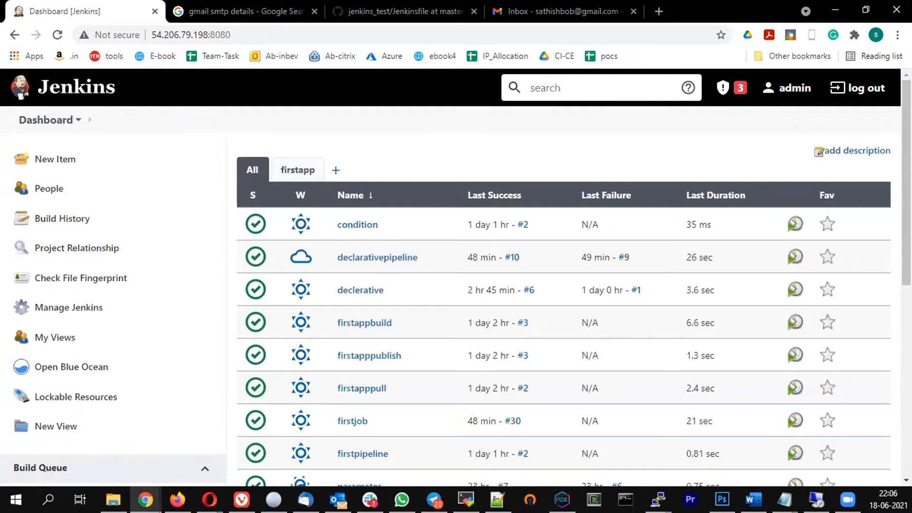
scroll(420, 236, "down", 5)
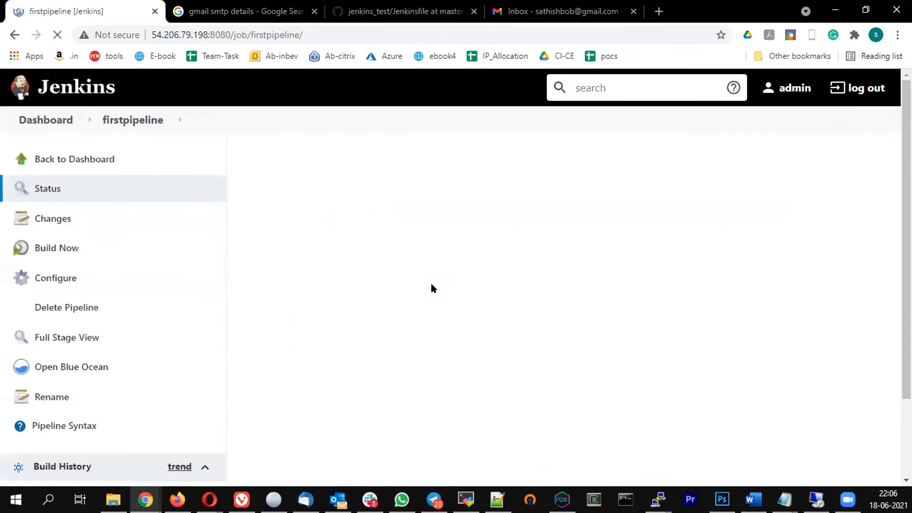
left_click(60, 124)
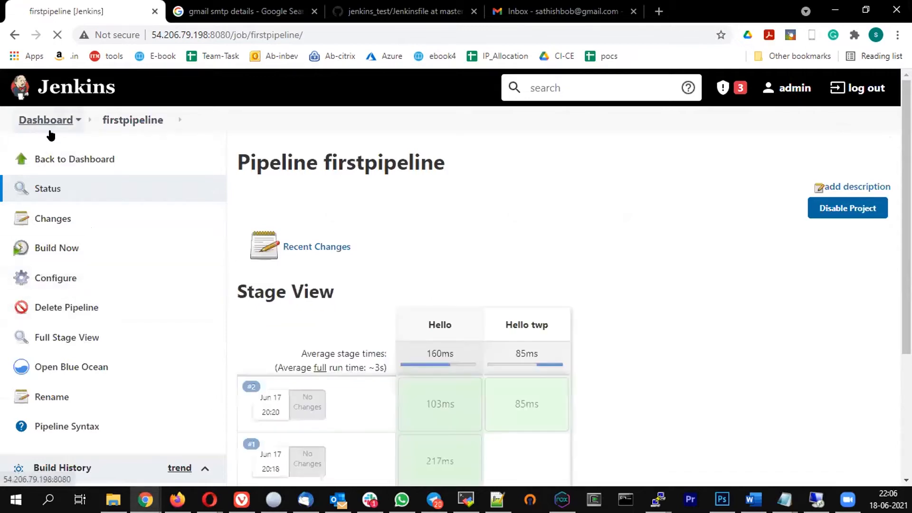
scroll(455, 317, "down", 5)
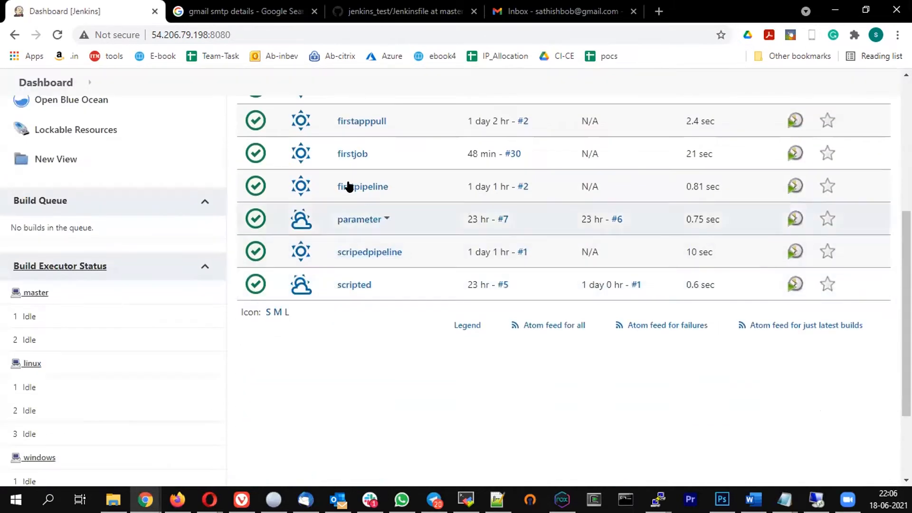
left_click(347, 155)
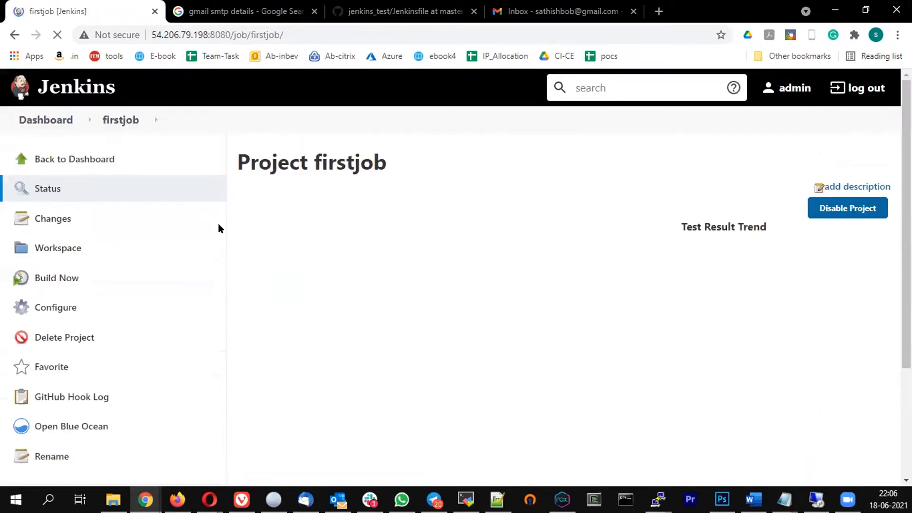
scroll(274, 263, "down", 3)
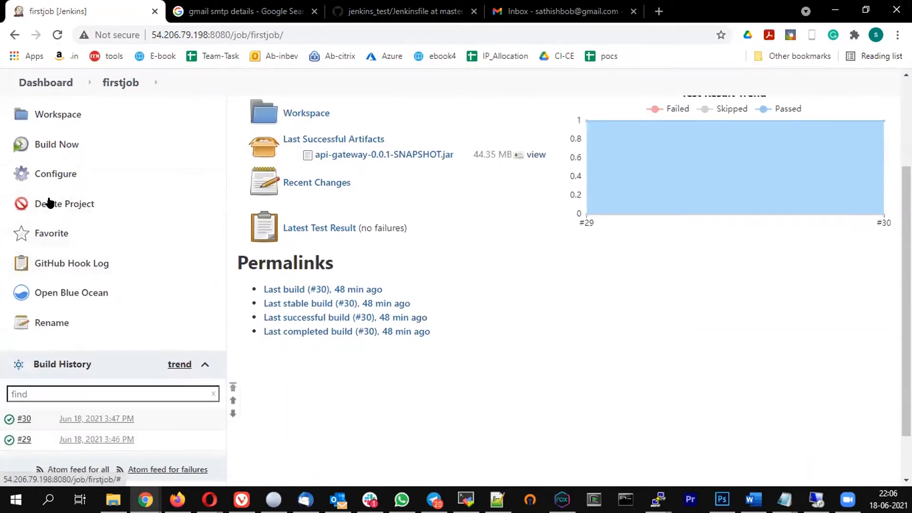
scroll(47, 212, "up", 3)
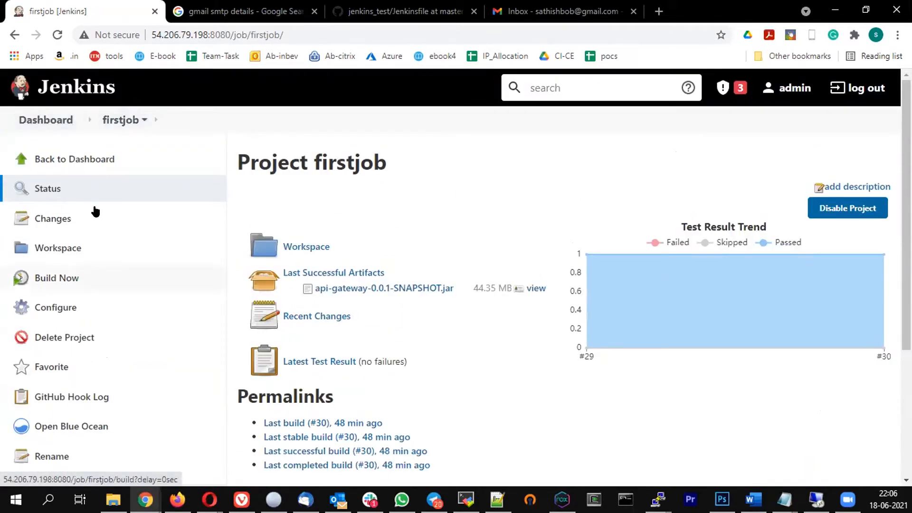
left_click(46, 307)
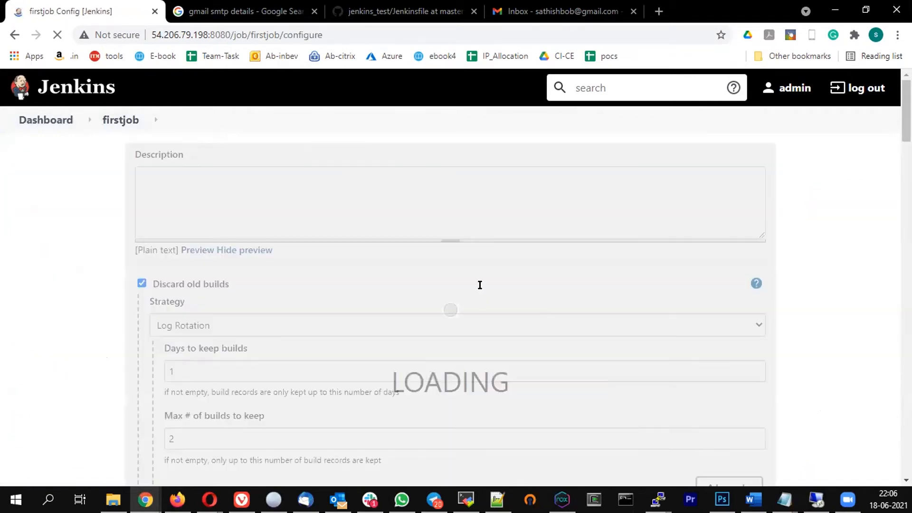
Add Editable Email Notification from firstjob's Post-build Actions list
scroll(392, 233, "down", 20)
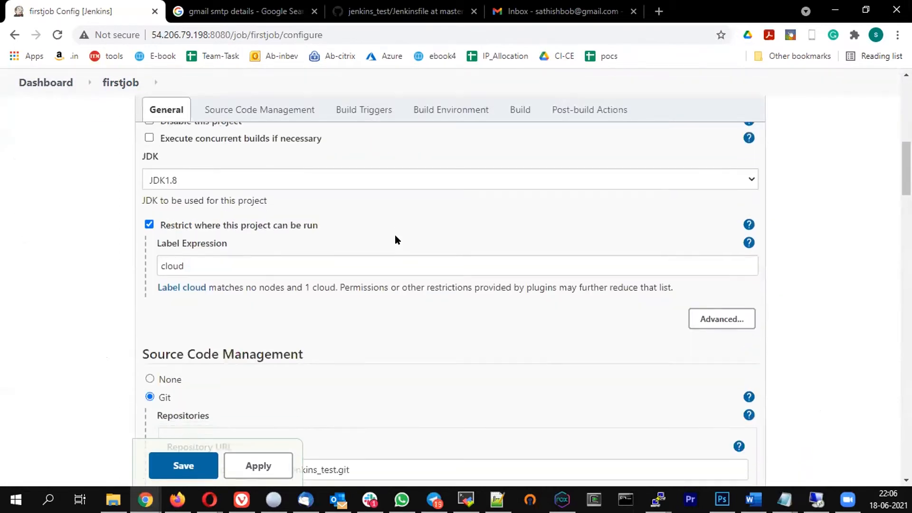
scroll(393, 233, "down", 15)
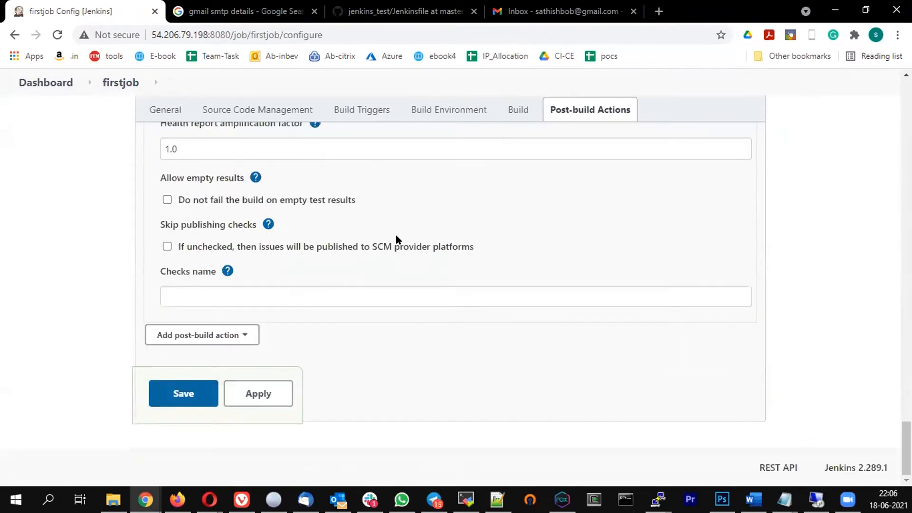
left_click(239, 336)
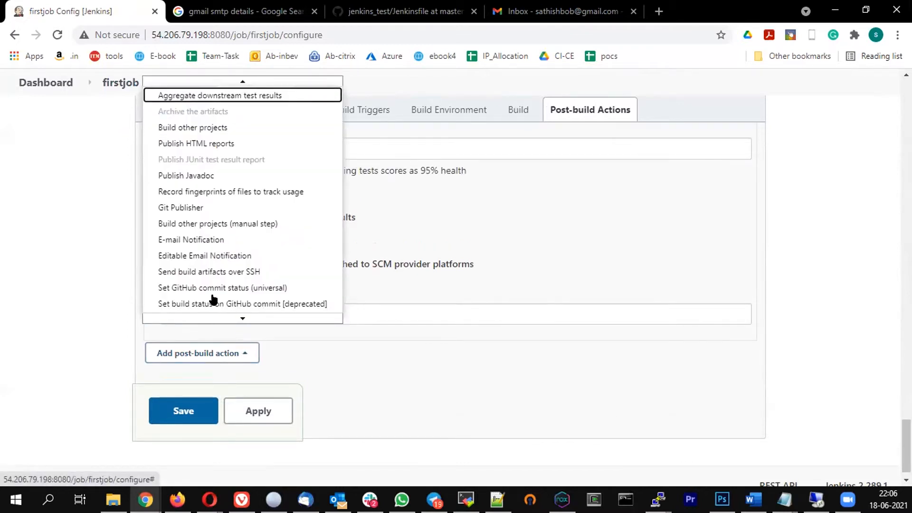
left_click(204, 257)
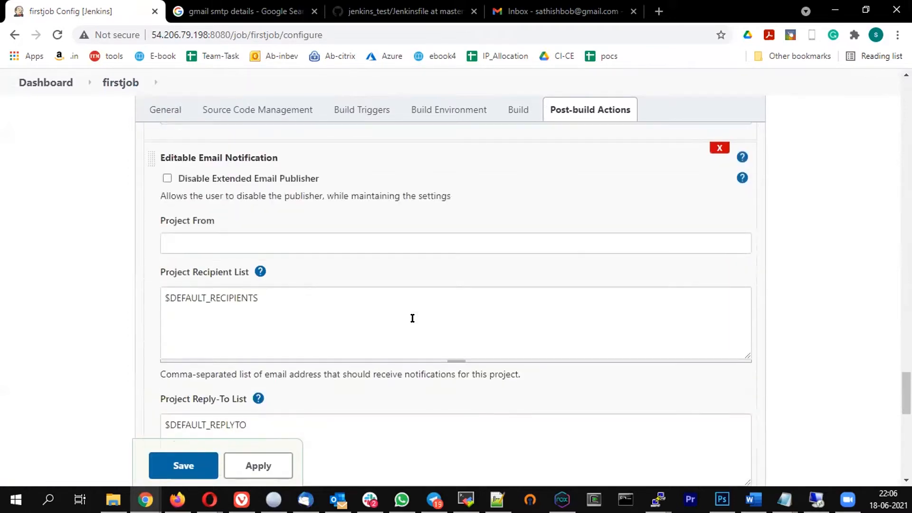
Replace $DEFAULT_RECIPIENTS in Project Recipient List with the owner's Gmail address
left_click(240, 243)
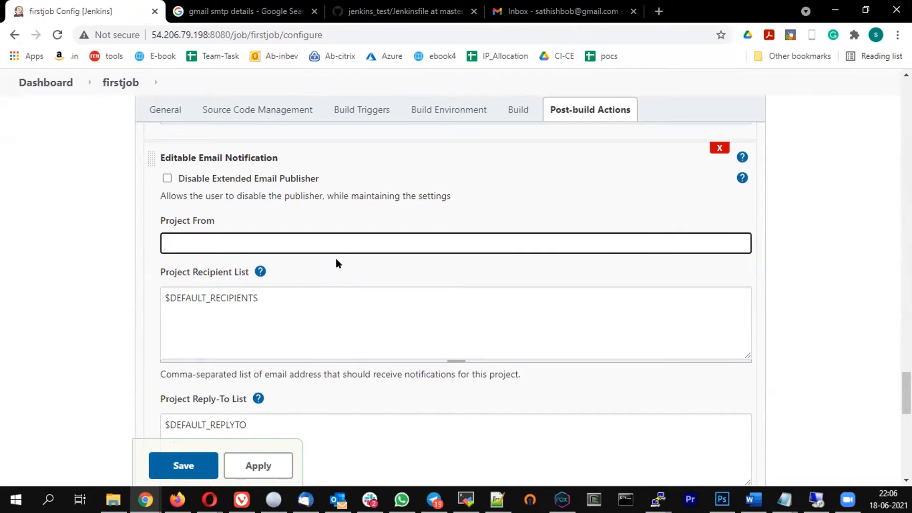
scroll(337, 262, "down", 1)
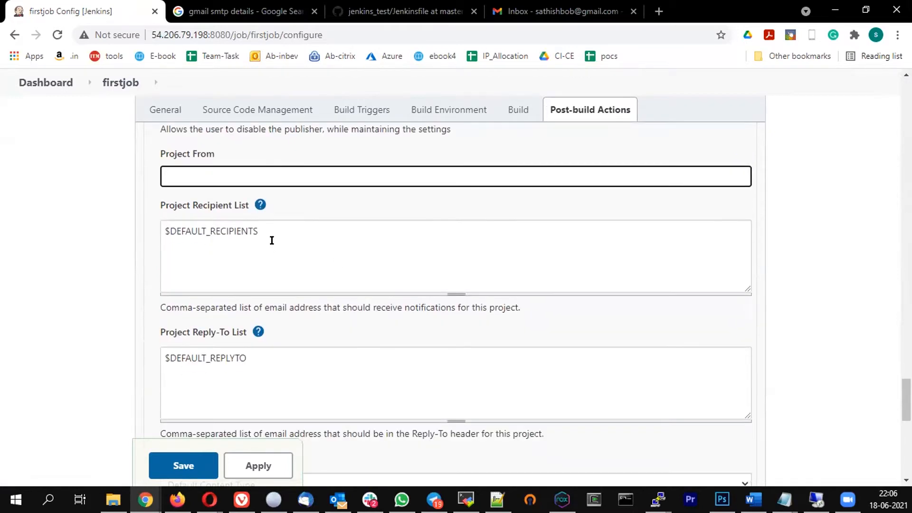
left_click(275, 224)
left_click_drag(275, 224, 80, 240)
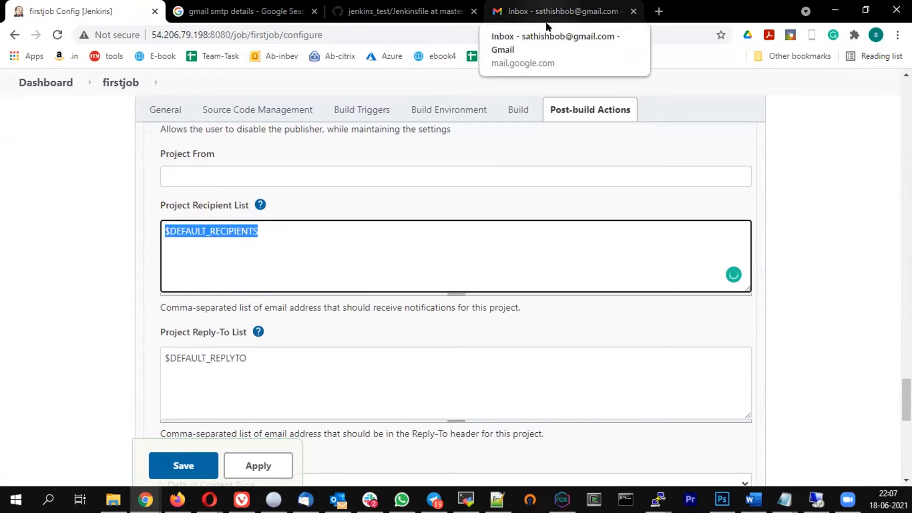
left_click(276, 232)
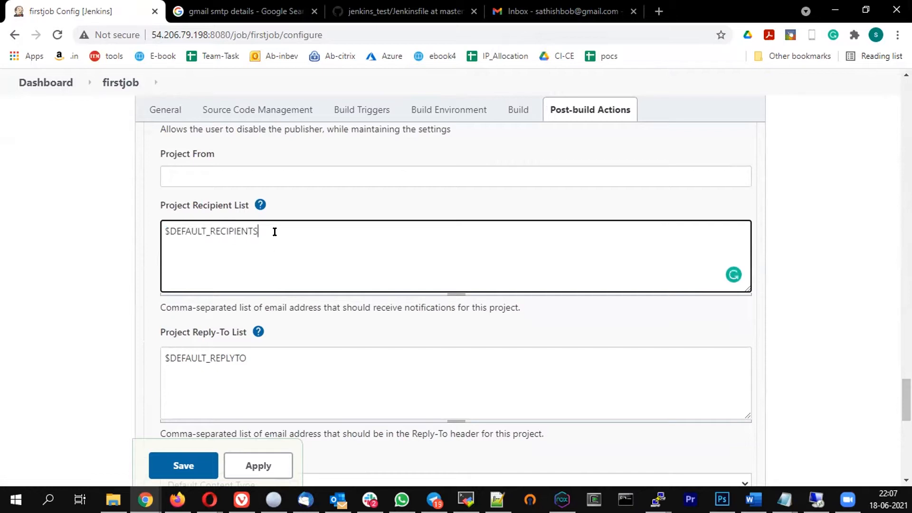
key("ctrl+a")
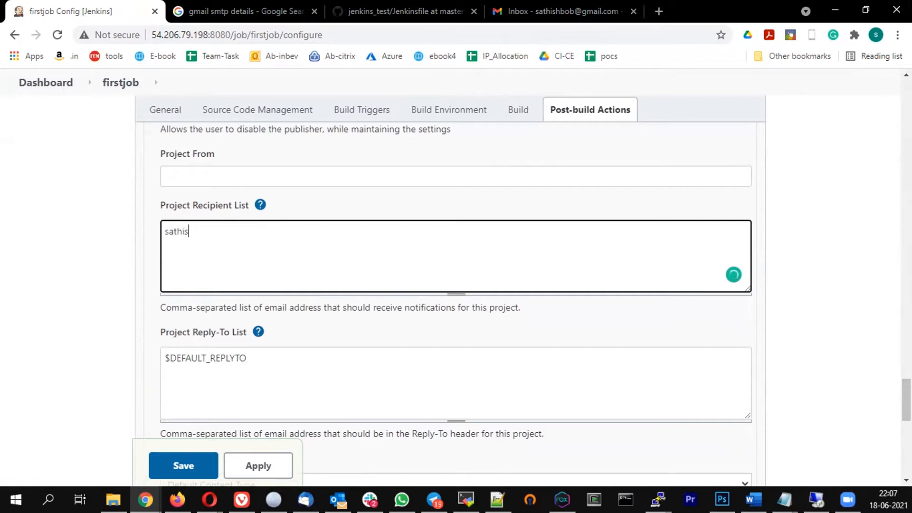
key("ctrl+a")
Expand the email notification's Advanced Settings to reveal the Triggers section
scroll(463, 262, "down", 10)
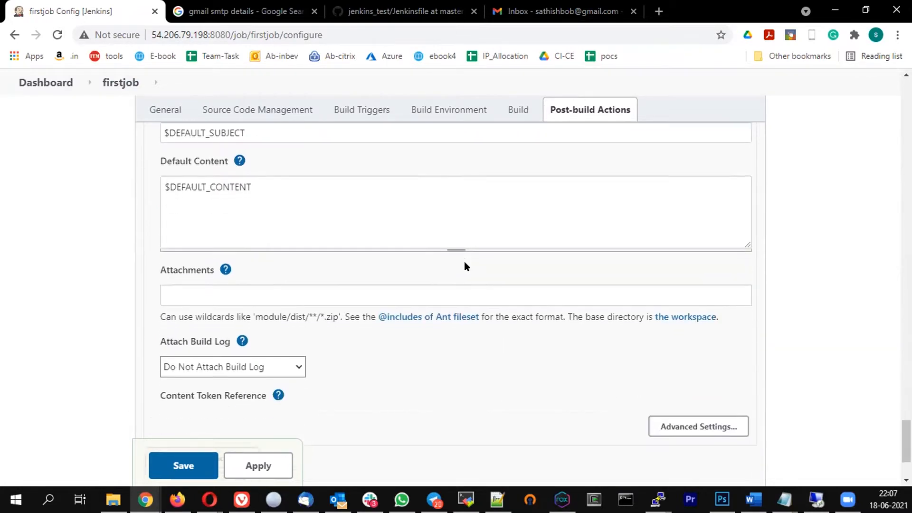
left_click(709, 305)
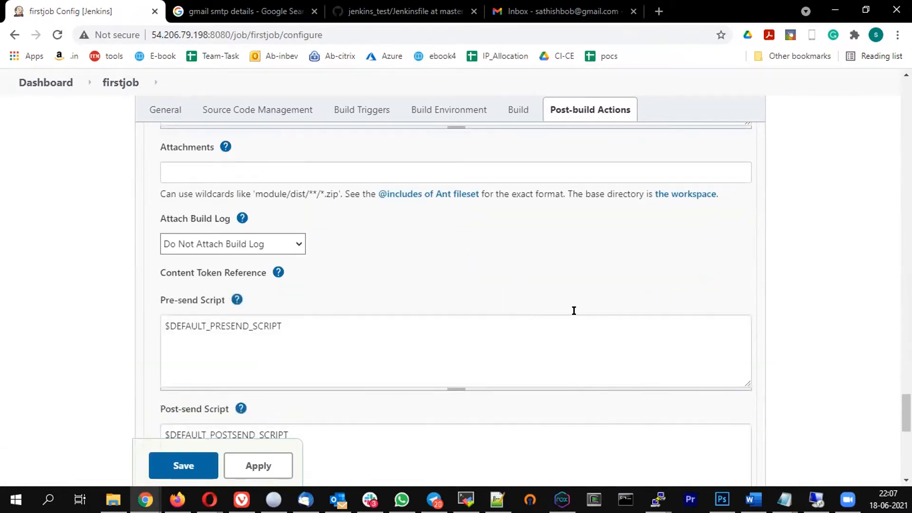
scroll(574, 311, "down", 3)
scroll(574, 310, "down", 6)
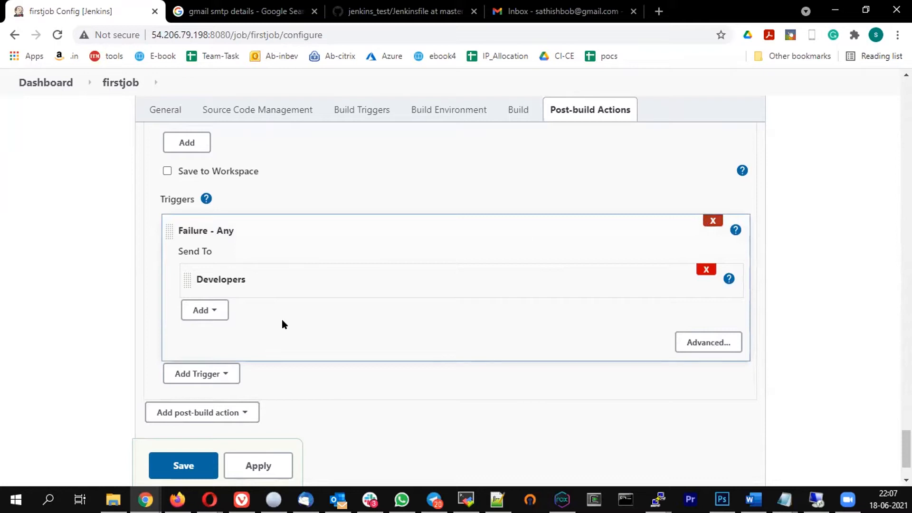
Add an Always trigger to firstjob's email notification
left_click(208, 374)
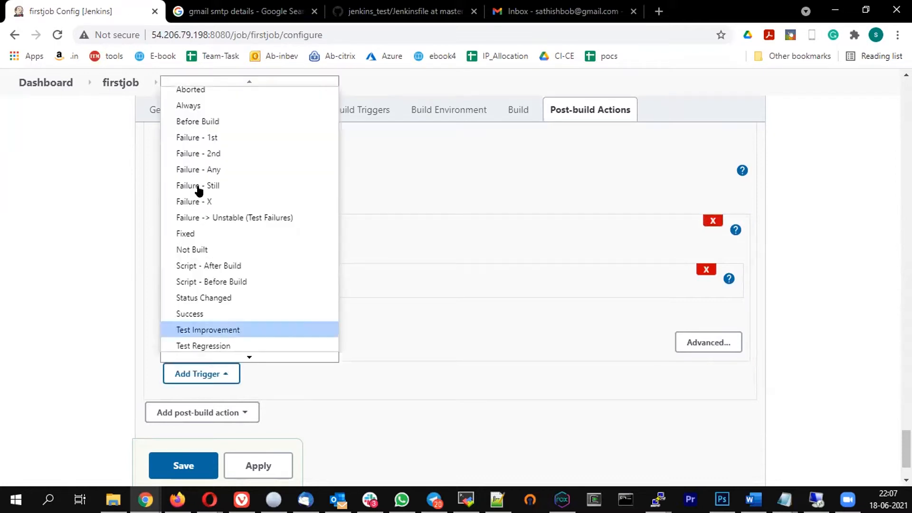
left_click(207, 102)
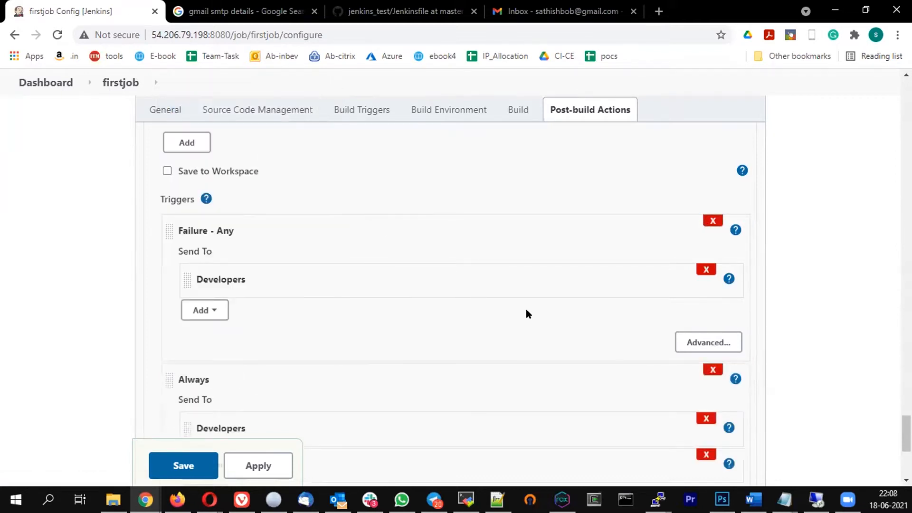
scroll(524, 308, "down", 2)
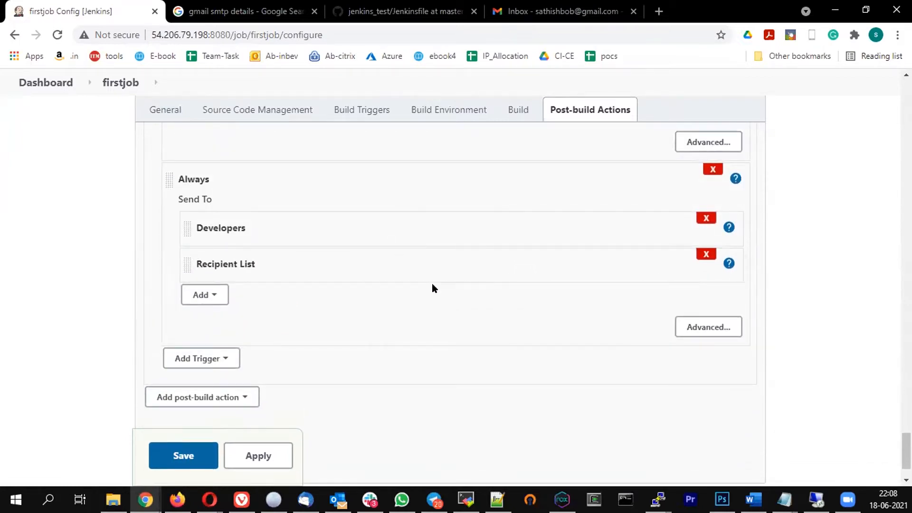
scroll(432, 284, "up", 10)
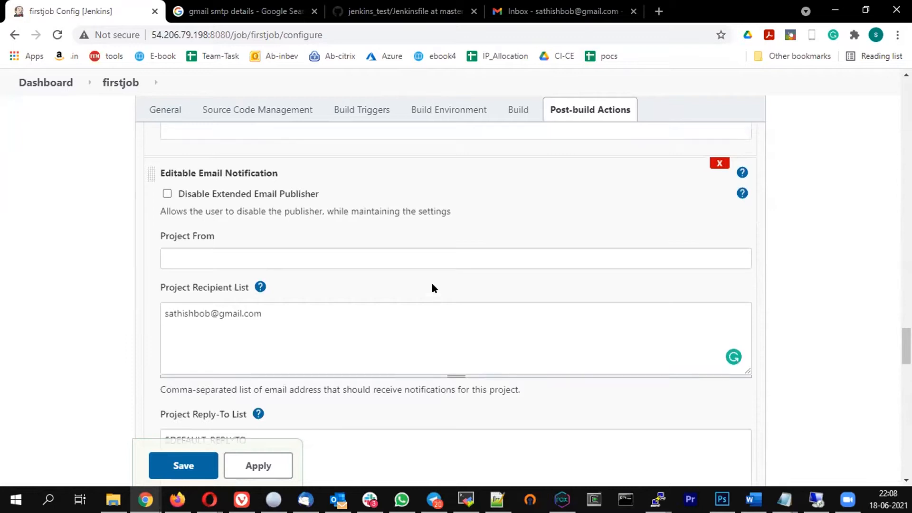
scroll(432, 283, "up", 3)
scroll(432, 283, "down", 1)
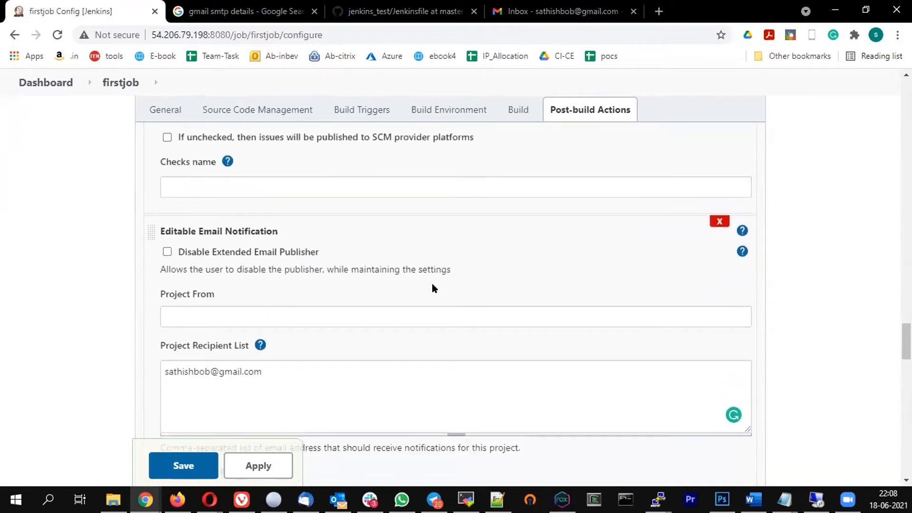
scroll(432, 283, "down", 1)
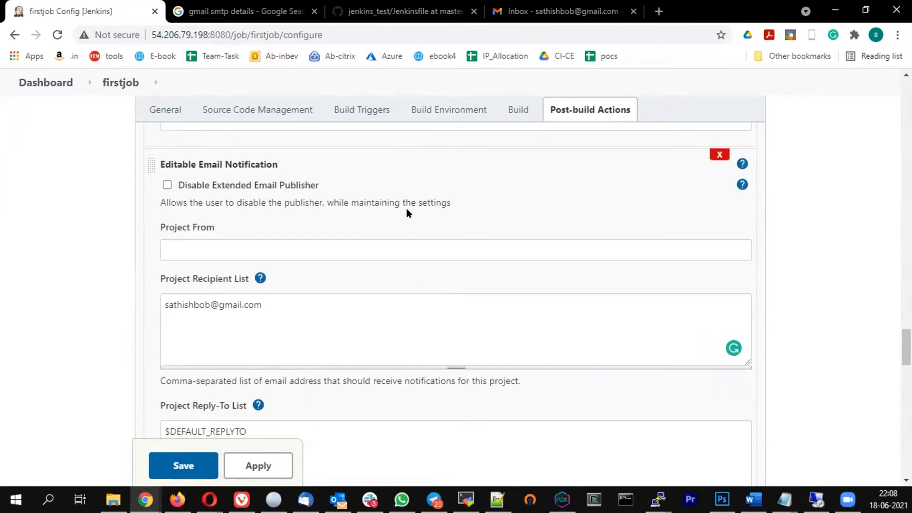
scroll(406, 208, "down", 1)
Recheck the recipient address, leaving it unchanged, and review the trigger settings
left_click_drag(279, 238, 340, 233)
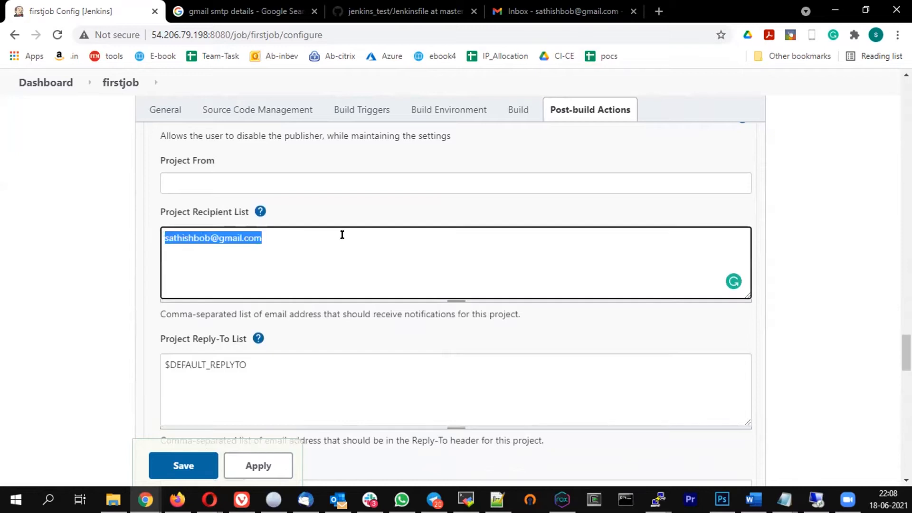
left_click(304, 232)
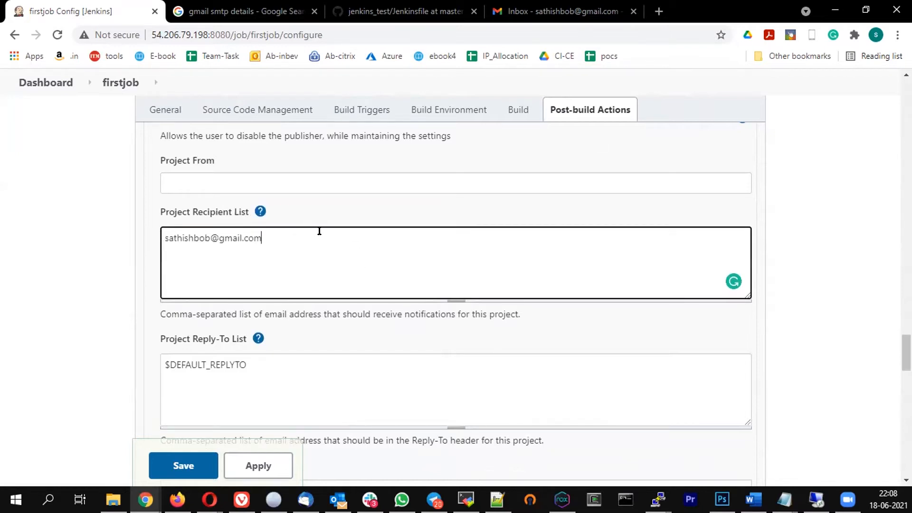
scroll(369, 263, "down", 10)
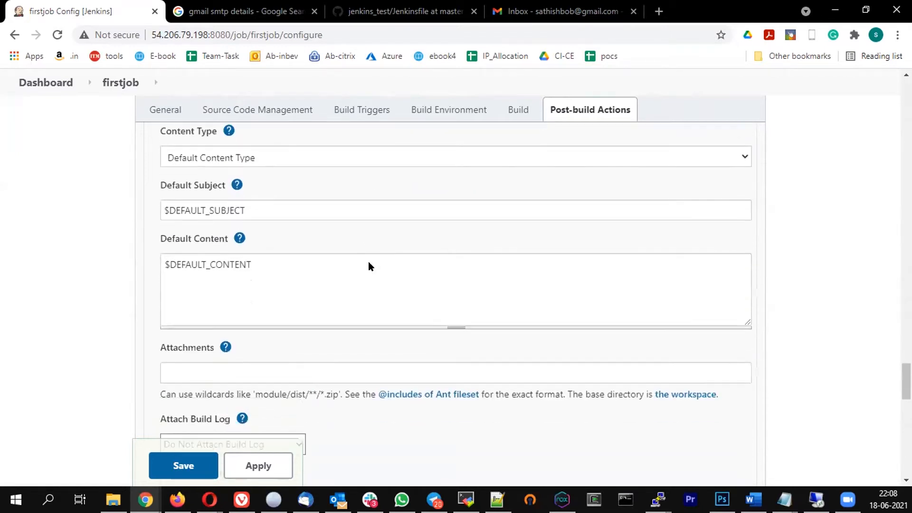
scroll(370, 263, "down", 8)
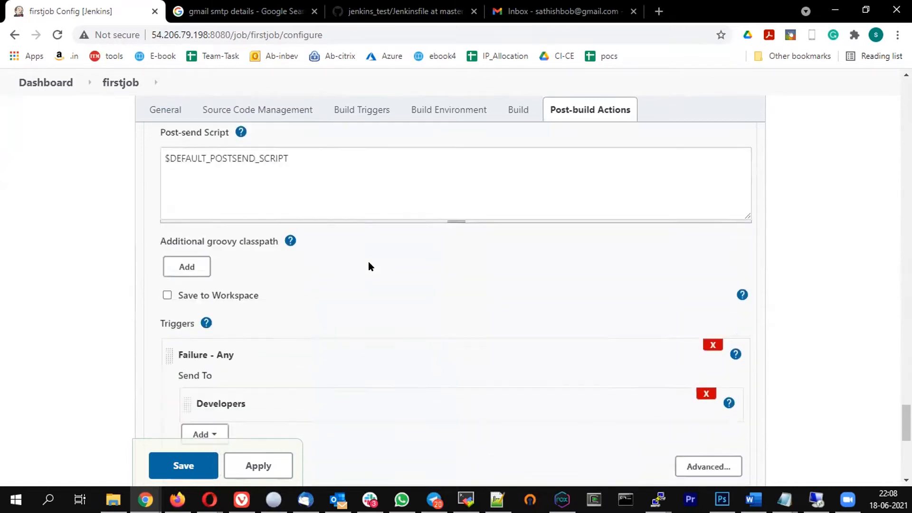
scroll(369, 266, "down", 1)
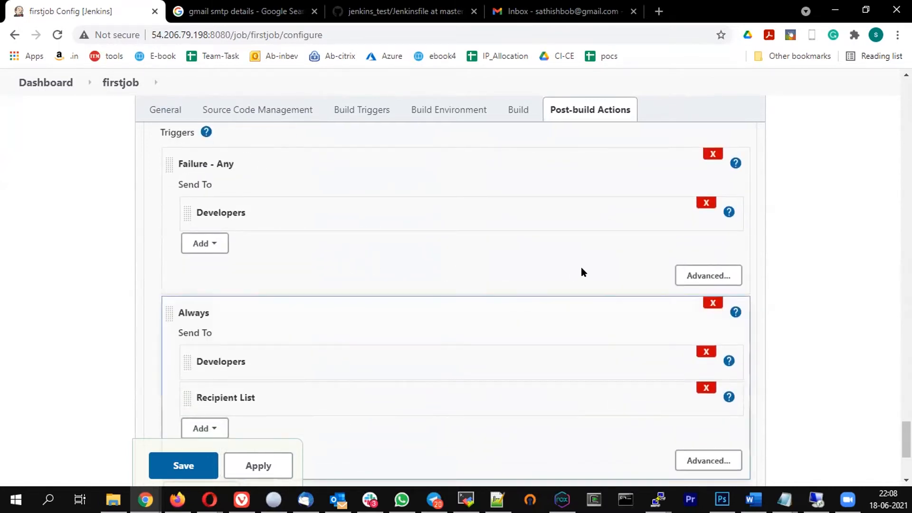
scroll(581, 272, "up", 1)
scroll(589, 267, "down", 4)
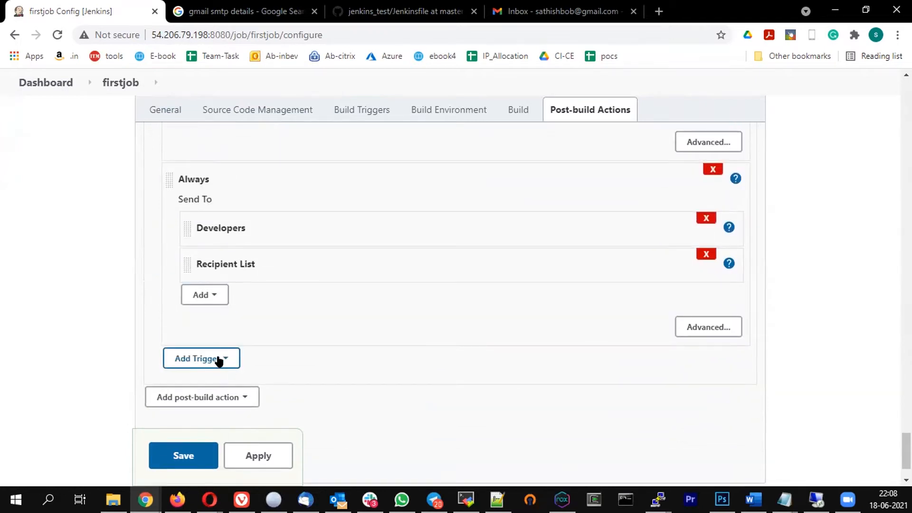
Save firstjob's configuration and start a new build with Build Now
left_click(184, 458)
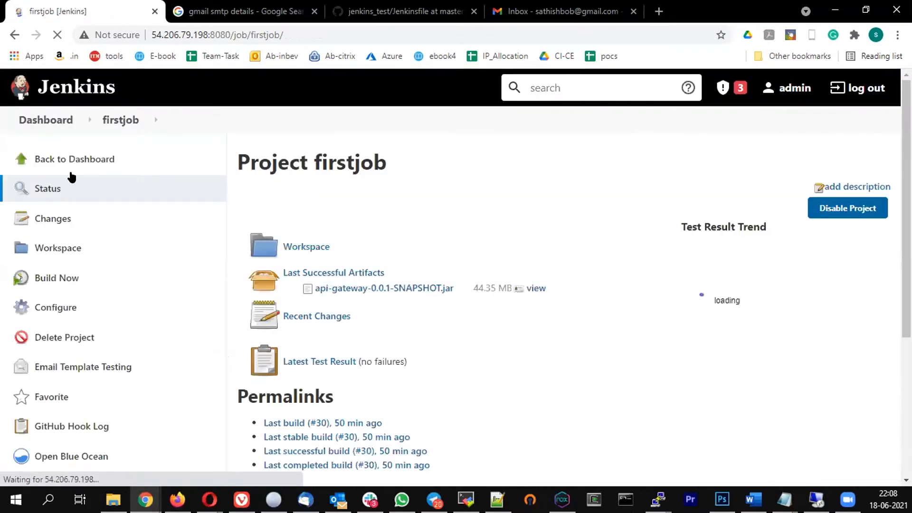
left_click(52, 276)
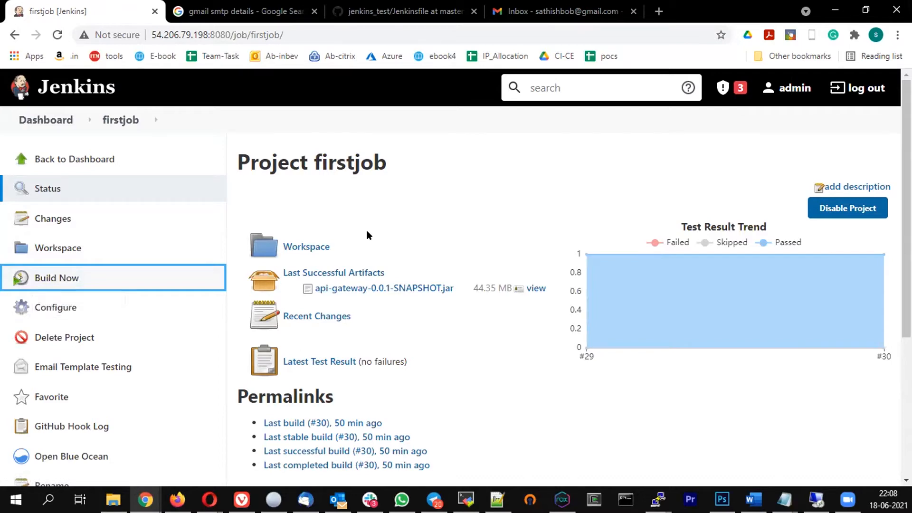
scroll(194, 305, "down", 5)
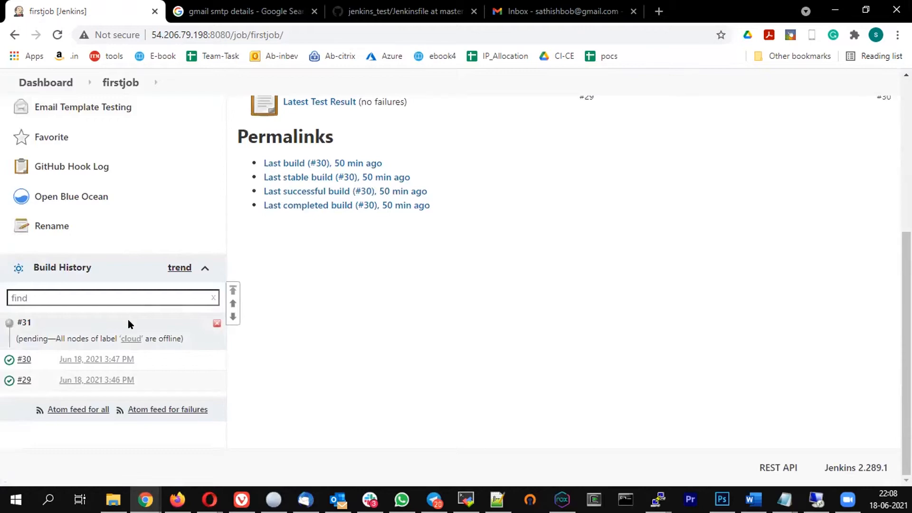
scroll(90, 214, "up", 5)
Return to the Dashboard and open the firstjob project page
left_click(40, 120)
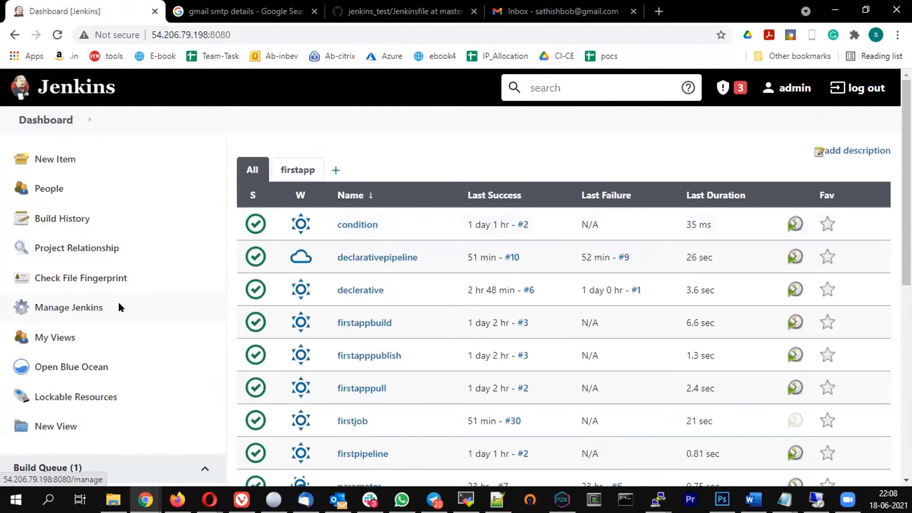
scroll(120, 304, "down", 3)
scroll(121, 304, "down", 5)
scroll(170, 238, "up", 7)
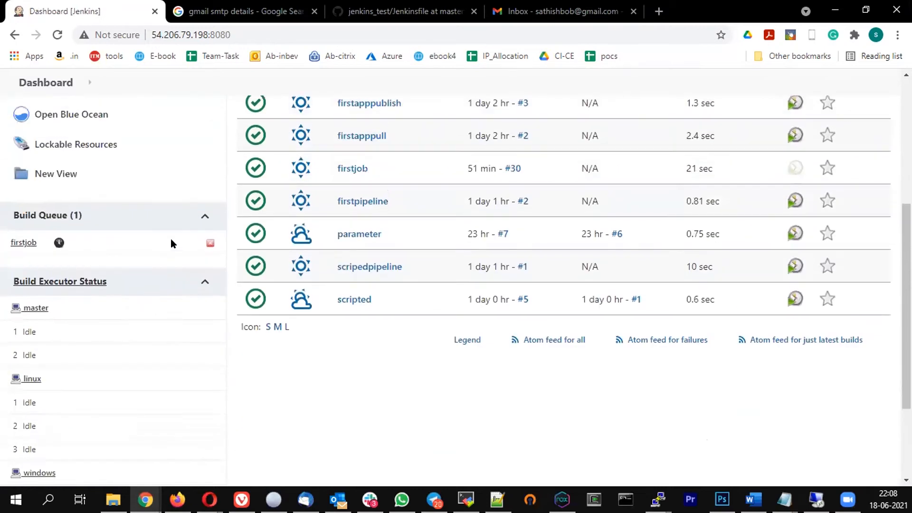
scroll(87, 230, "up", 3)
scroll(333, 285, "down", 4)
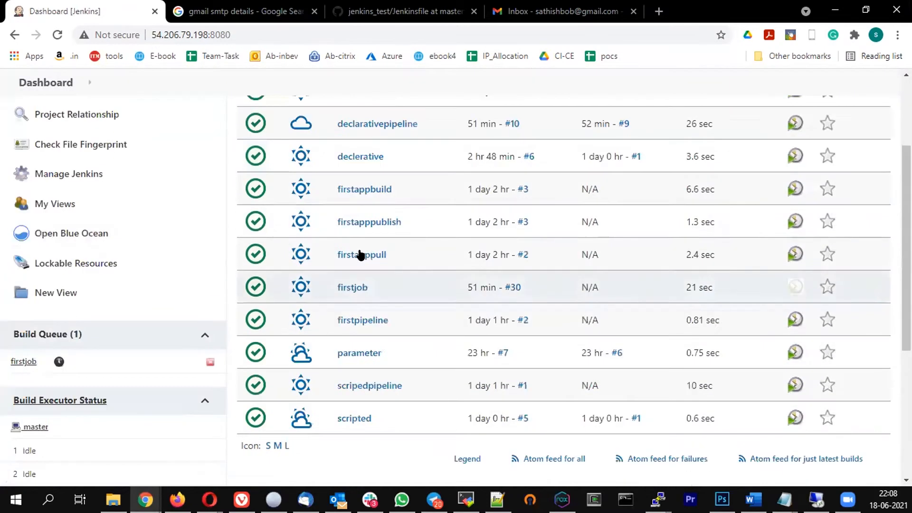
left_click(351, 288)
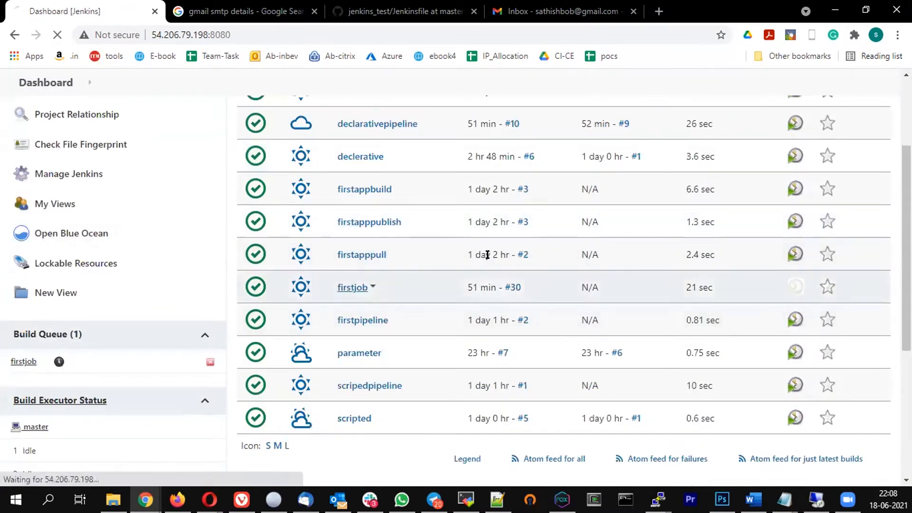
Remove firstjob's restriction to the 'cloud' label and save the configuration
left_click(45, 307)
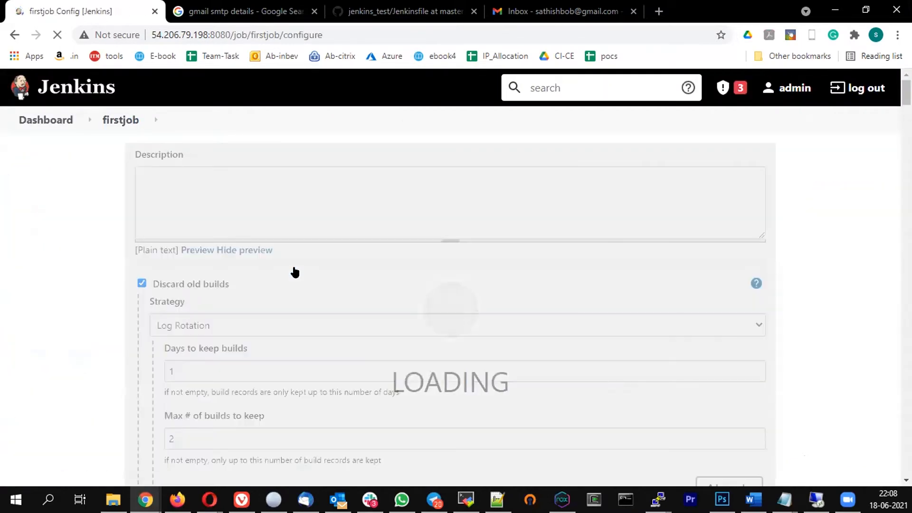
scroll(295, 272, "down", 10)
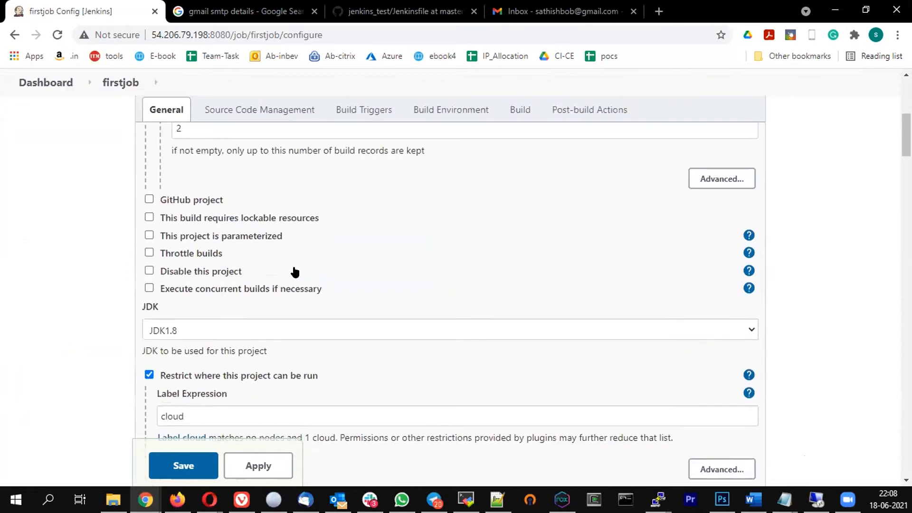
scroll(294, 272, "down", 3)
scroll(250, 281, "up", 2)
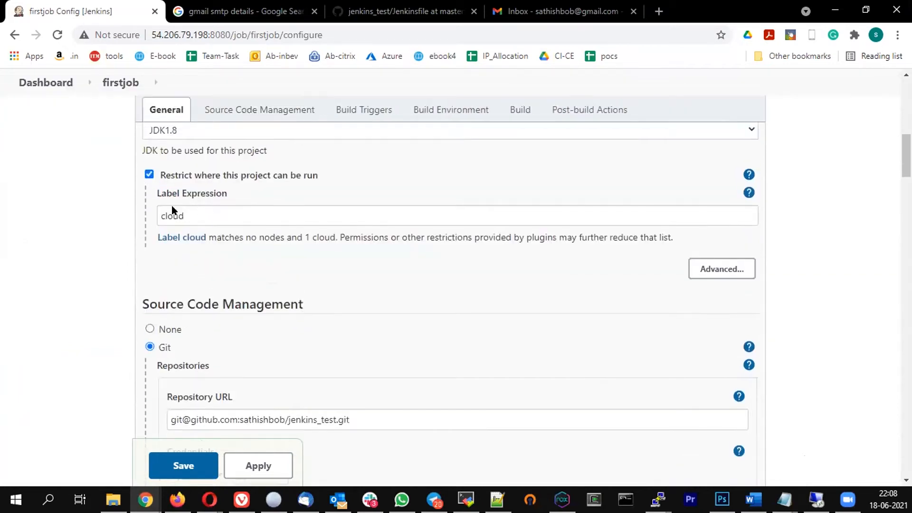
left_click(148, 175)
left_click(184, 466)
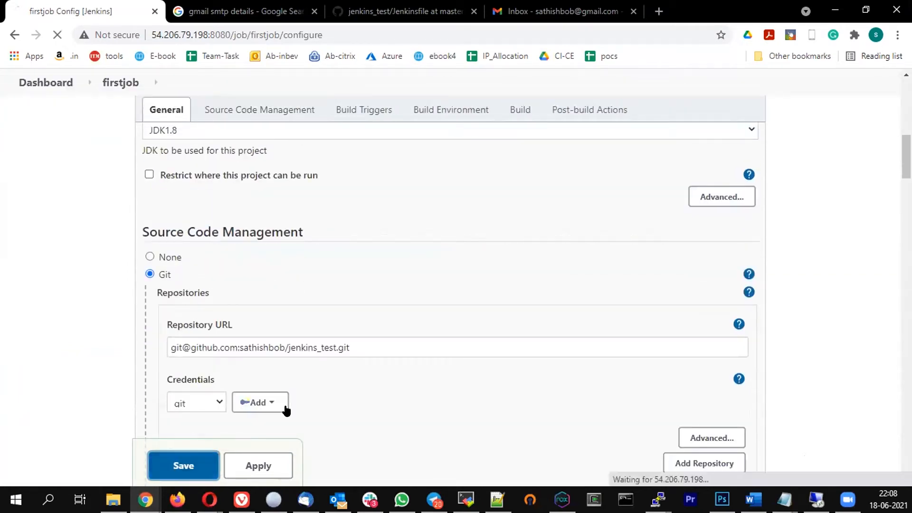
View the console output of firstjob build #31
scroll(164, 259, "down", 5)
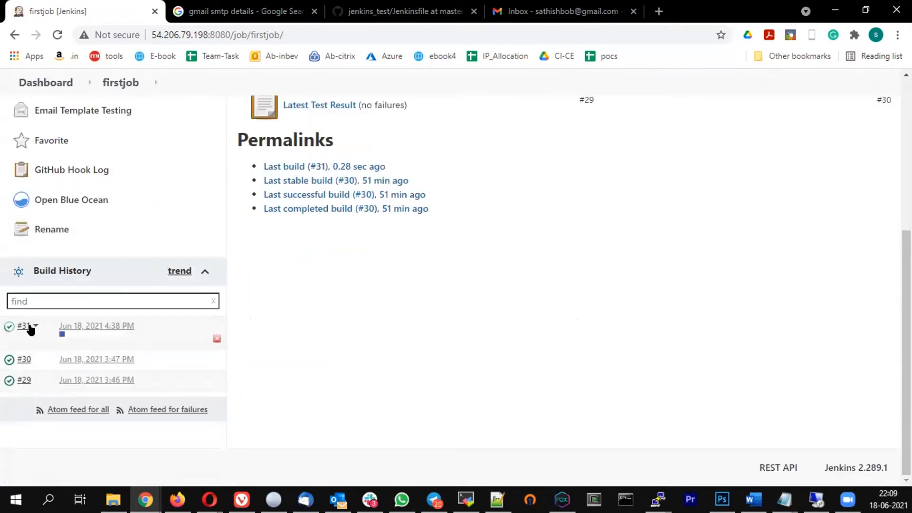
left_click(34, 326)
left_click(50, 363)
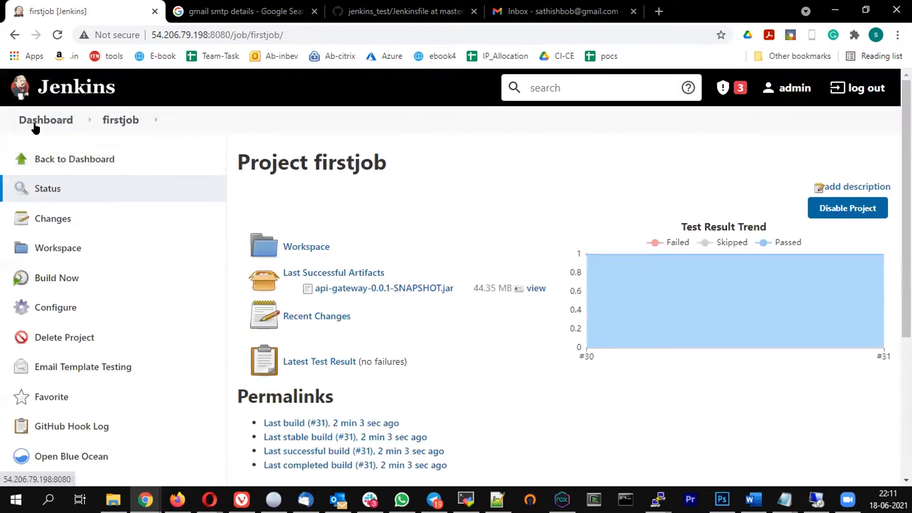
Go from the dashboard through Manage Jenkins to Configure System and scroll to Extended E-mail Notification
left_click(82, 165)
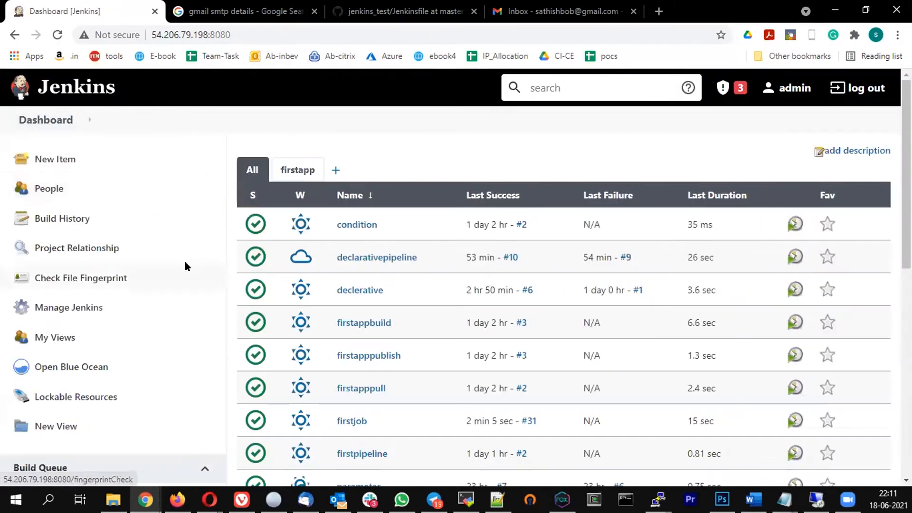
scroll(185, 264, "down", 3)
scroll(119, 250, "up", 3)
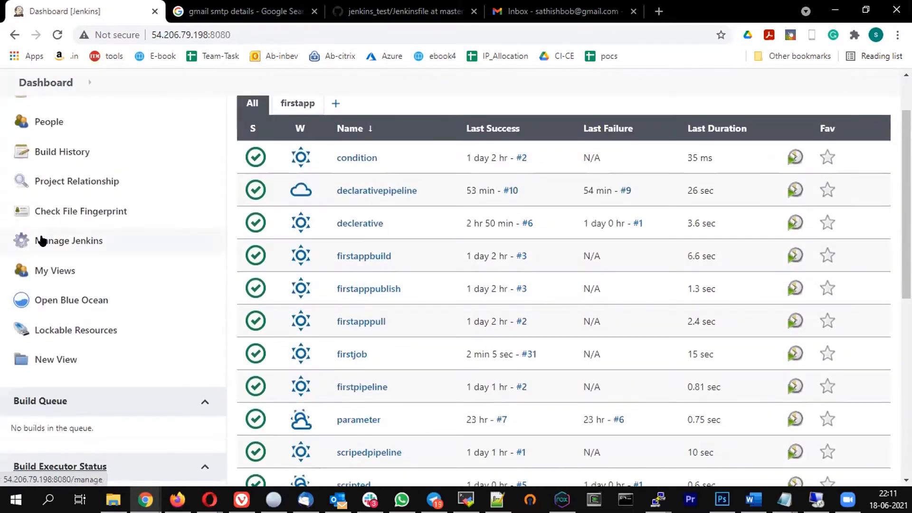
left_click(42, 239)
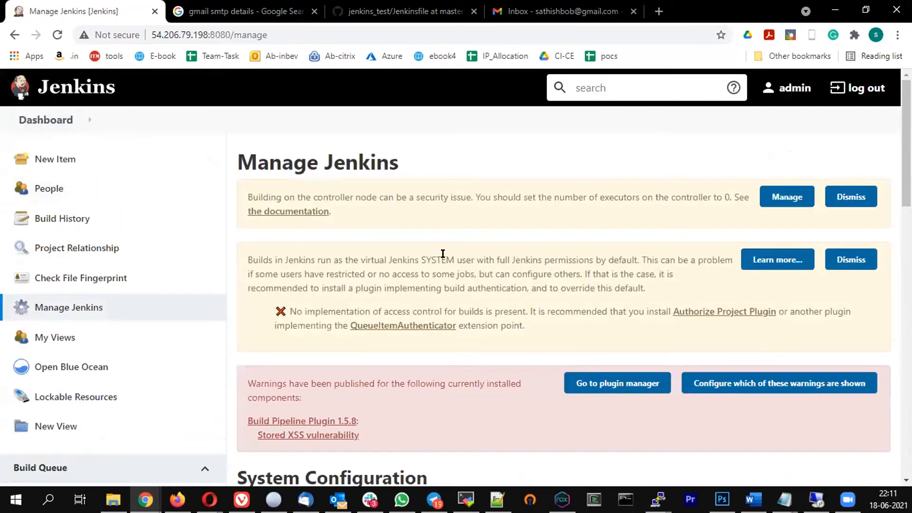
scroll(443, 257, "down", 15)
scroll(423, 264, "up", 10)
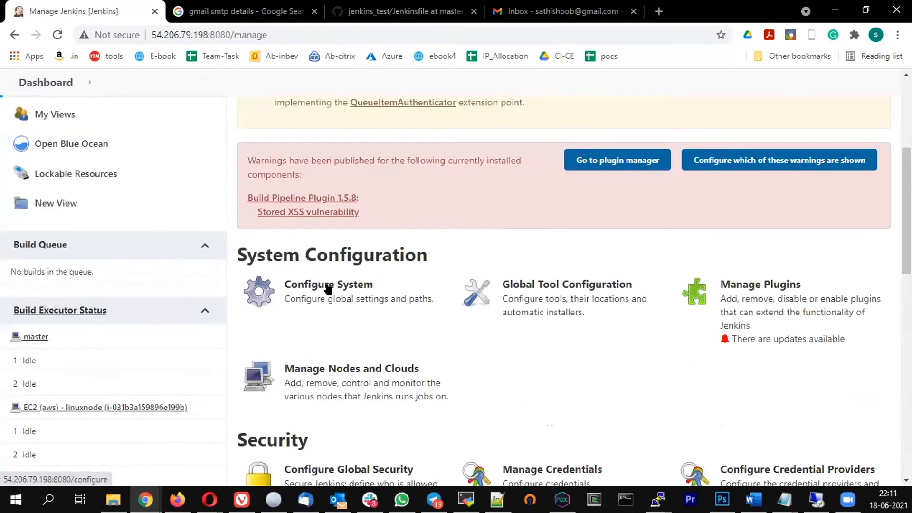
left_click(356, 306)
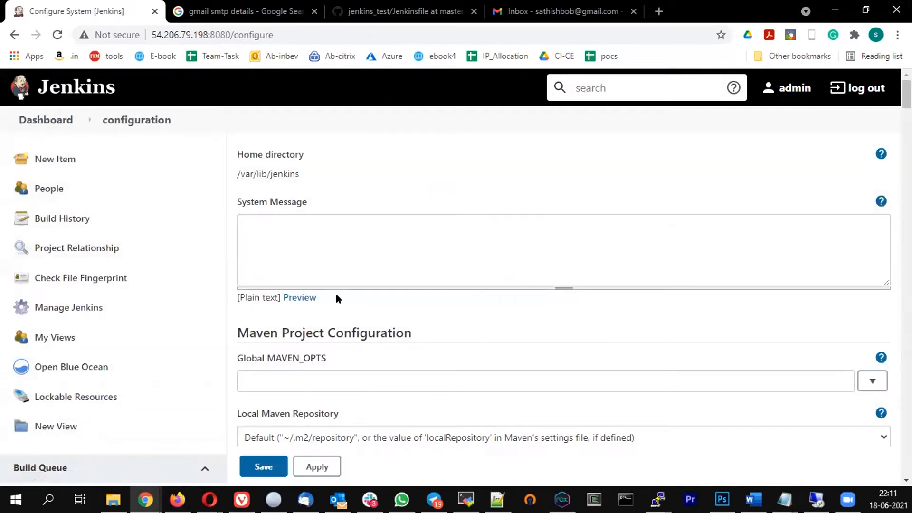
scroll(399, 233, "down", 5)
scroll(399, 236, "down", 15)
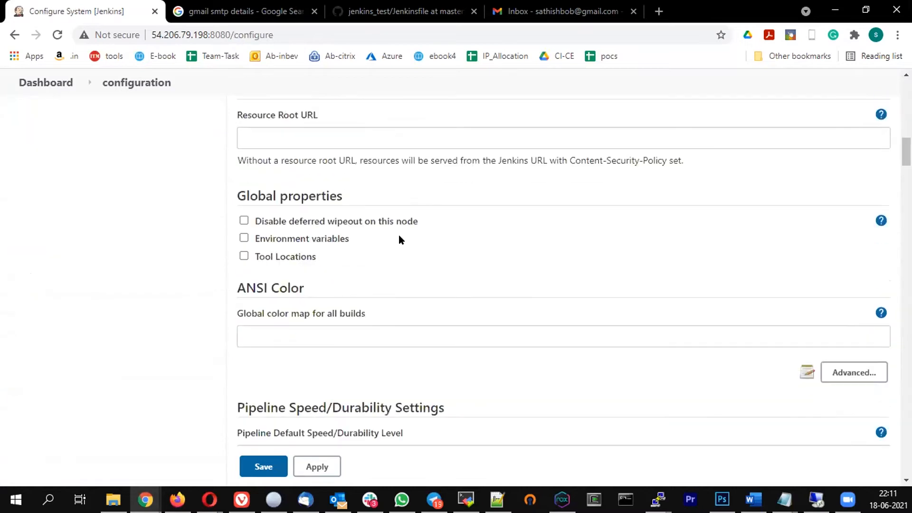
scroll(401, 237, "down", 10)
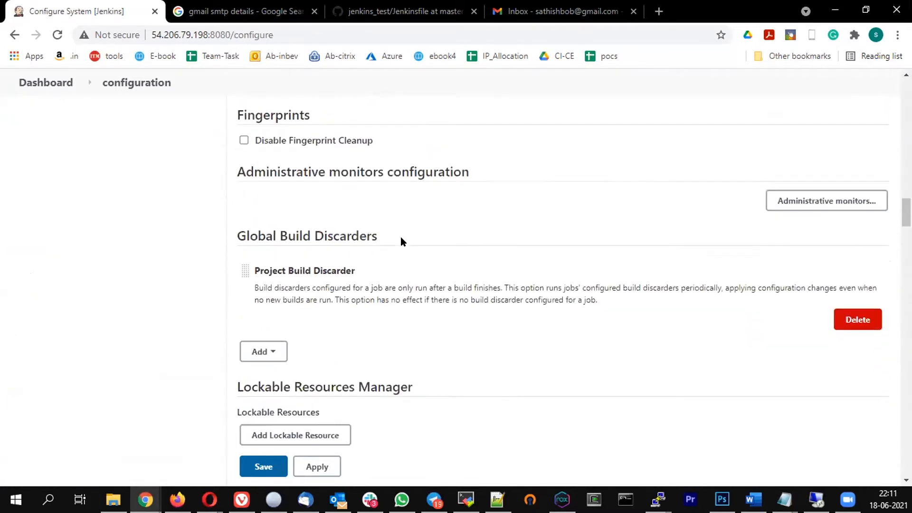
scroll(401, 240, "down", 10)
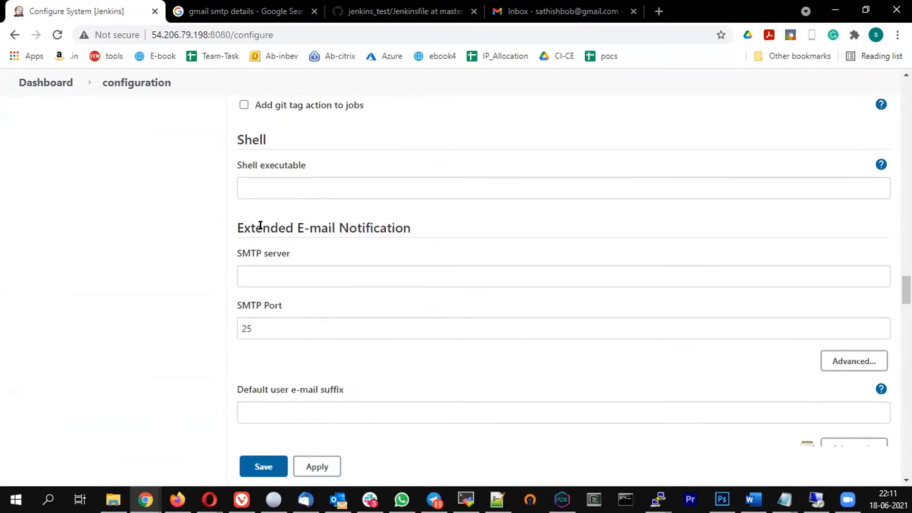
Set the Extended E-mail SMTP server to smtp.gmail.com and the port to 465
left_click_drag(263, 227, 424, 222)
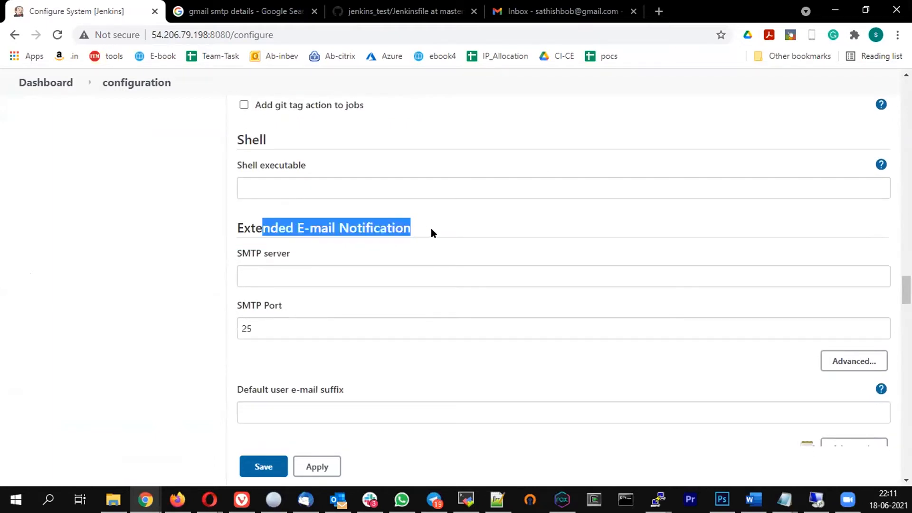
left_click(427, 230)
scroll(449, 220, "down", 1)
left_click(279, 207)
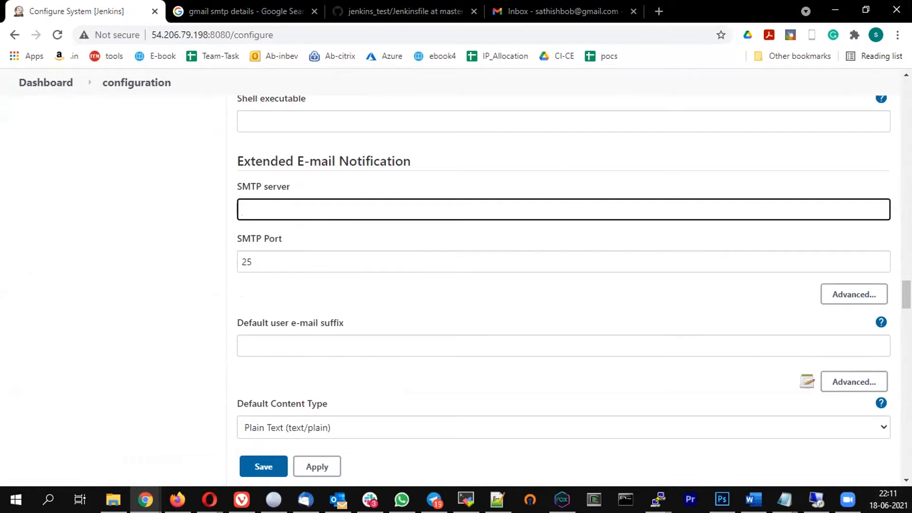
key("alt+Tab")
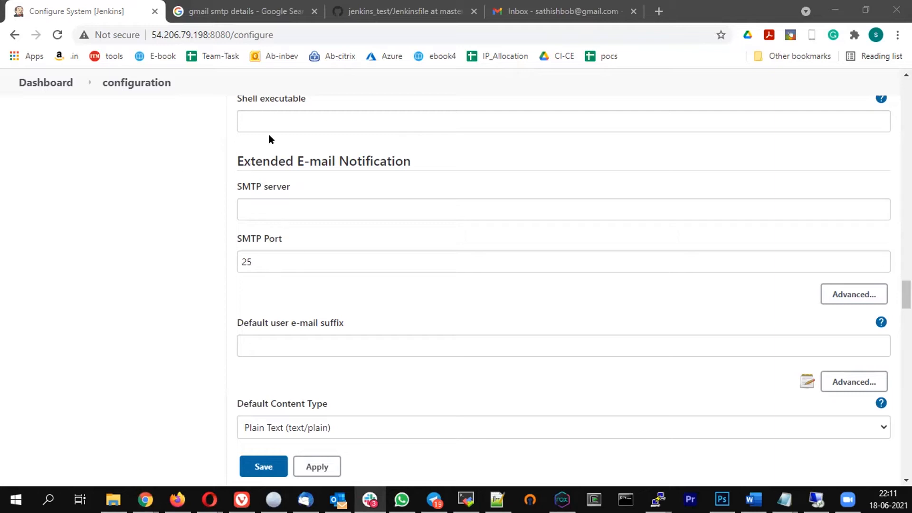
left_click(275, 208)
type("smtp.gmail.com")
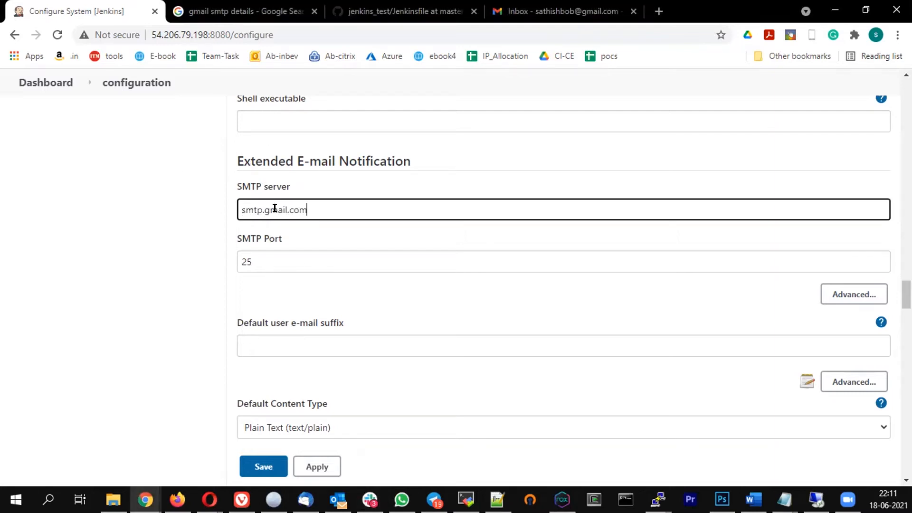
left_click(266, 262)
left_click_drag(266, 261, 145, 251)
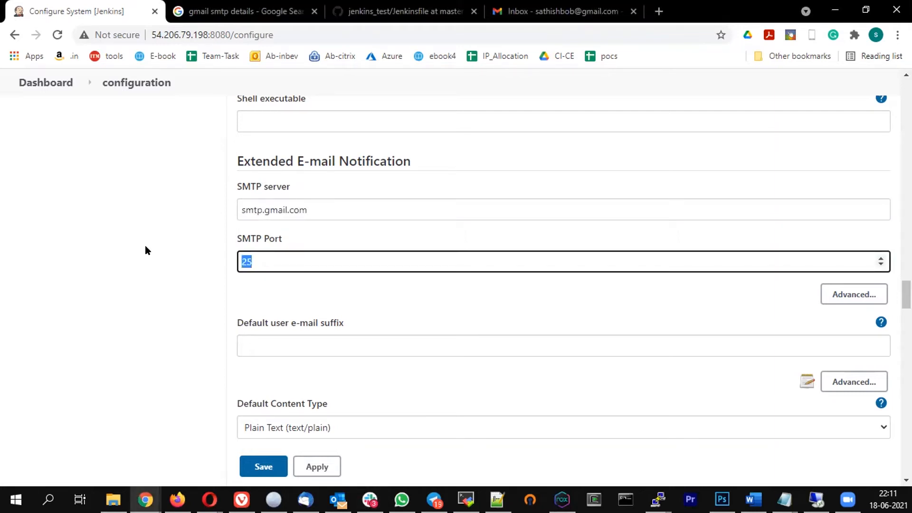
type("465")
Under Advanced, enter the Gmail username and clear the stored SMTP password
left_click(849, 295)
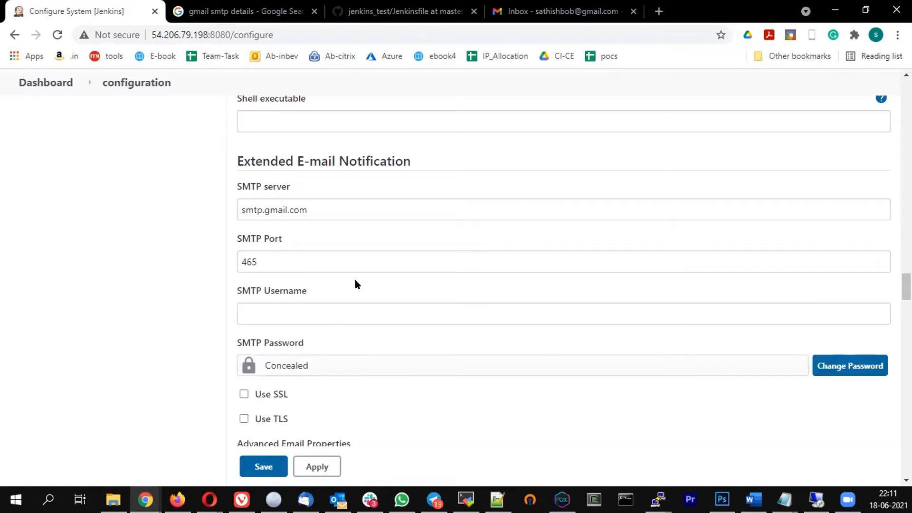
scroll(343, 267, "down", 1)
left_click(274, 244)
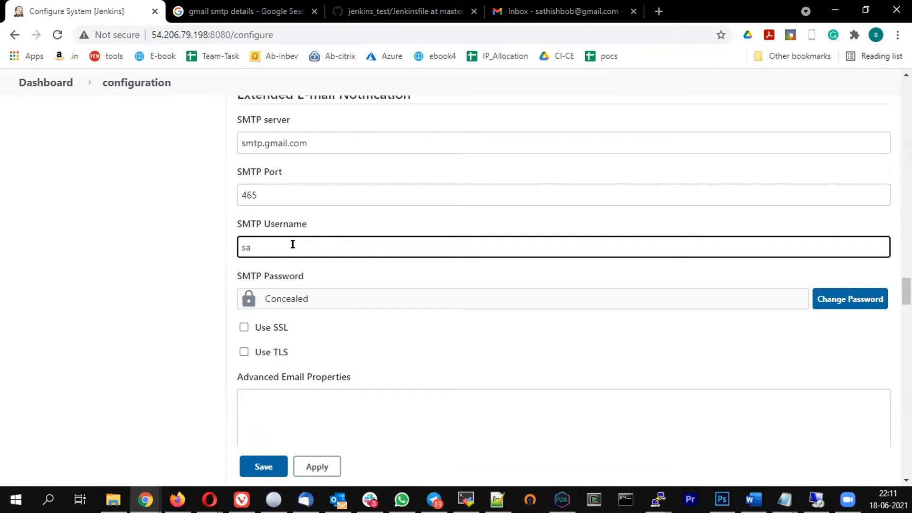
left_click(321, 290)
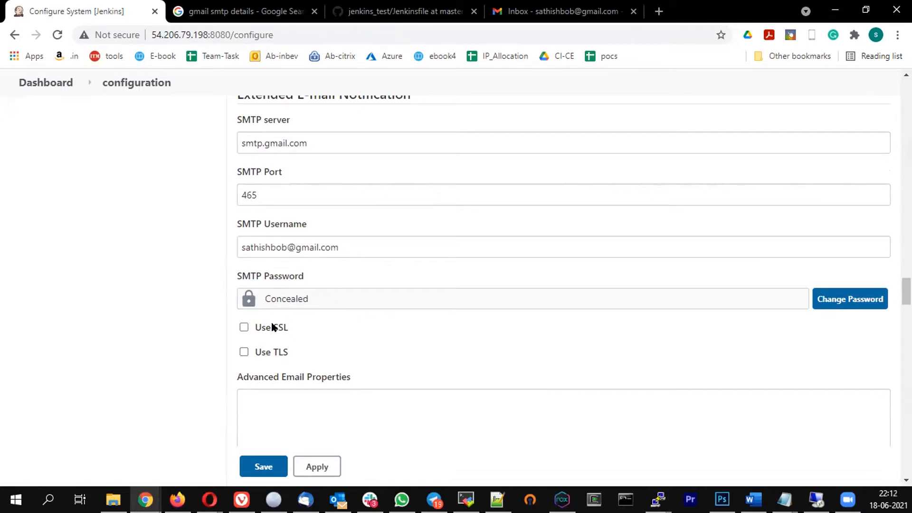
left_click(834, 300)
left_click_drag(501, 296, 35, 310)
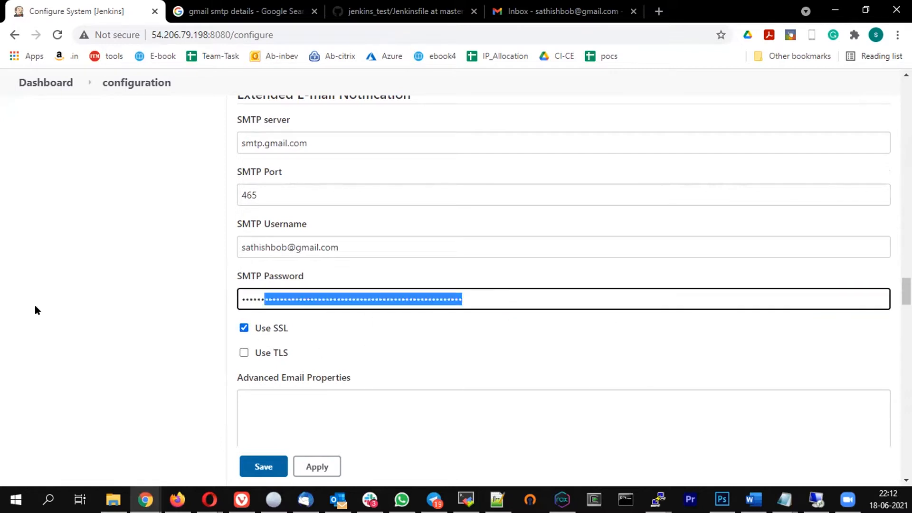
key("BackSpace")
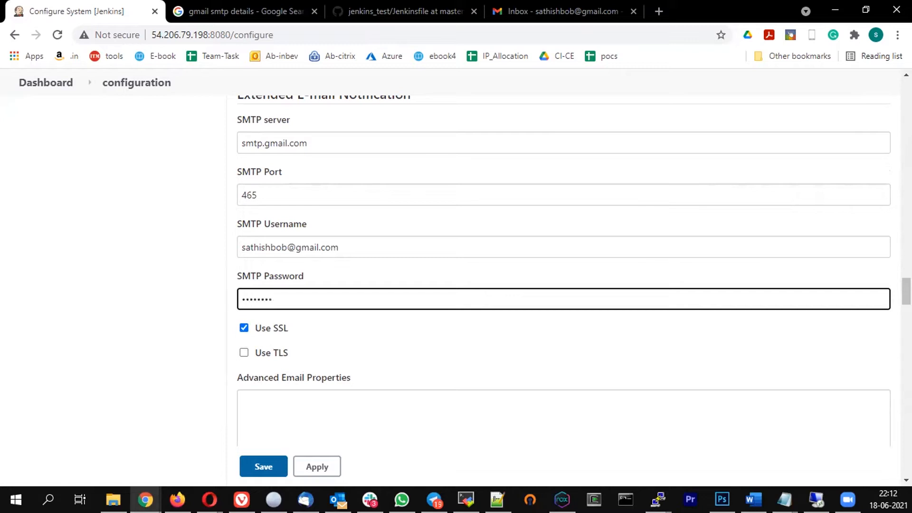
Recheck the SMTP server and port values, then save the e-mail settings
scroll(65, 312, "down", 2)
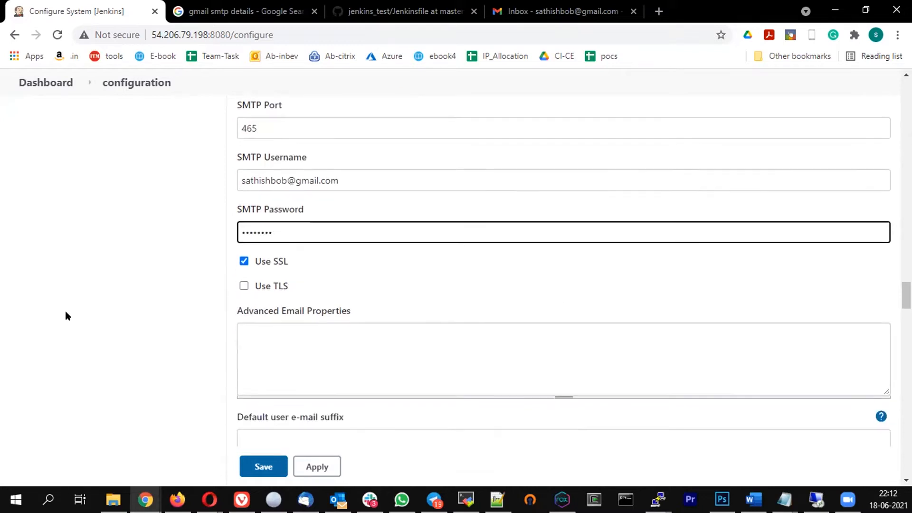
scroll(75, 309, "down", 3)
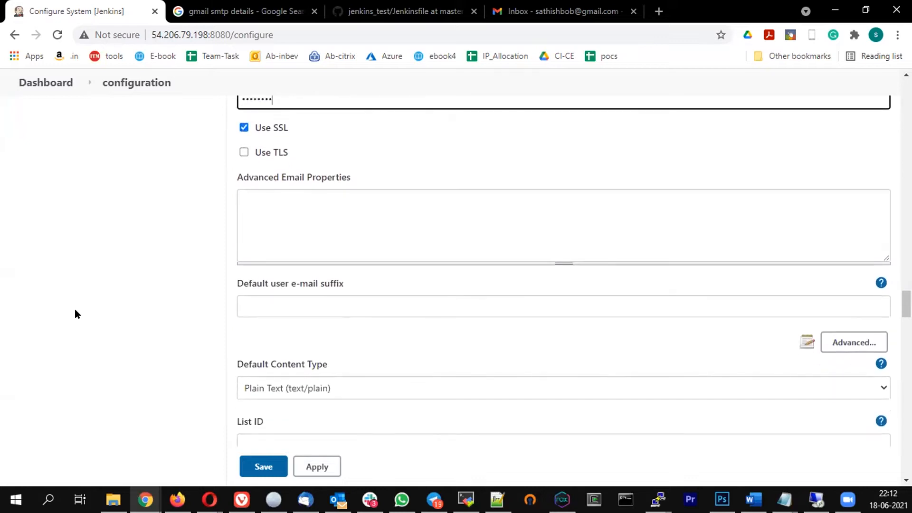
scroll(353, 269, "up", 4)
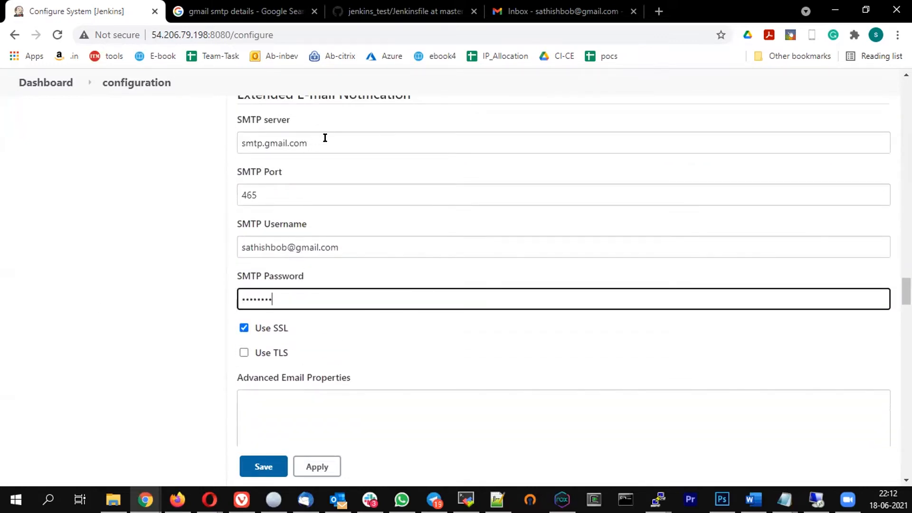
left_click_drag(323, 137, 121, 129)
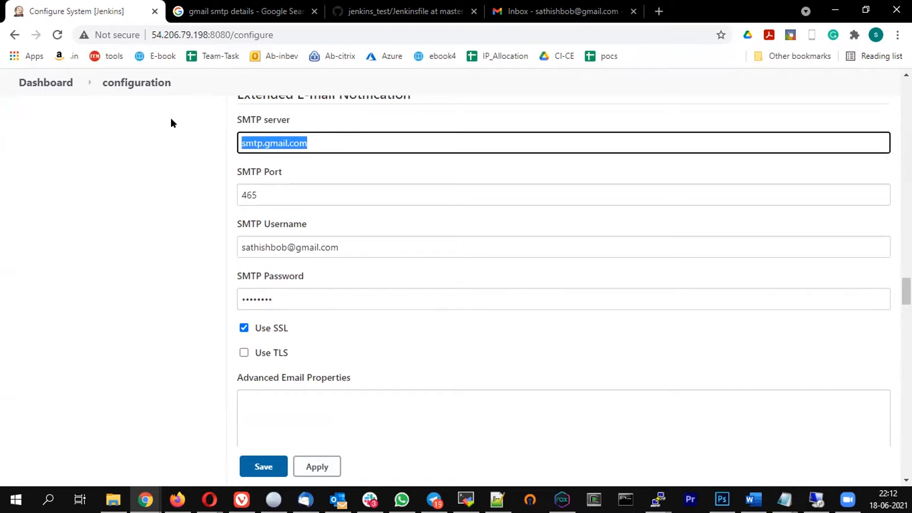
scroll(315, 163, "up", 1)
left_click_drag(295, 162, 327, 204)
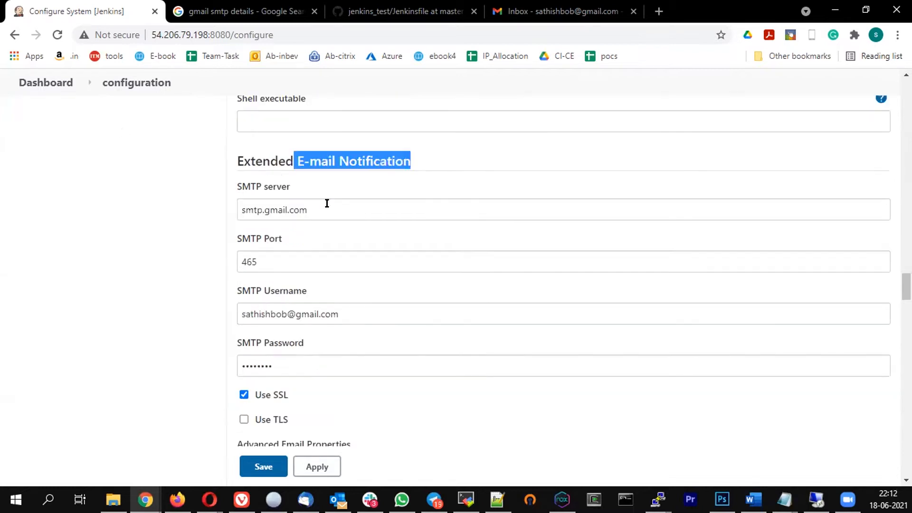
left_click(326, 208)
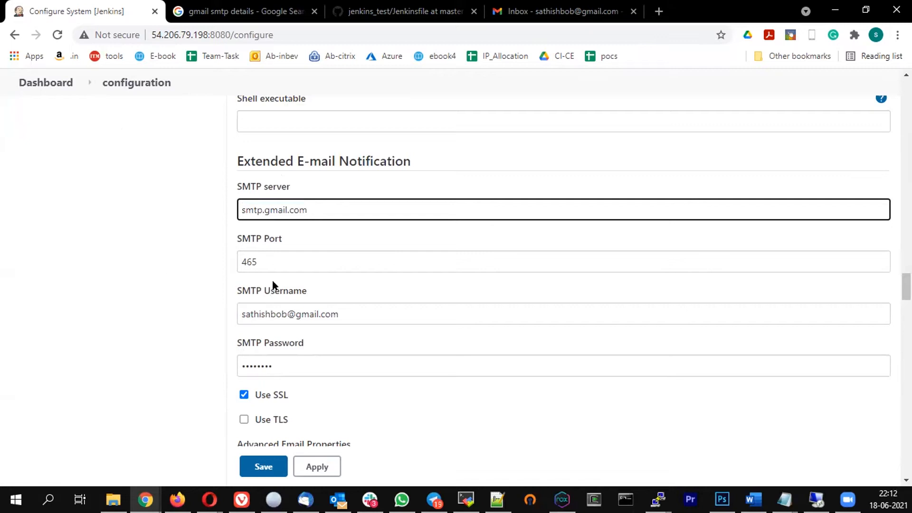
key("ctrl+a")
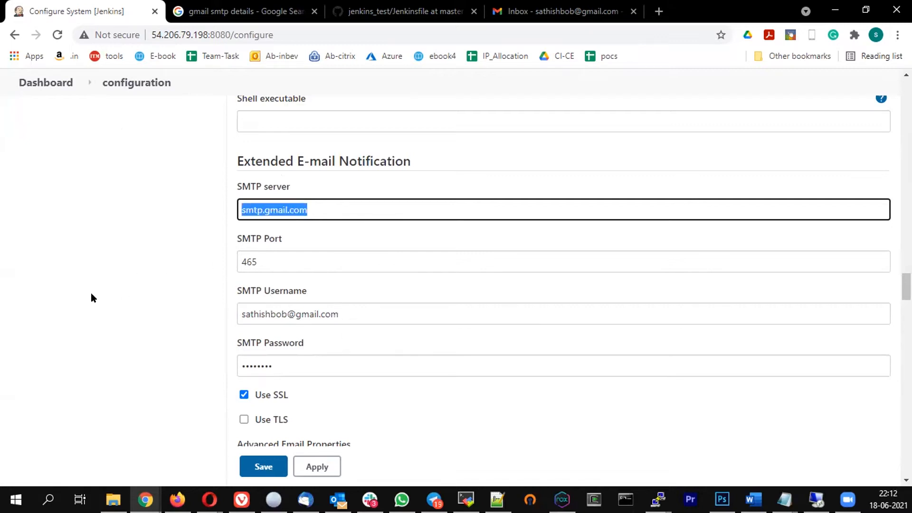
key("Tab")
key("Tab")
scroll(306, 379, "down", 7)
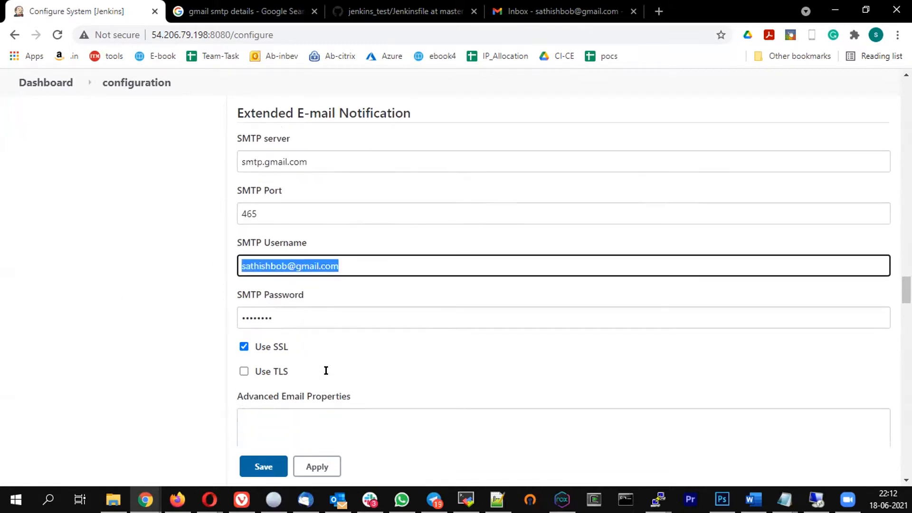
scroll(278, 427, "down", 1)
left_click(259, 466)
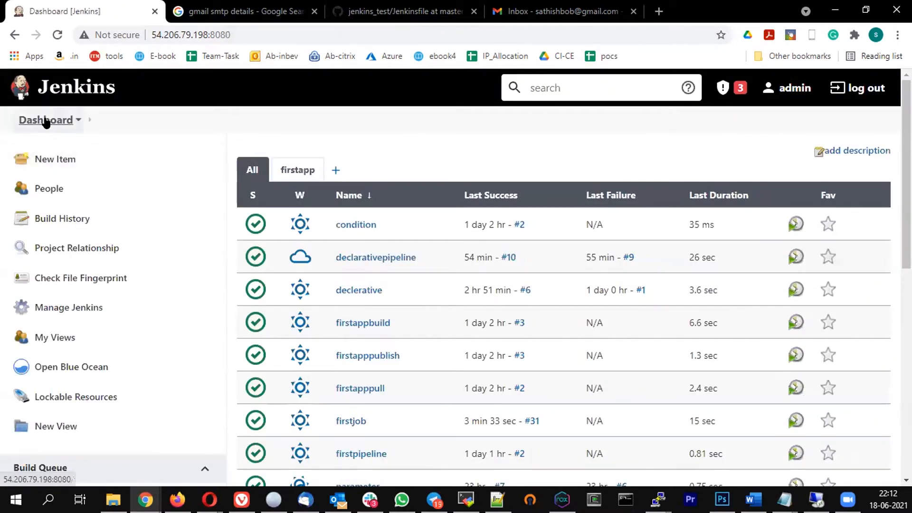
Start a new build of firstjob from its project page
left_click(46, 121)
scroll(407, 311, "down", 3)
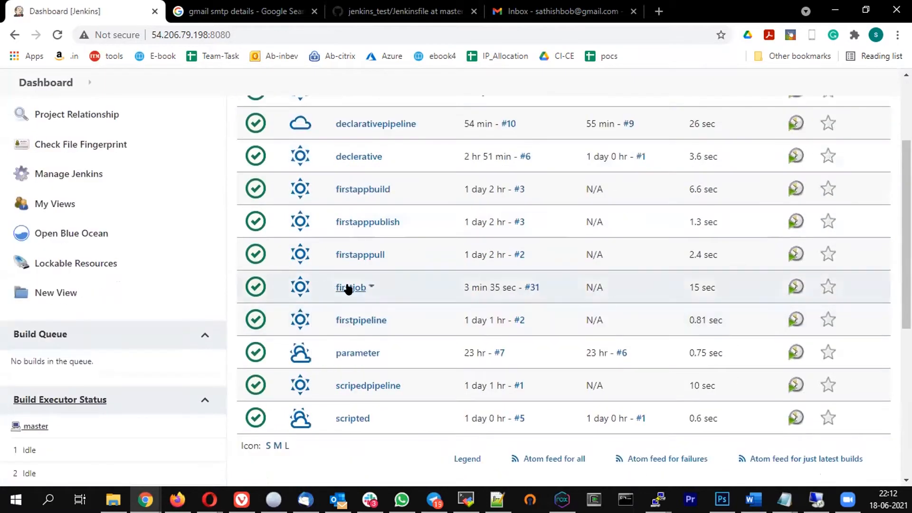
left_click(350, 287)
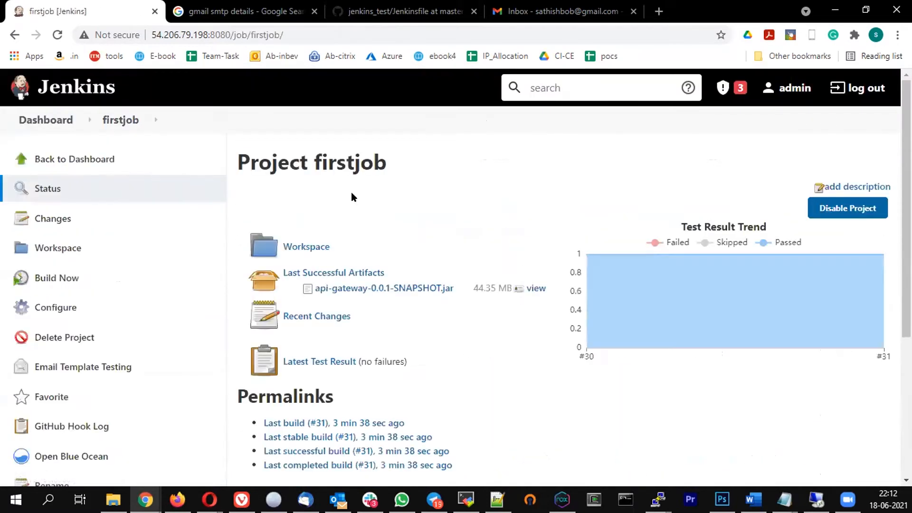
left_click(57, 281)
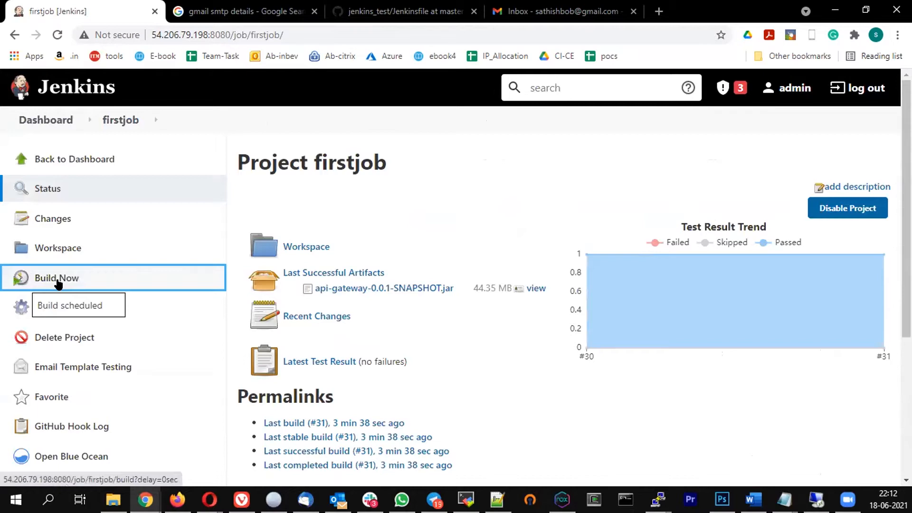
View build #32's console output and check the email recipient line
scroll(64, 285, "down", 5)
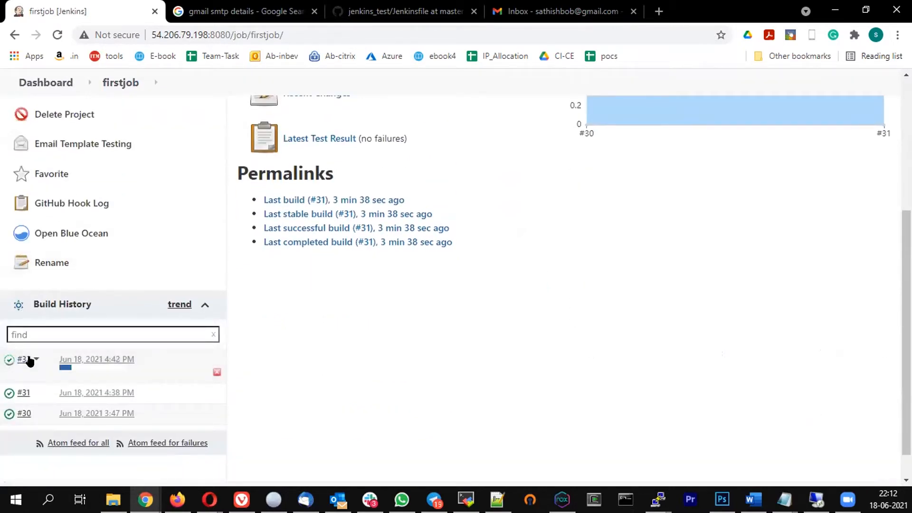
left_click(35, 359)
left_click(47, 409)
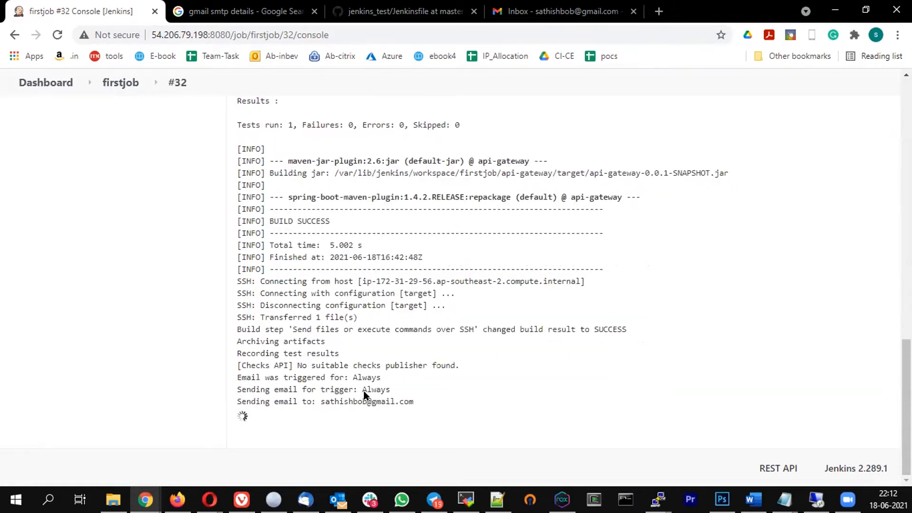
left_click_drag(335, 401, 452, 396)
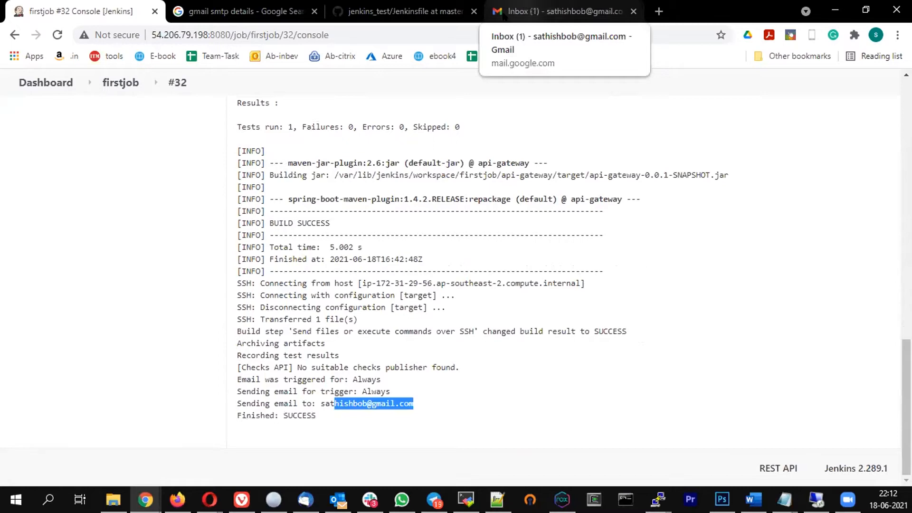
Open the 'firstjob - Build # 32 - Successful!' email and review its subject and summary
left_click(528, 9)
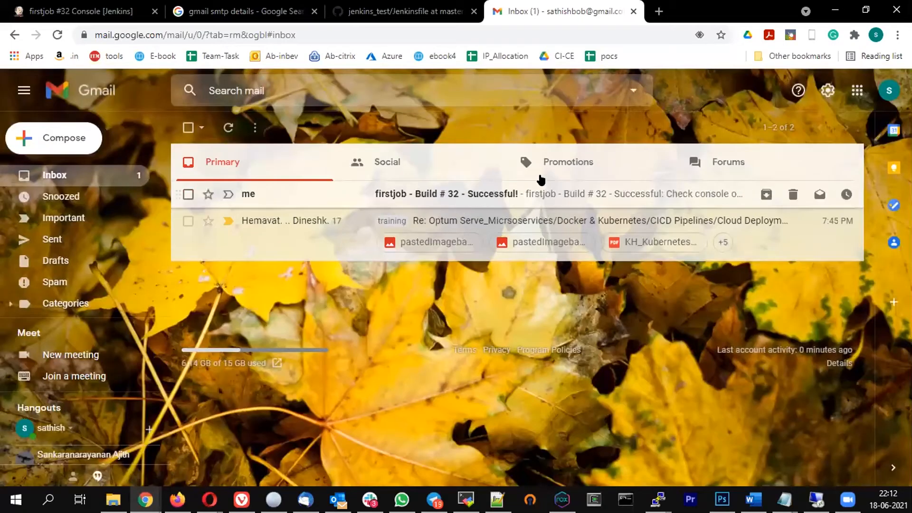
left_click(528, 194)
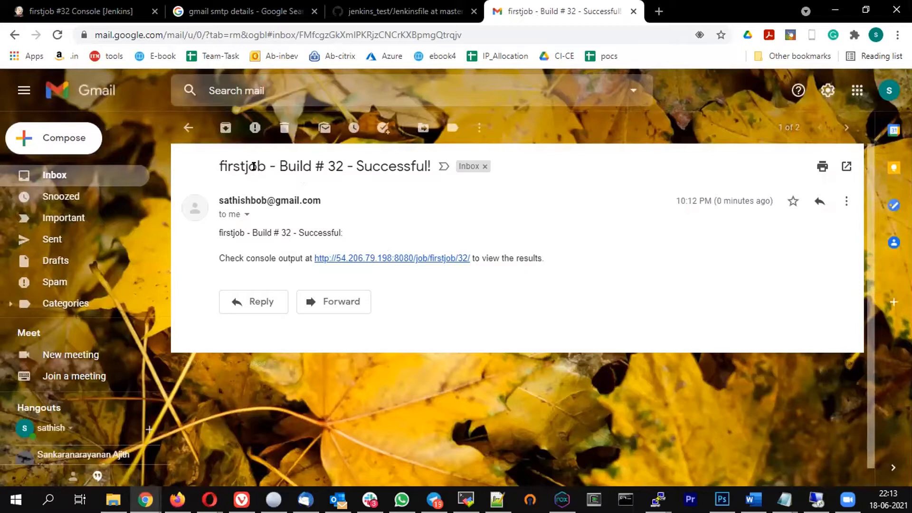
left_click_drag(240, 166, 339, 169)
left_click(290, 165)
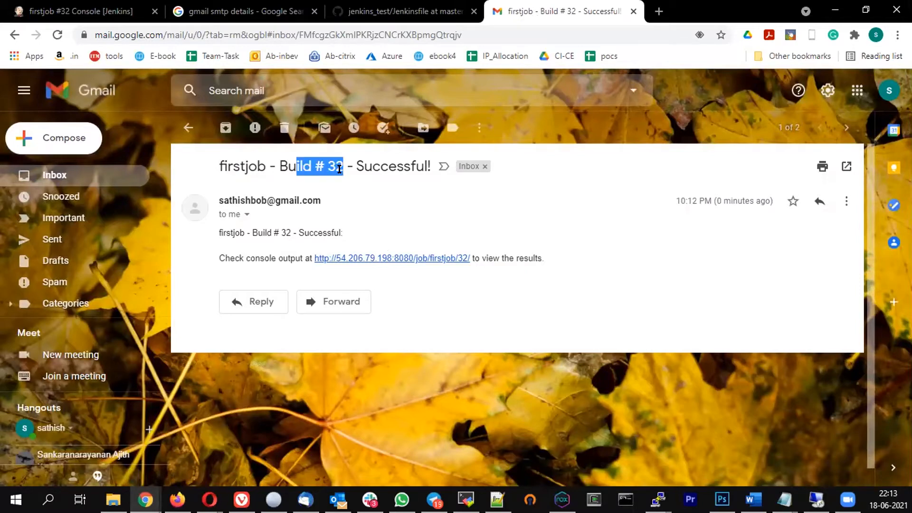
double_click(384, 165)
left_click_drag(230, 229, 330, 232)
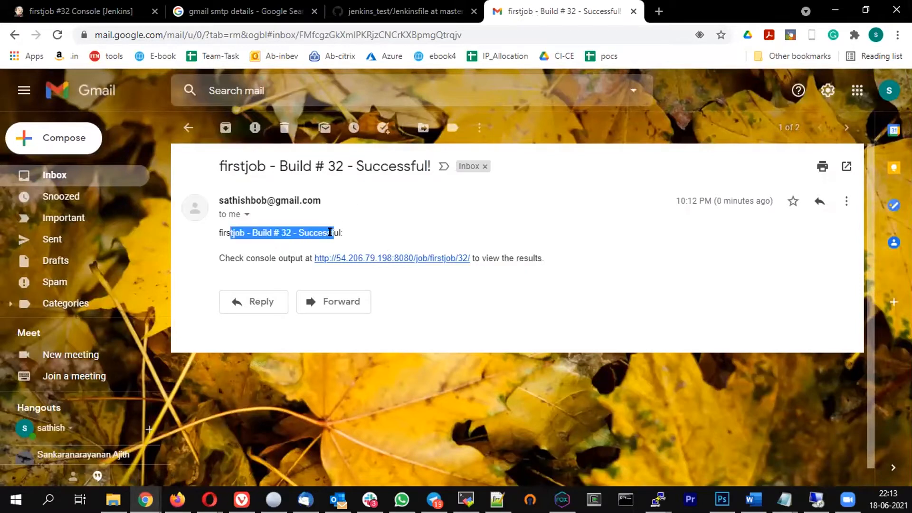
Open the email's build link in a new tab, close it, and return to the console output
right_click(398, 261)
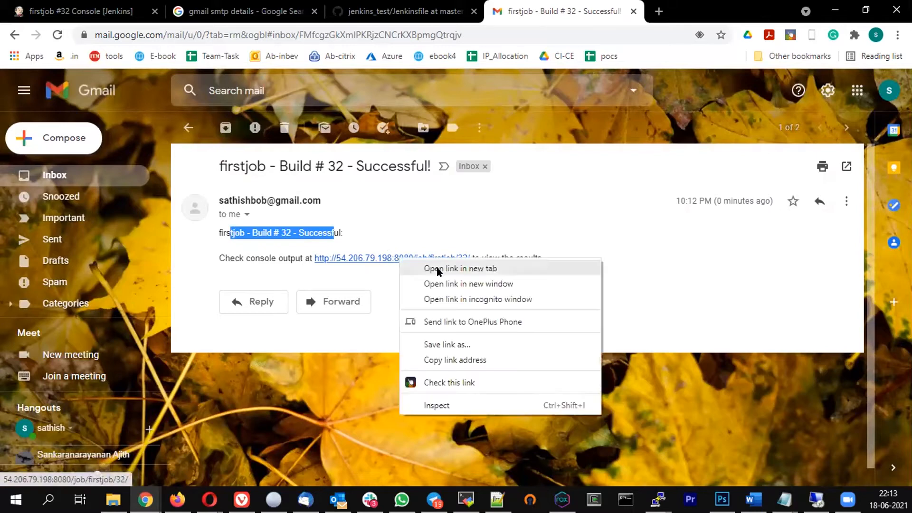
left_click(438, 270)
key("ctrl+Tab")
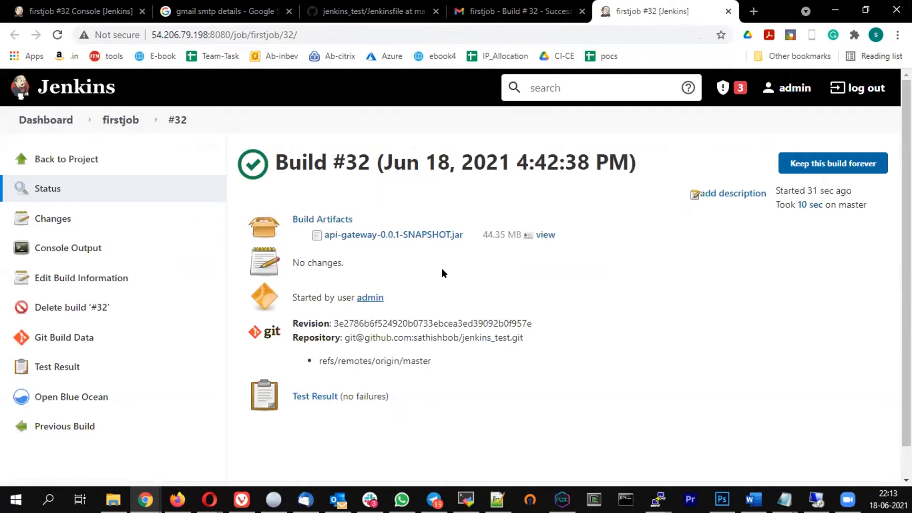
left_click(728, 11)
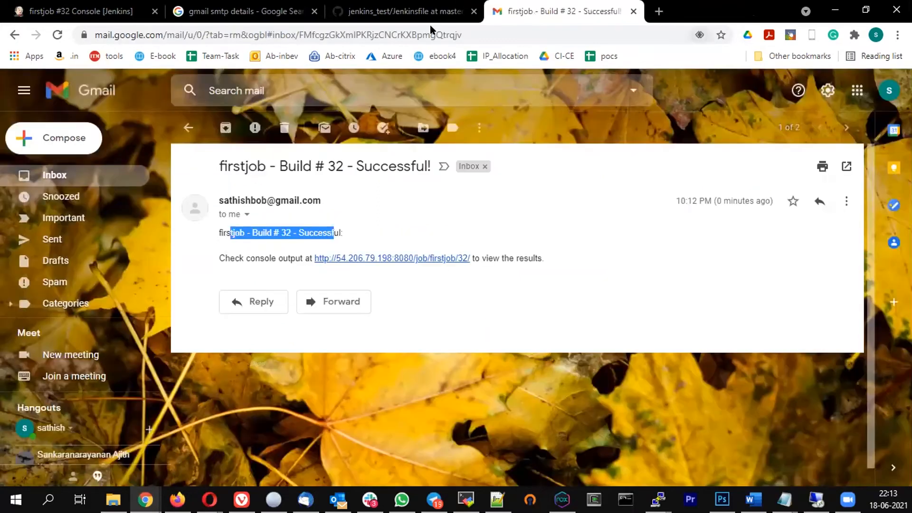
key("ctrl+Tab")
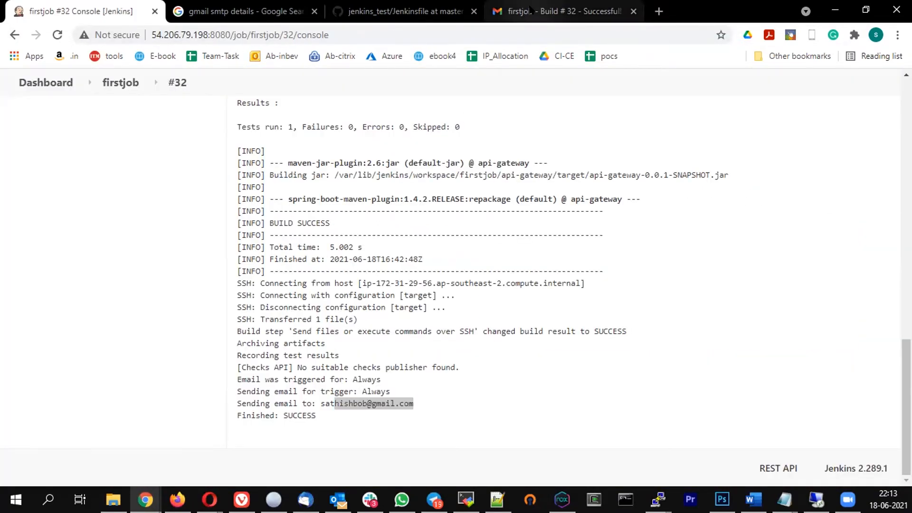
left_click(532, 10)
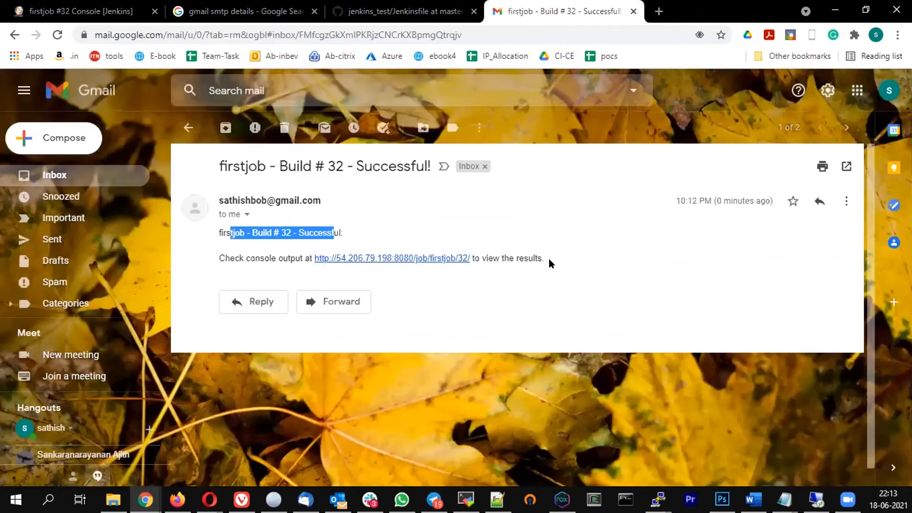
left_click_drag(549, 258, 408, 202)
left_click(670, 311)
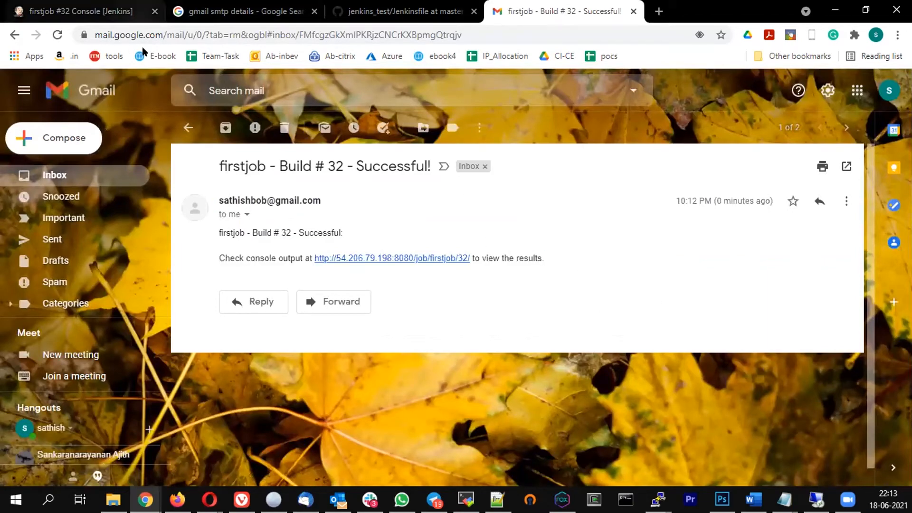
left_click(78, 11)
Navigate from the console output to the Manage Jenkins page via the dashboard
scroll(385, 264, "up", 1)
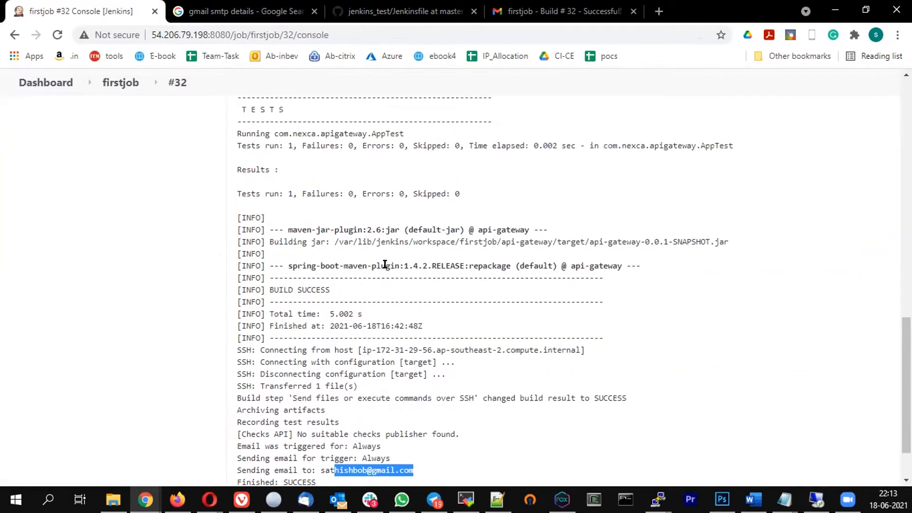
left_click(46, 82)
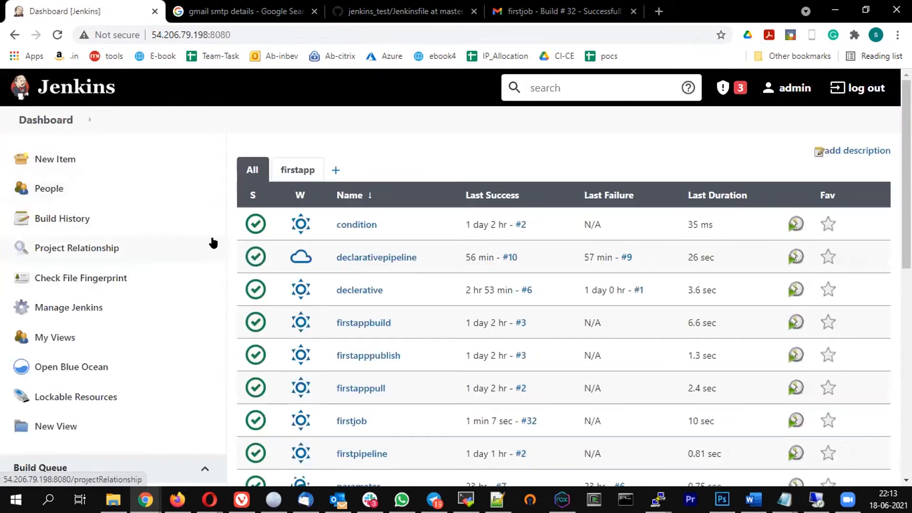
scroll(209, 243, "down", 1)
left_click(71, 242)
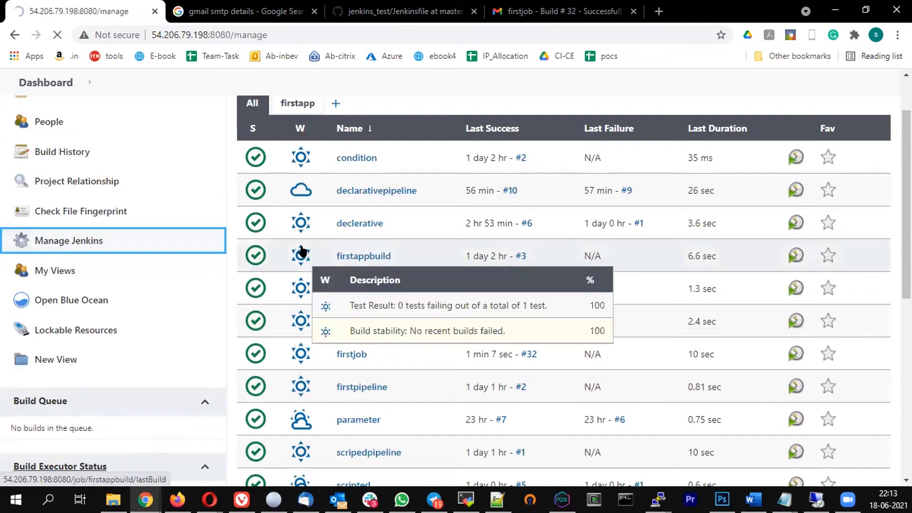
scroll(434, 266, "down", 15)
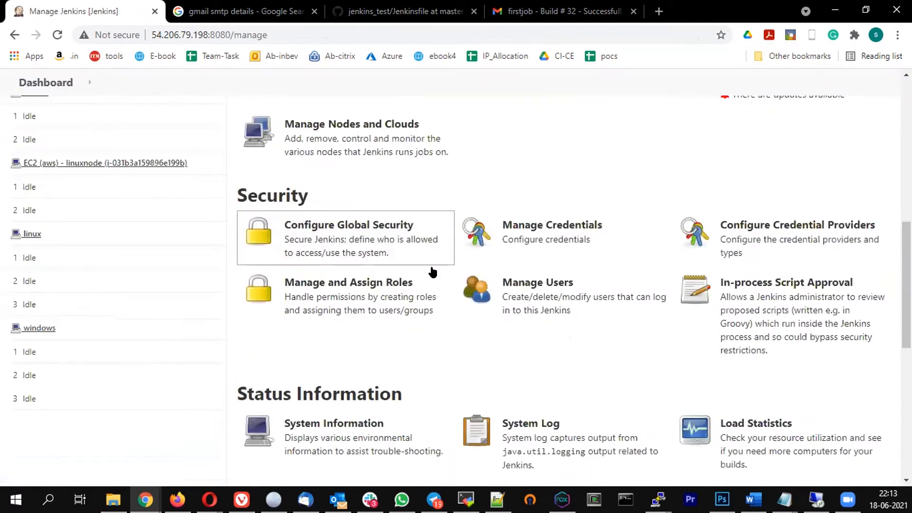
scroll(387, 261, "up", 8)
Glance at Configure Global Security's Role-Based Strategy, then return to Manage Jenkins
left_click(321, 214)
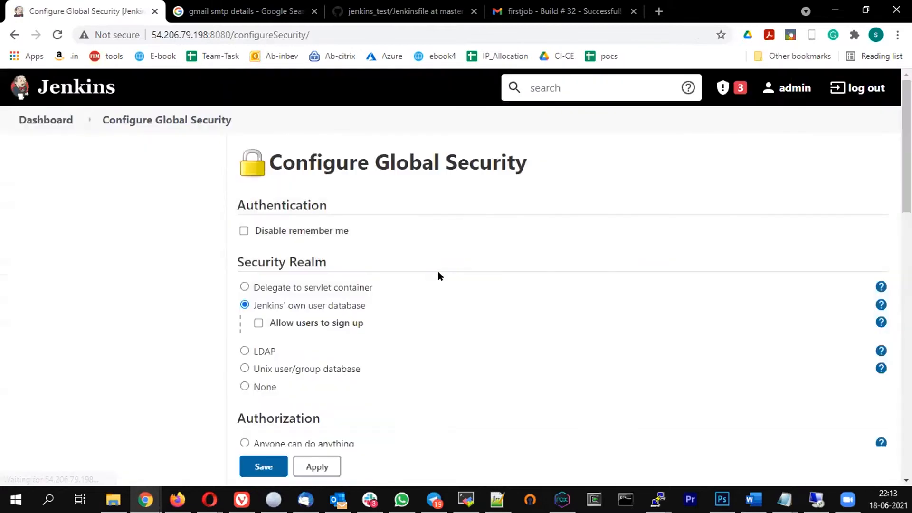
scroll(435, 271, "down", 15)
scroll(429, 273, "up", 5)
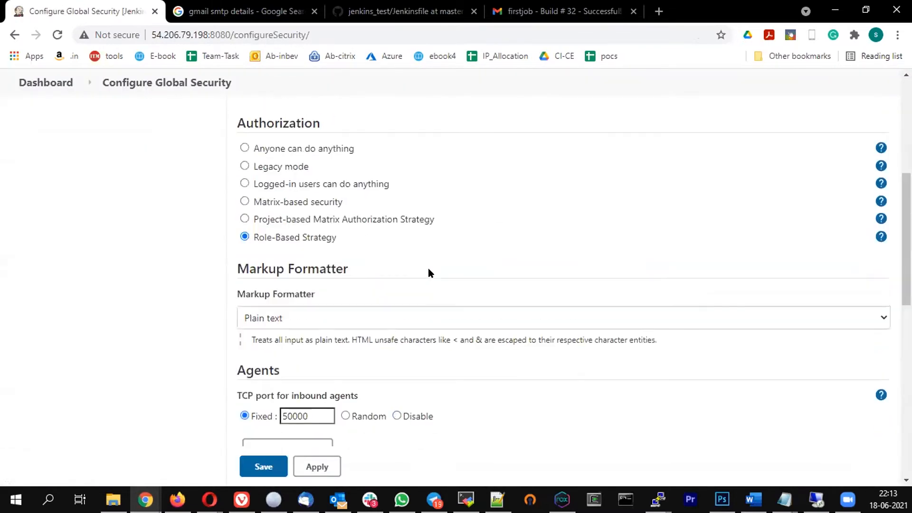
left_click(51, 86)
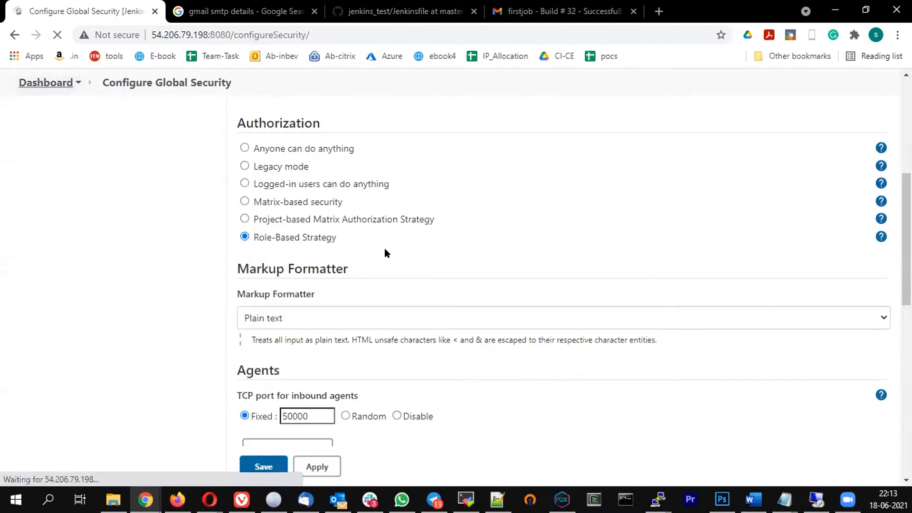
left_click(51, 309)
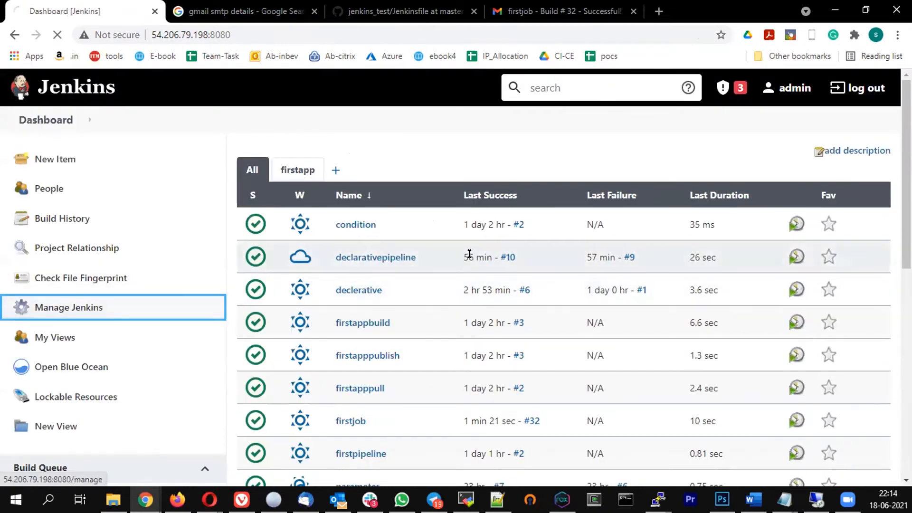
scroll(365, 285, "down", 5)
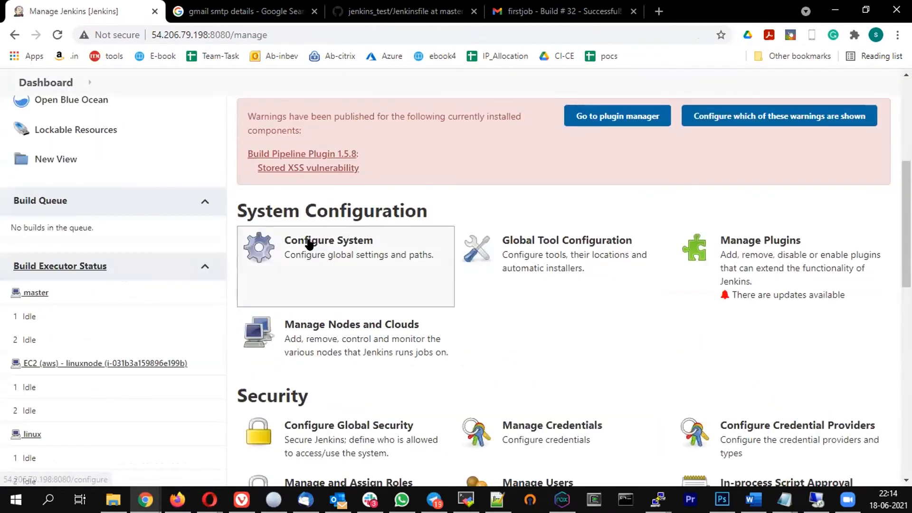
left_click(365, 272)
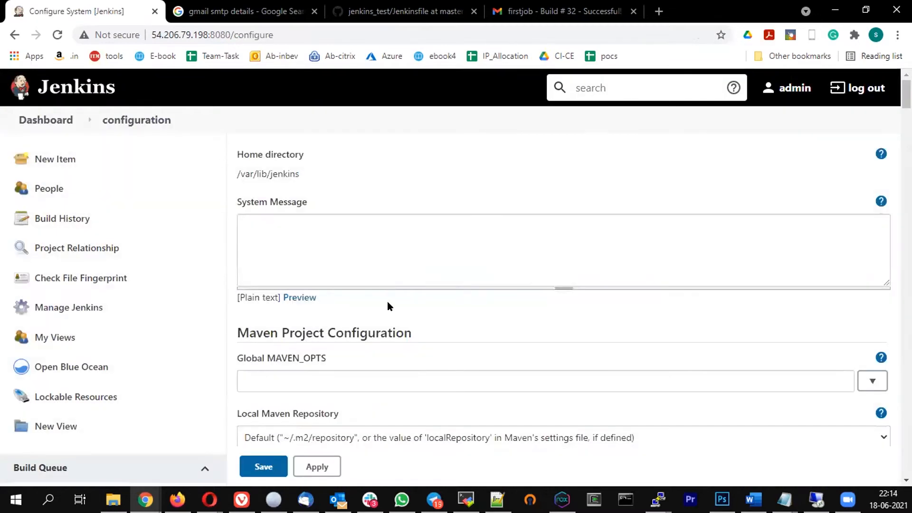
scroll(388, 302, "down", 20)
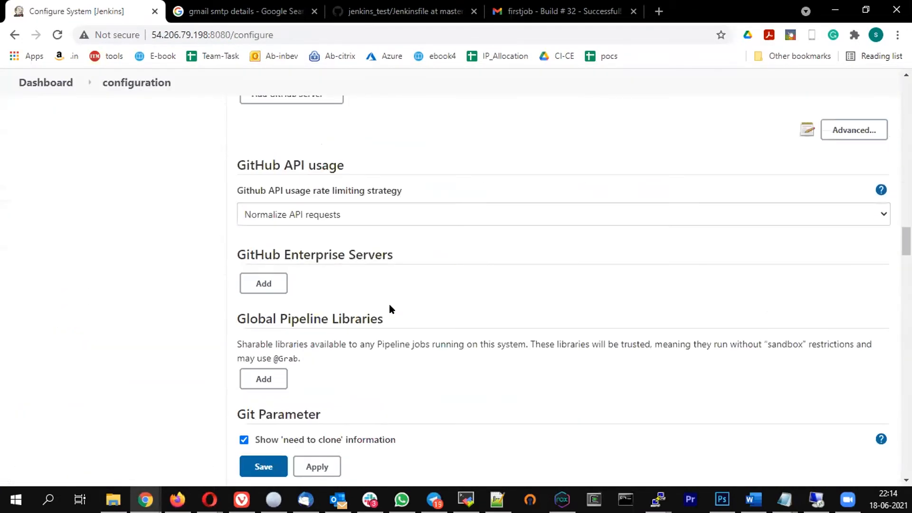
scroll(389, 306, "down", 20)
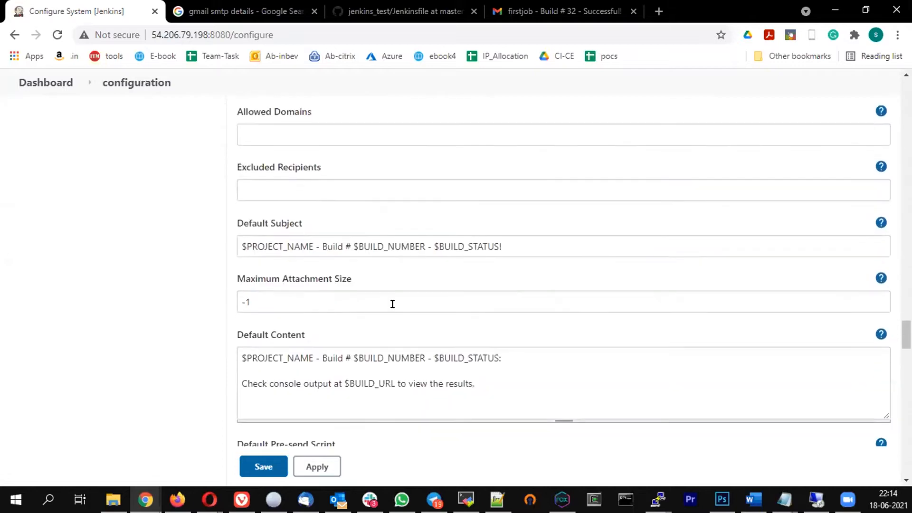
scroll(344, 285, "up", 10)
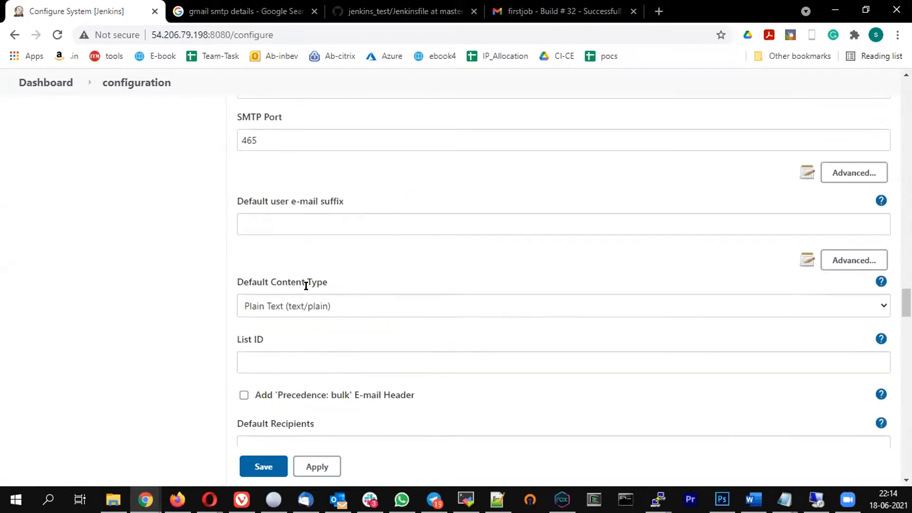
scroll(306, 286, "up", 4)
left_click_drag(263, 229, 403, 227)
scroll(380, 261, "down", 1)
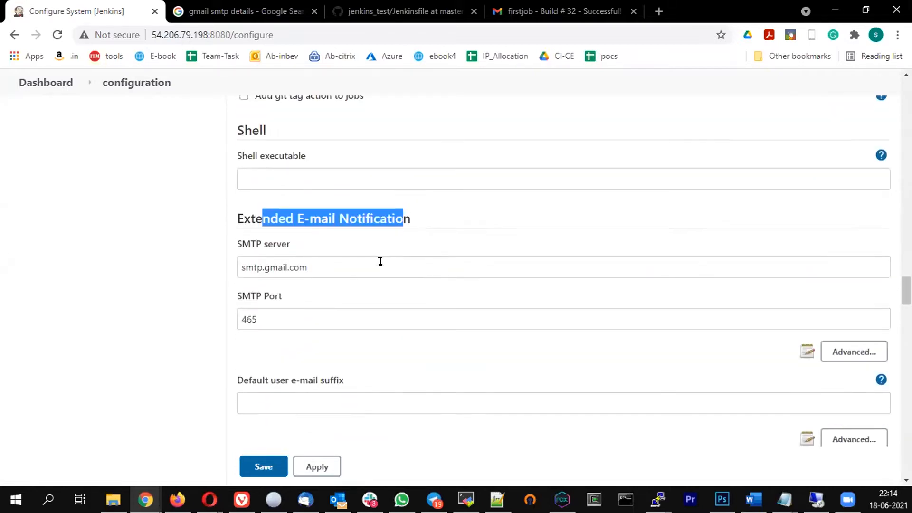
scroll(380, 261, "down", 10)
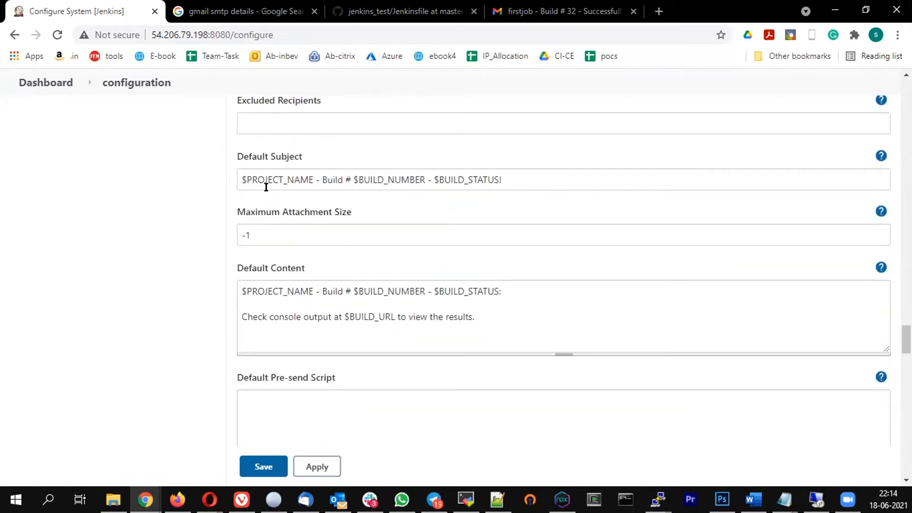
left_click_drag(267, 187, 425, 178)
left_click(504, 180)
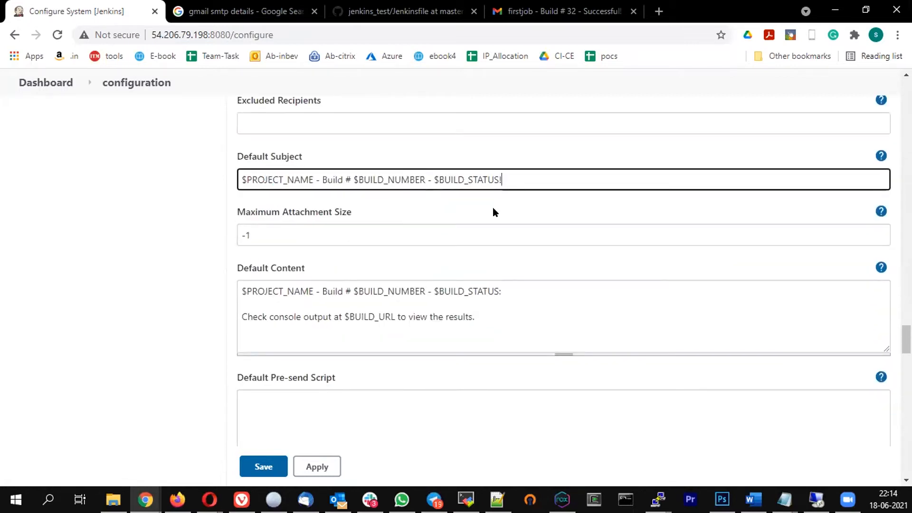
left_click(252, 294)
left_click(377, 317)
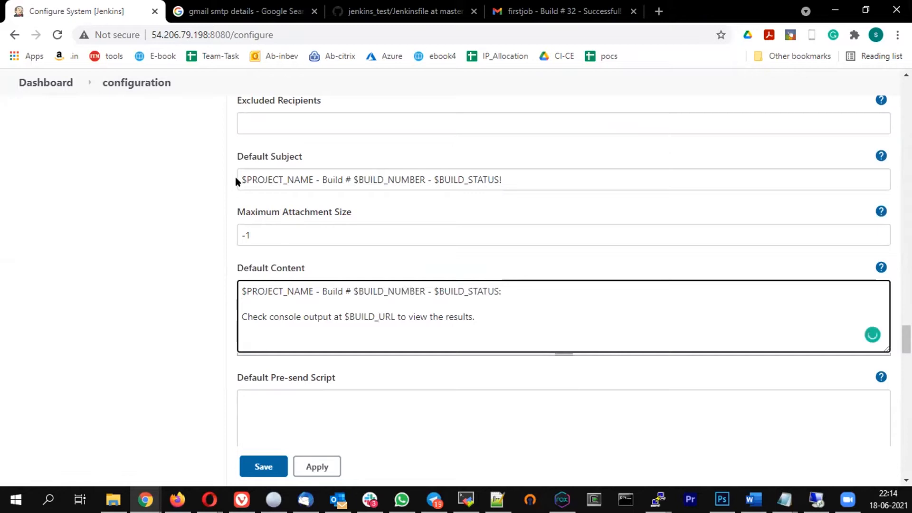
left_click_drag(240, 171, 310, 171)
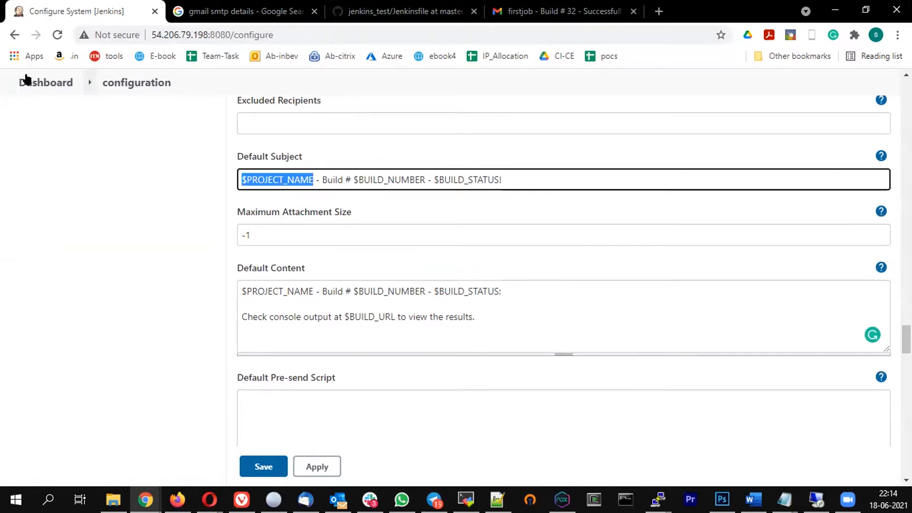
Open the dashboard in a new tab and go to the firstjob project
right_click(39, 84)
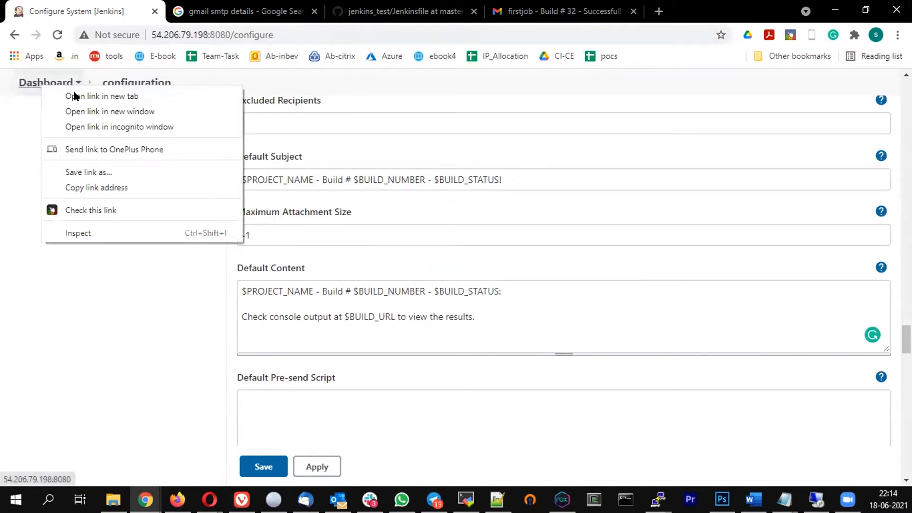
left_click(109, 94)
key("ctrl+Tab")
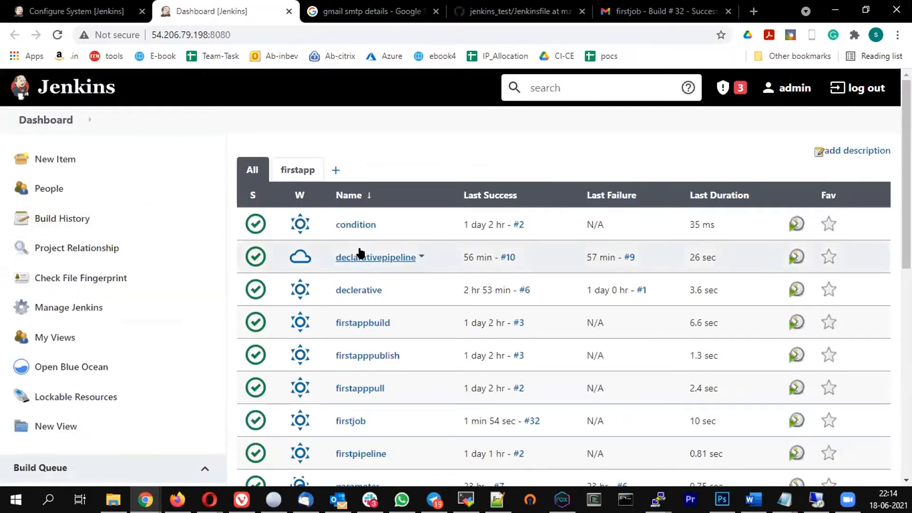
scroll(401, 308, "down", 4)
left_click(351, 220)
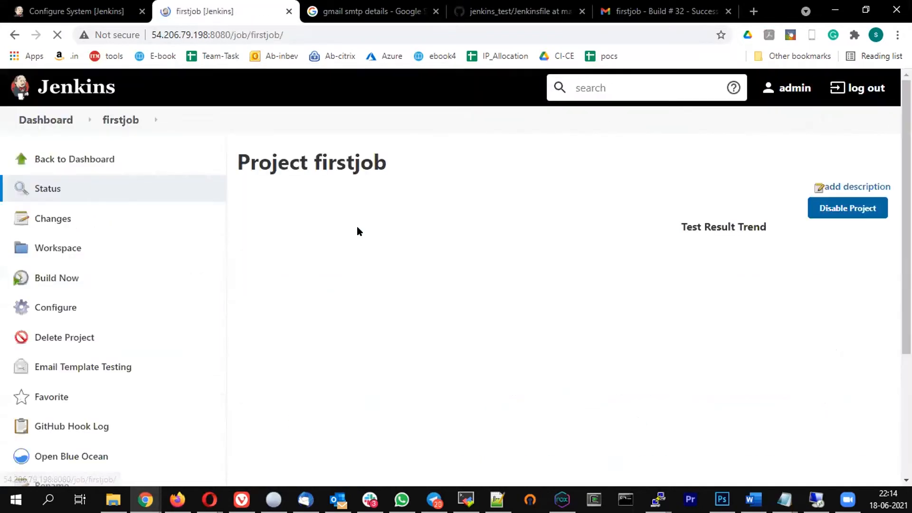
scroll(186, 256, "down", 5)
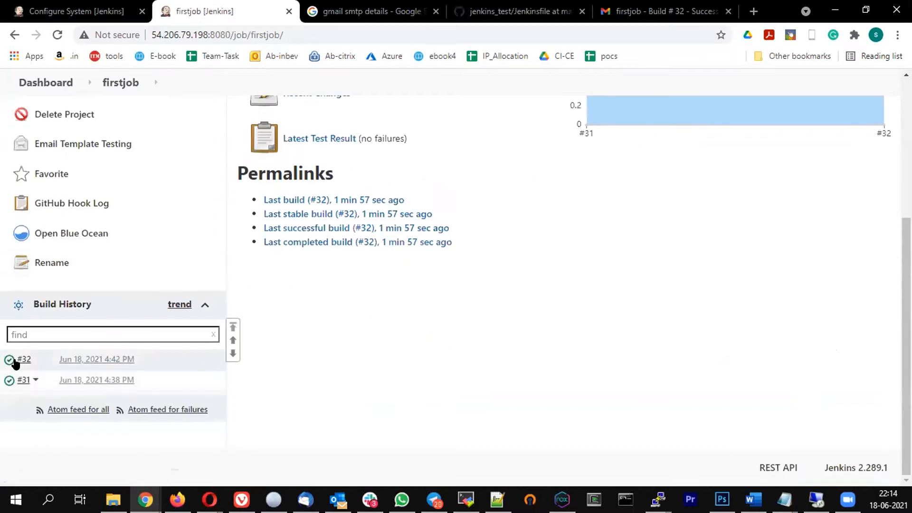
Compare the email's subject and body with the Default Subject and $BUILD_URL content templates
left_click(645, 7)
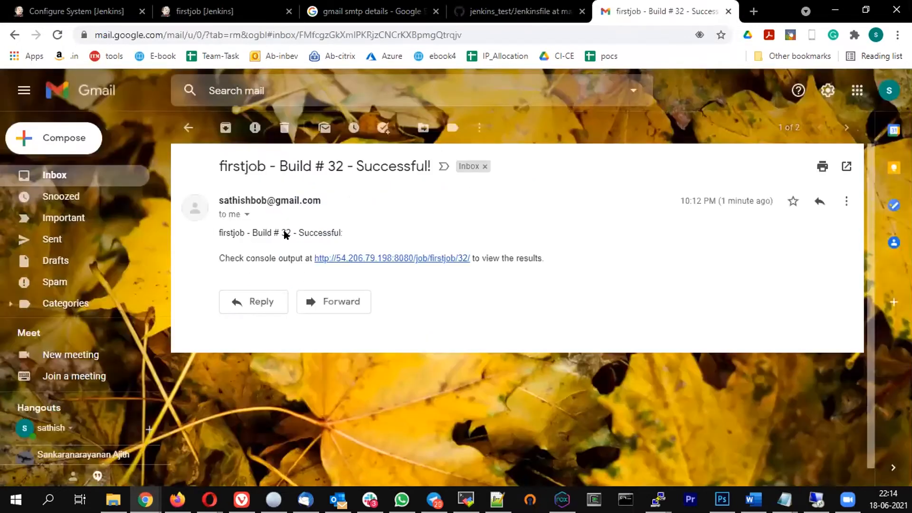
double_click(243, 157)
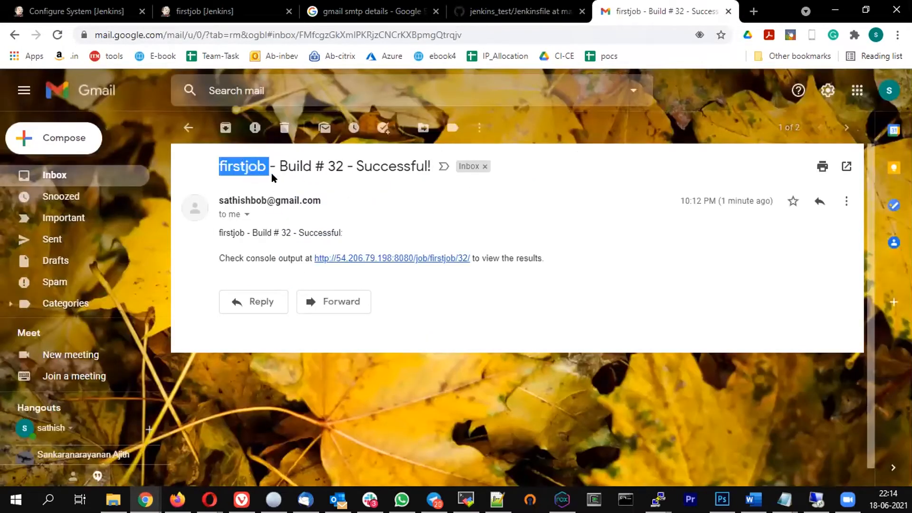
double_click(392, 166)
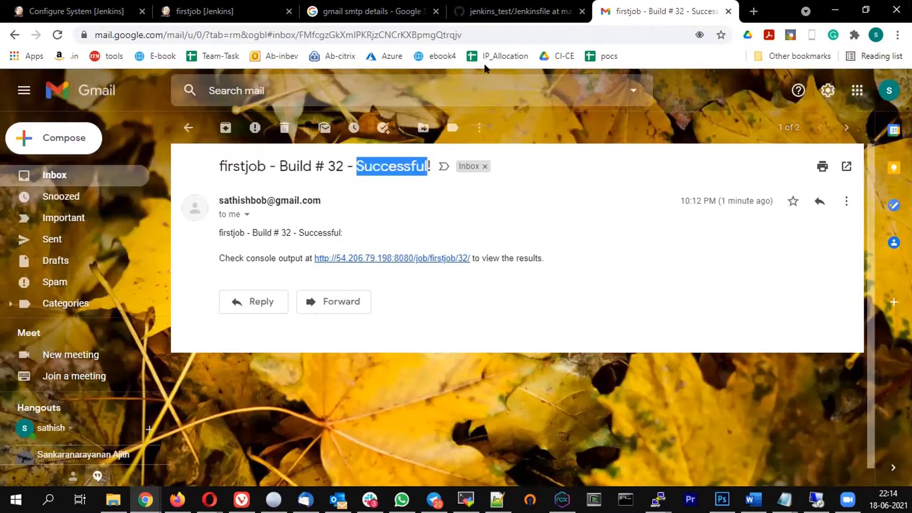
left_click(95, 11)
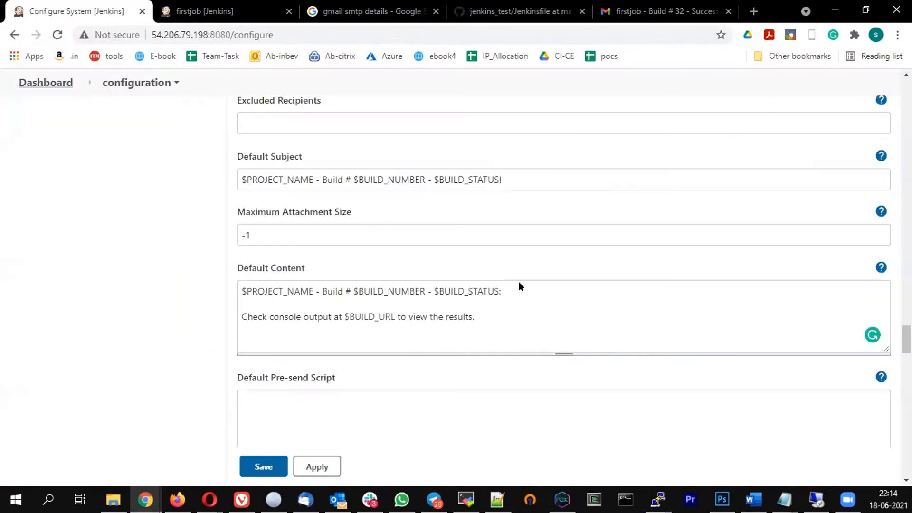
left_click(251, 178)
left_click(376, 181)
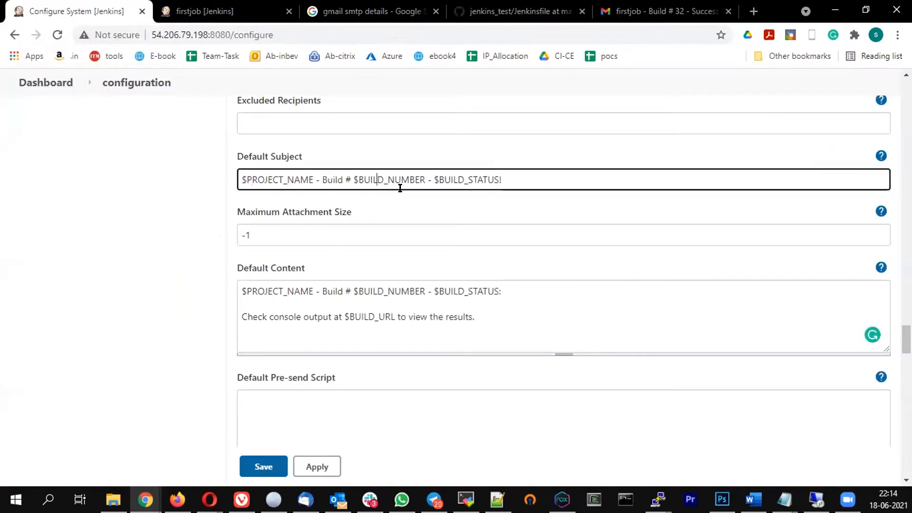
double_click(358, 316)
left_click(646, 13)
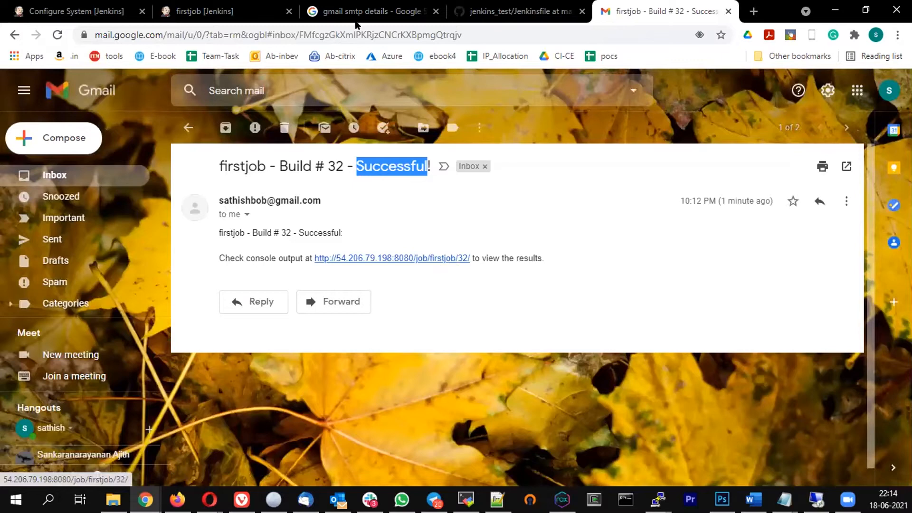
left_click(72, 12)
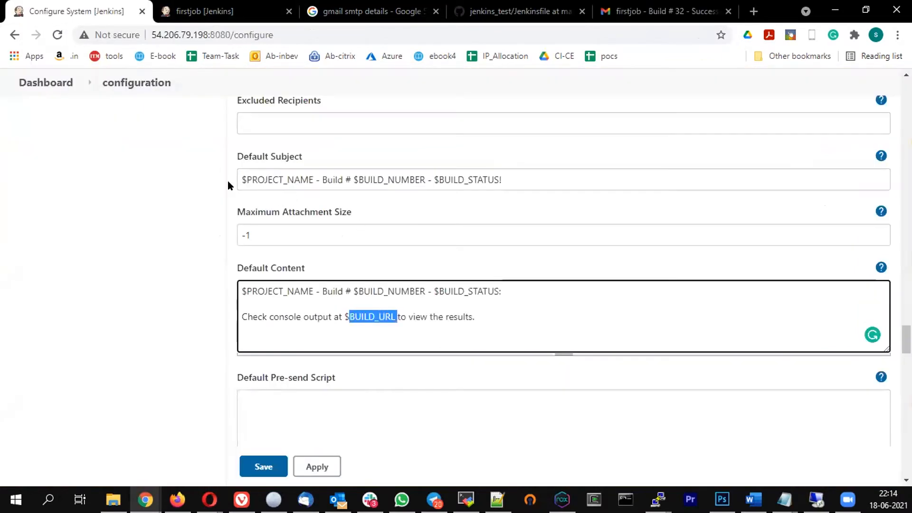
Prefix Default Subject with 'Jenkins Training -', append 'Thanks & Regards, Jenkins team' to content, and save
left_click(239, 179)
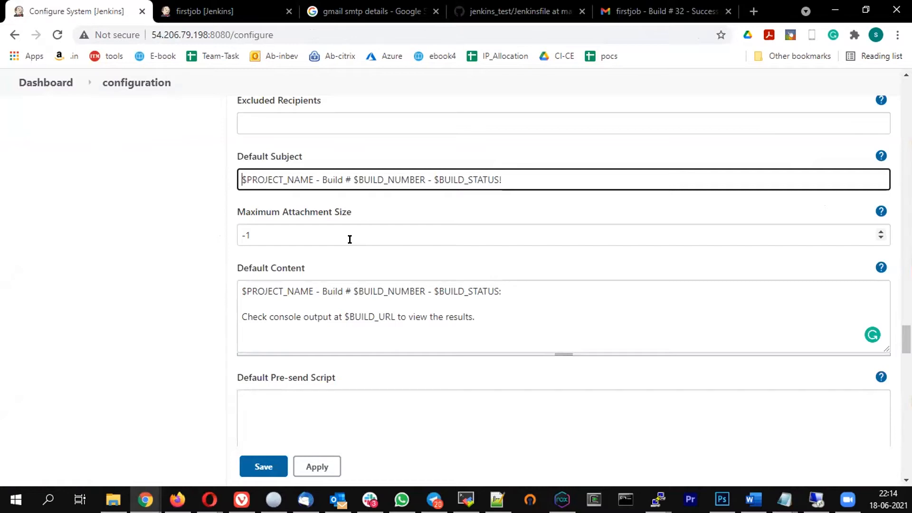
type("Jenkins ")
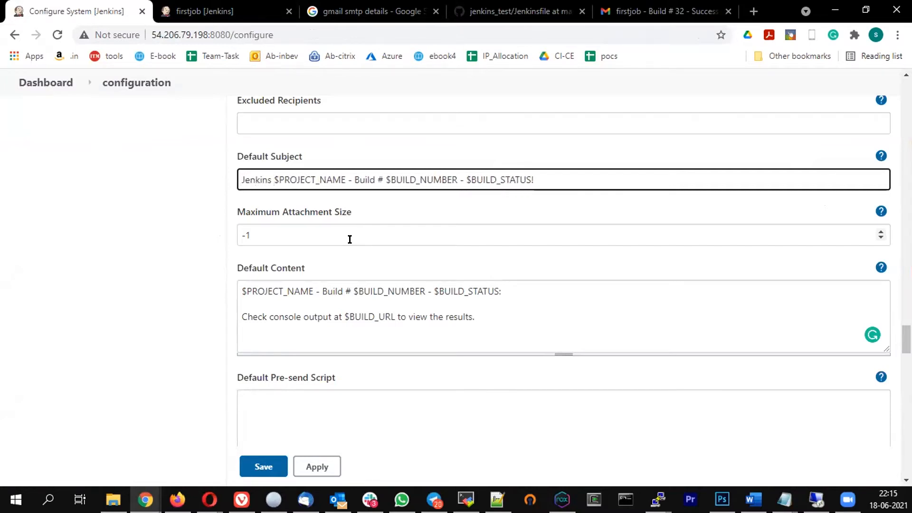
type("Training")
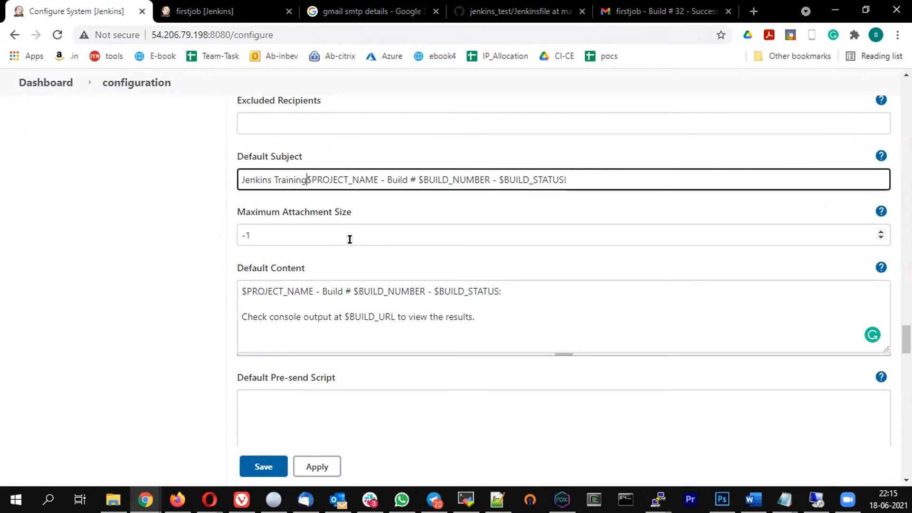
type(" -")
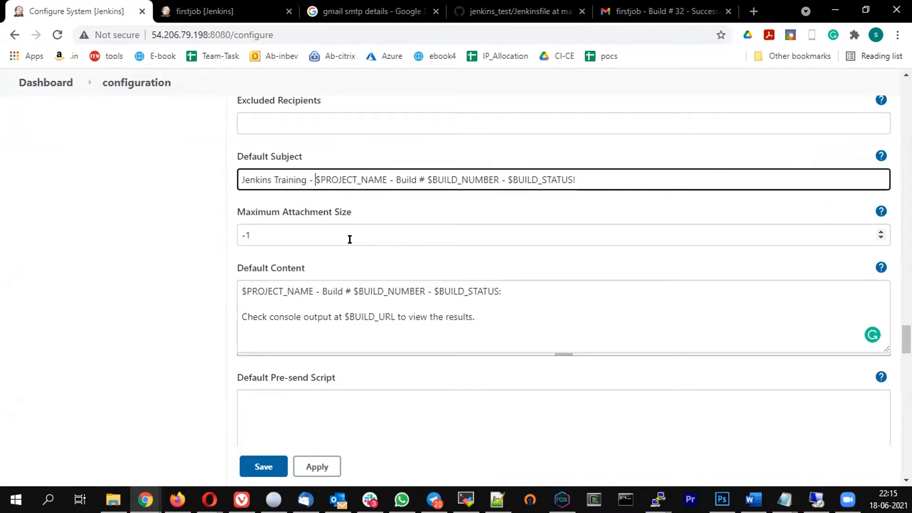
left_click(294, 317)
left_click(477, 311)
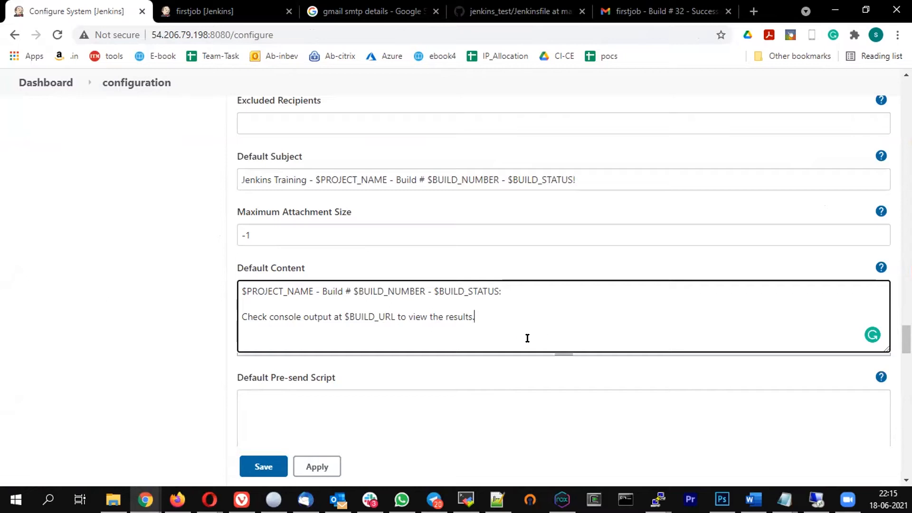
key("Return")
type("Thak")
type("nks $")
type(" Regards")
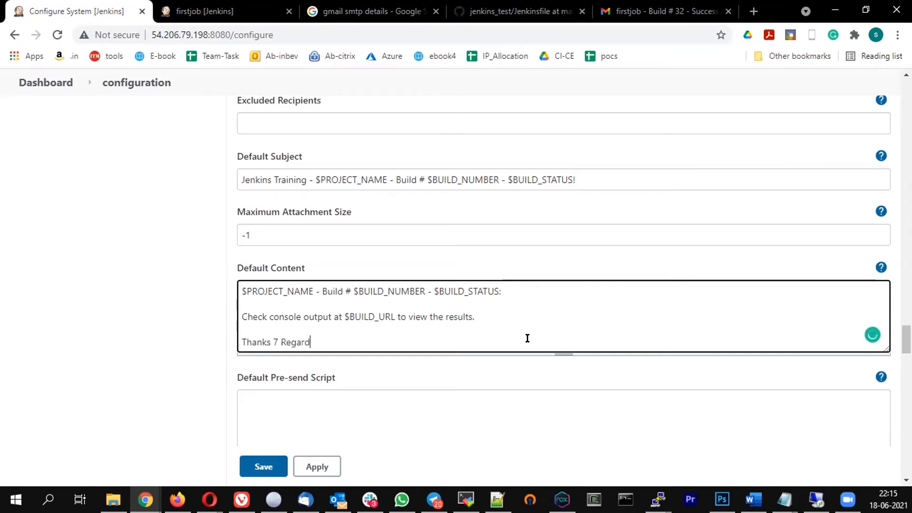
key("Return")
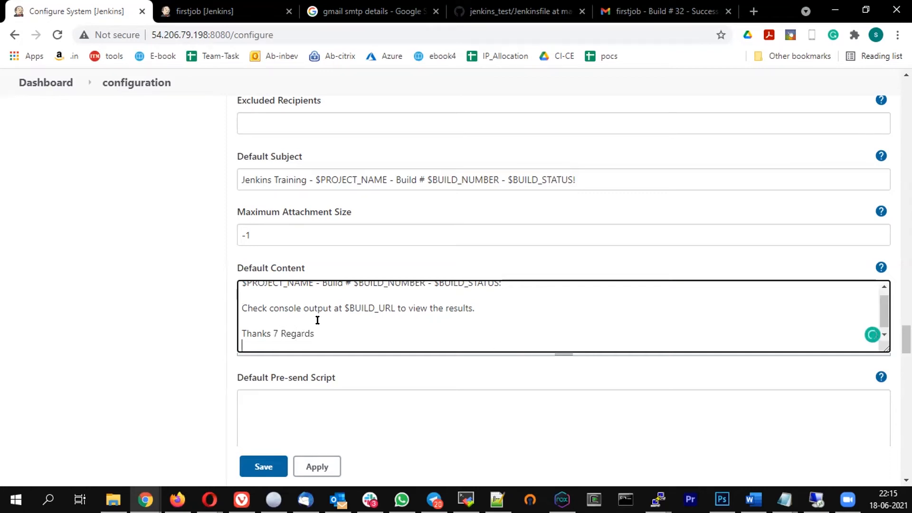
left_click(273, 333)
key("Delete")
key("Delete")
type("& Regards ")
type("Jenkins")
type(" team")
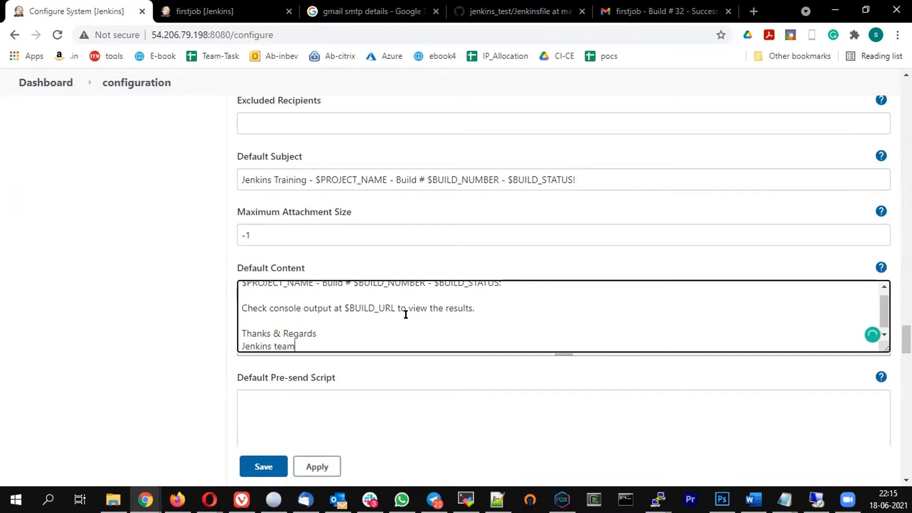
left_click(264, 466)
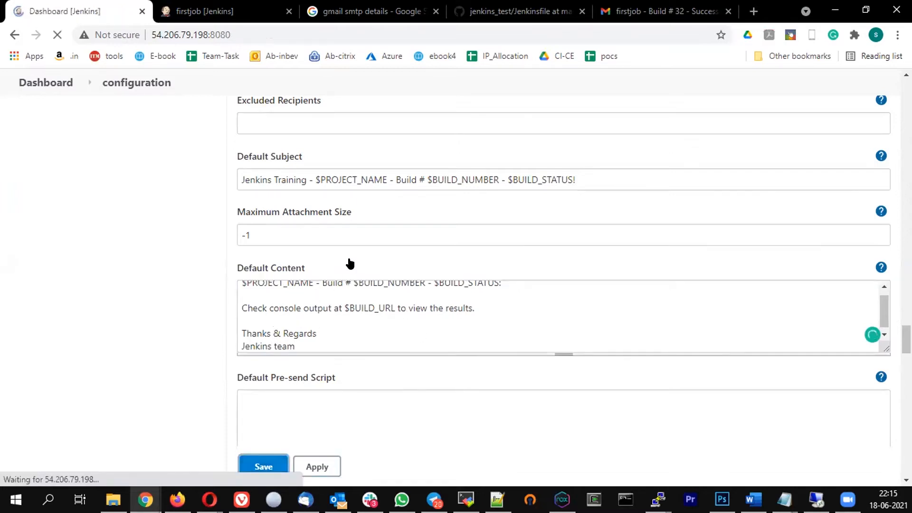
Open firstjob and trigger Build Now to schedule build #33
scroll(301, 259, "down", 3)
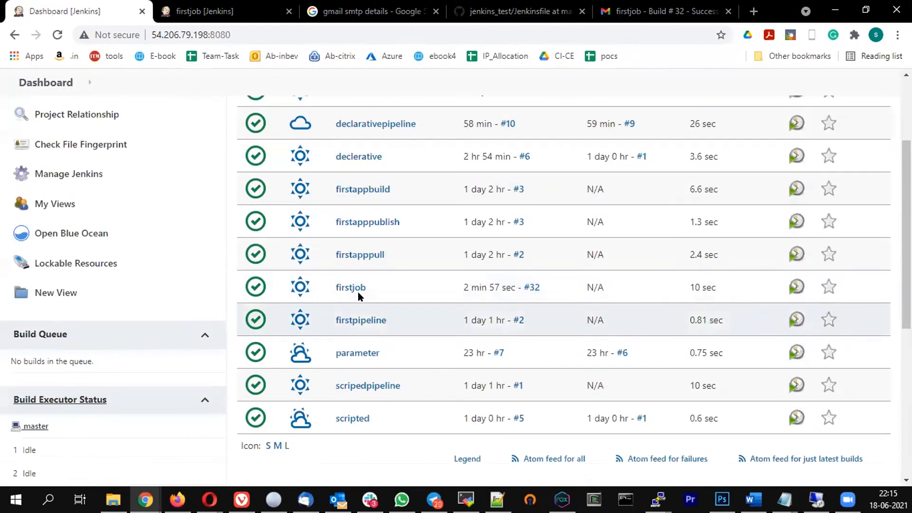
left_click(351, 287)
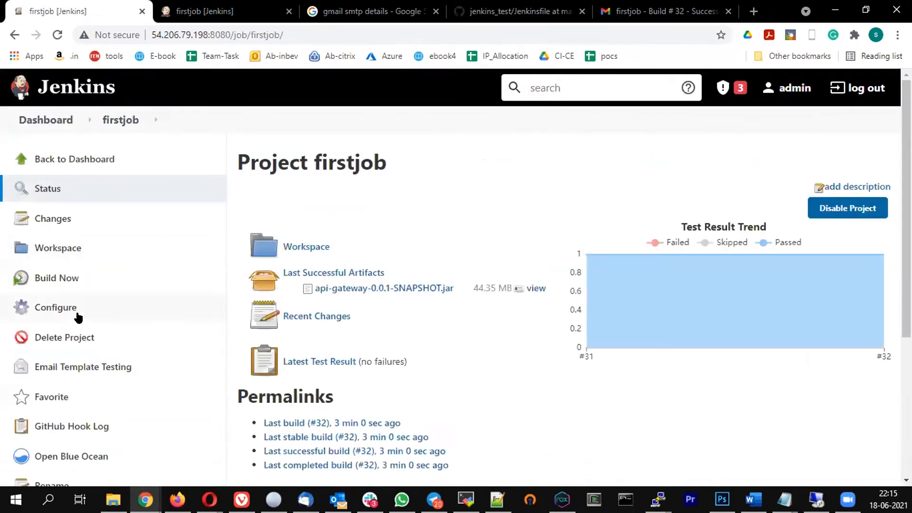
left_click(57, 283)
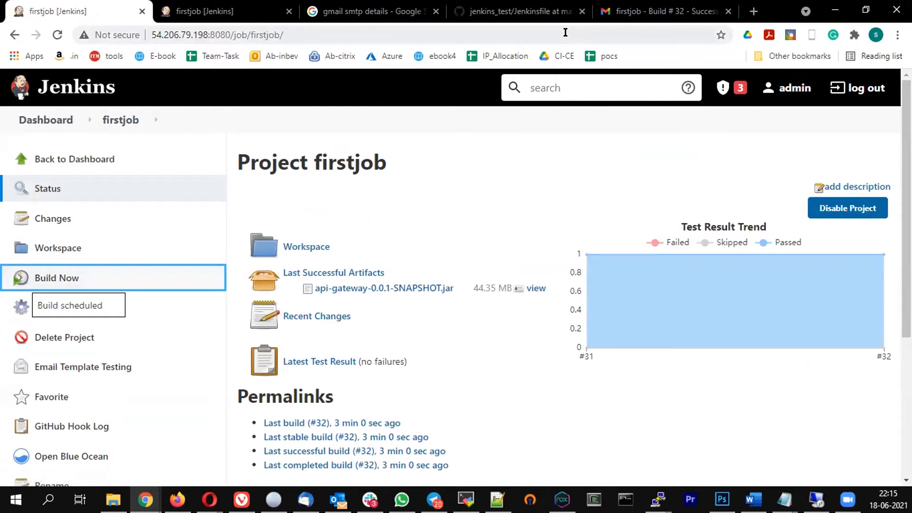
scroll(212, 241, "down", 5)
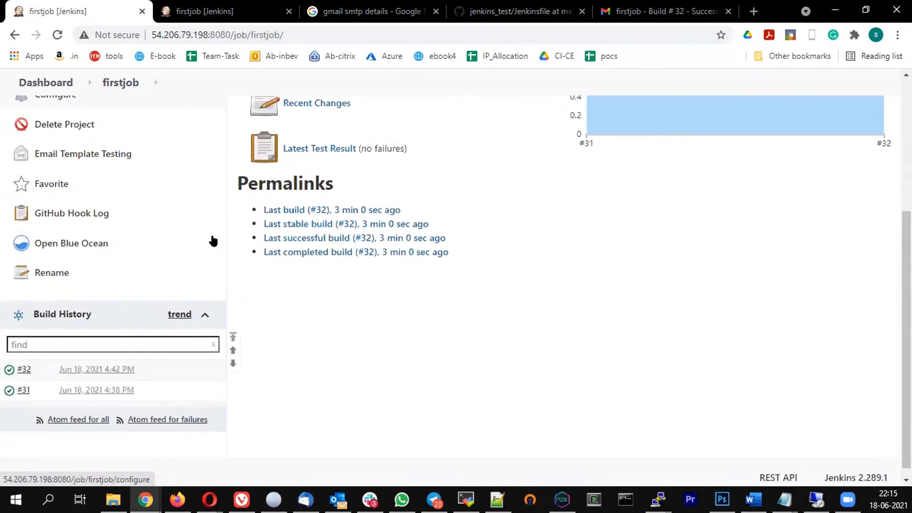
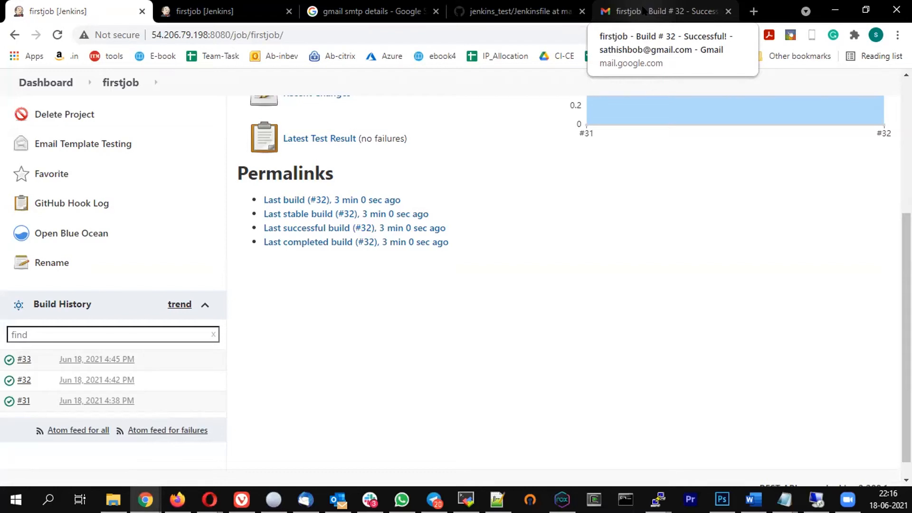
Check that the Build # 33 email's subject now carries the 'Jenkins Training' prefix
left_click(645, 10)
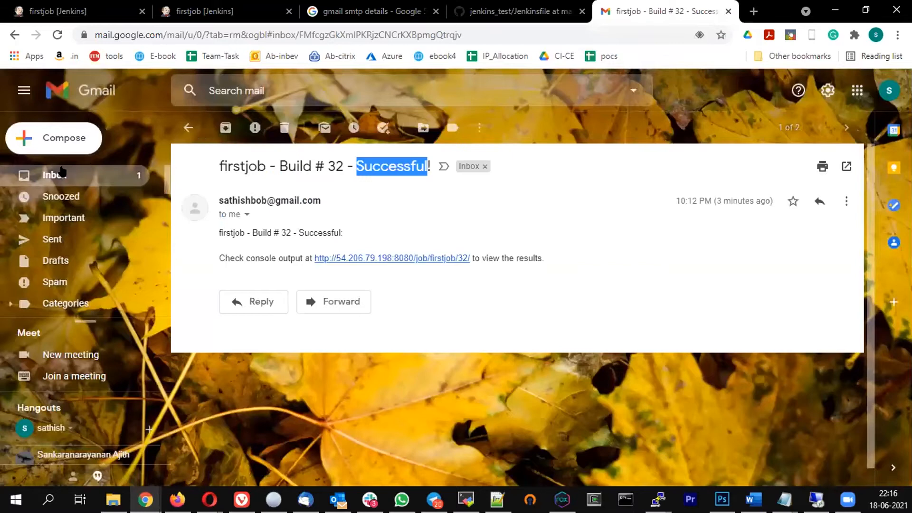
left_click(48, 176)
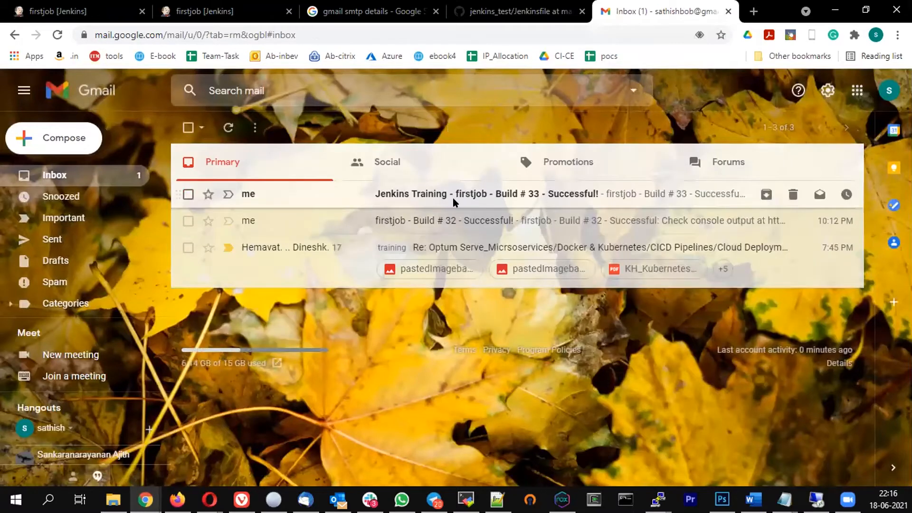
left_click(452, 198)
left_click_drag(218, 166, 329, 169)
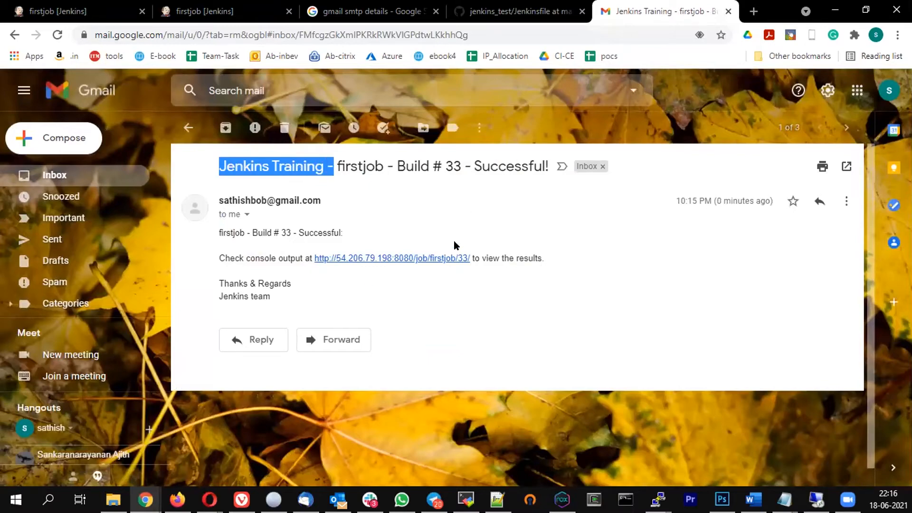
Open firstjob's configuration at Post-build Actions › Editable Email Notification
left_click(76, 10)
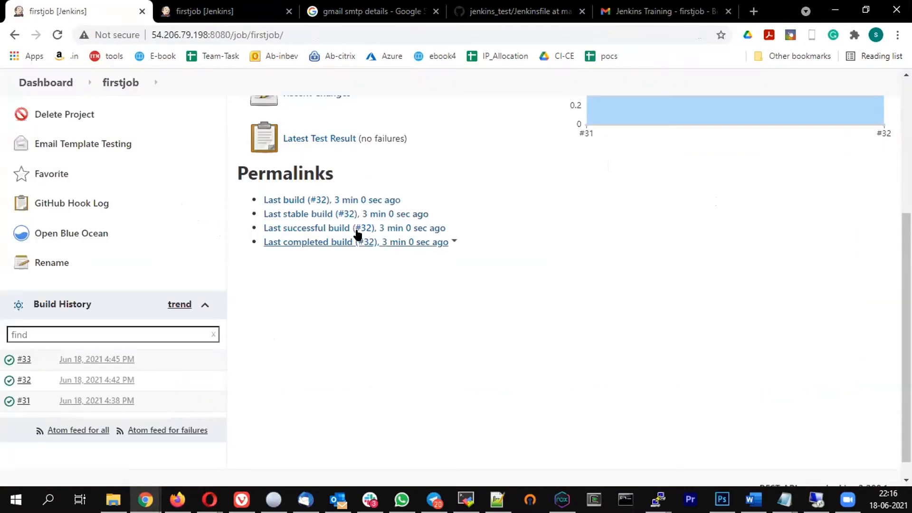
scroll(290, 246, "up", 5)
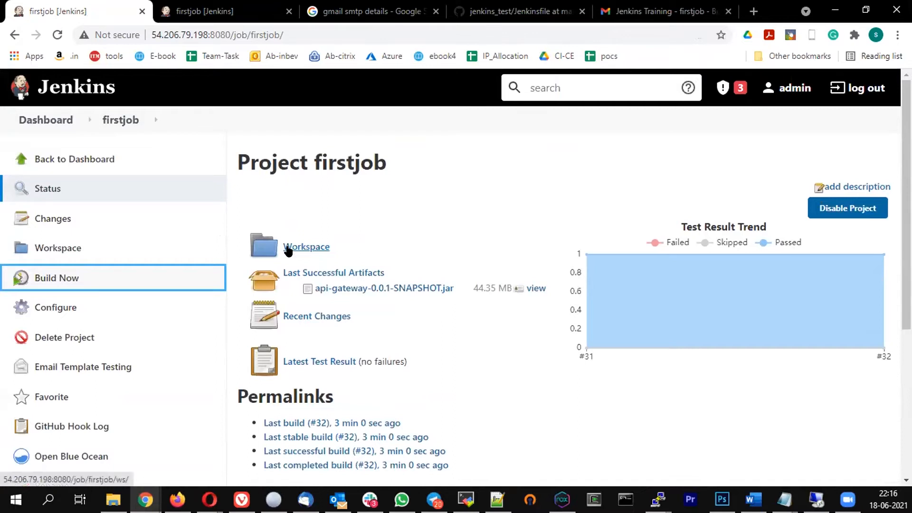
left_click(429, 186)
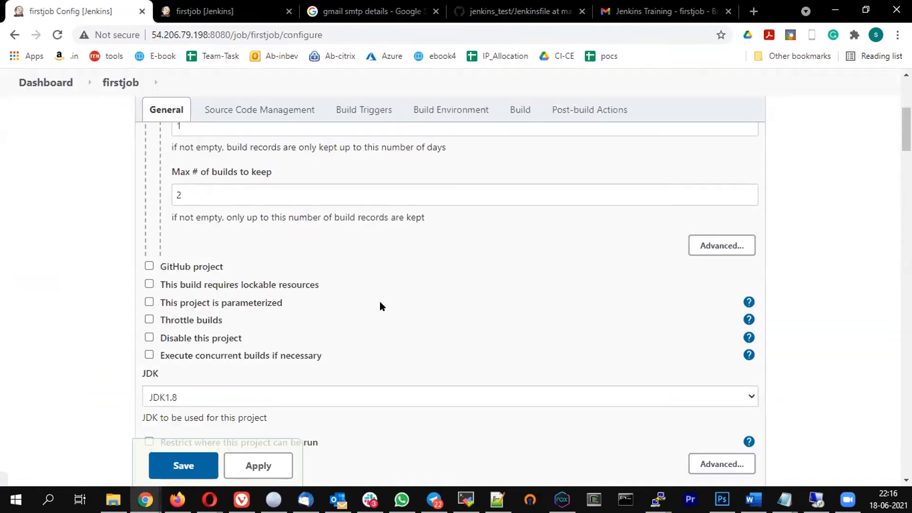
scroll(380, 304, "down", 5)
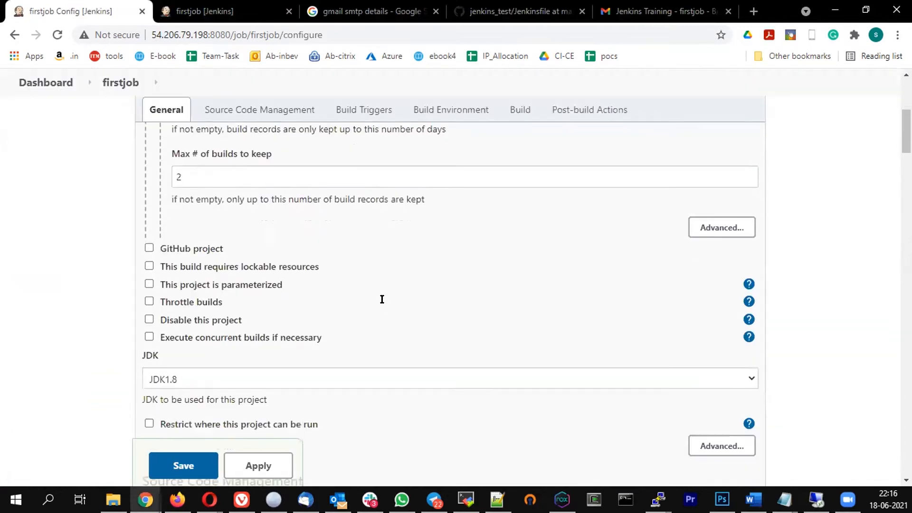
scroll(385, 309, "down", 20)
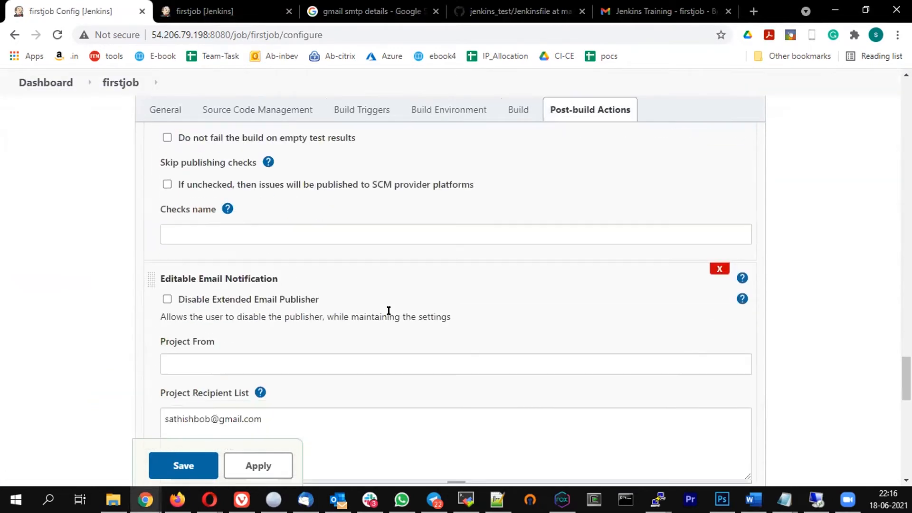
scroll(388, 311, "down", 10)
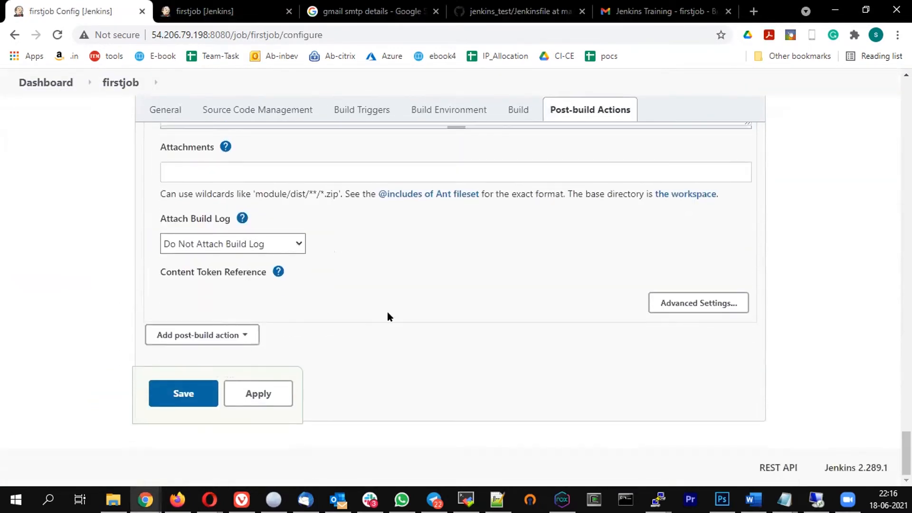
scroll(310, 285, "up", 10)
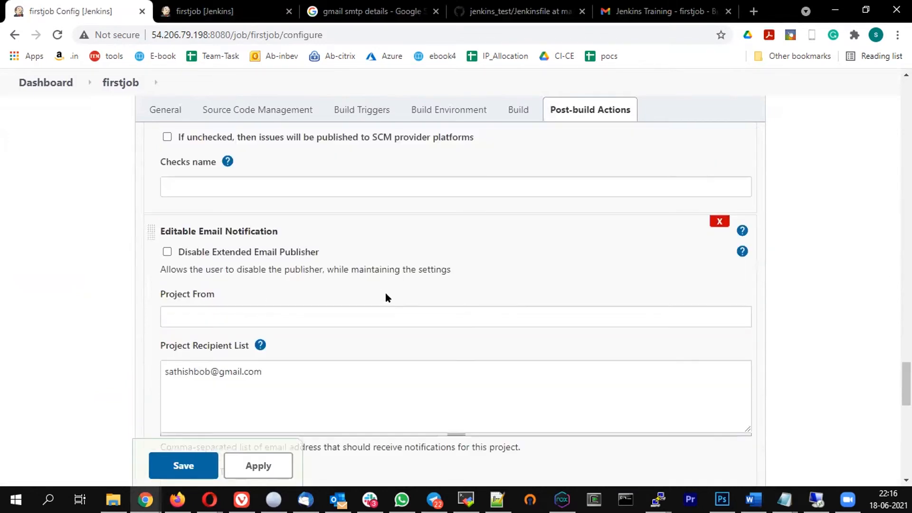
left_click(262, 295)
scroll(360, 316, "down", 4)
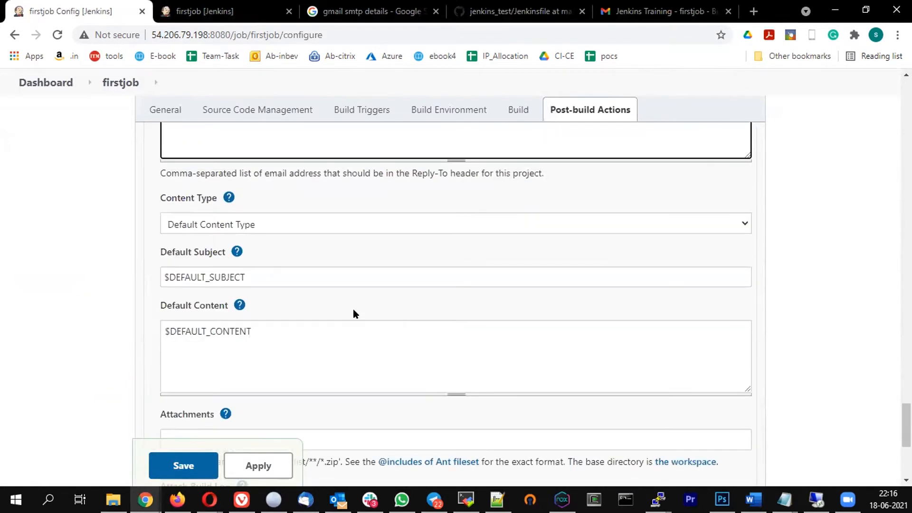
Inspect the $DEFAULT_SUBJECT and $DEFAULT_CONTENT fields and the Attachments field
left_click_drag(213, 275, 283, 271)
left_click(255, 273)
left_click_drag(175, 276, 245, 276)
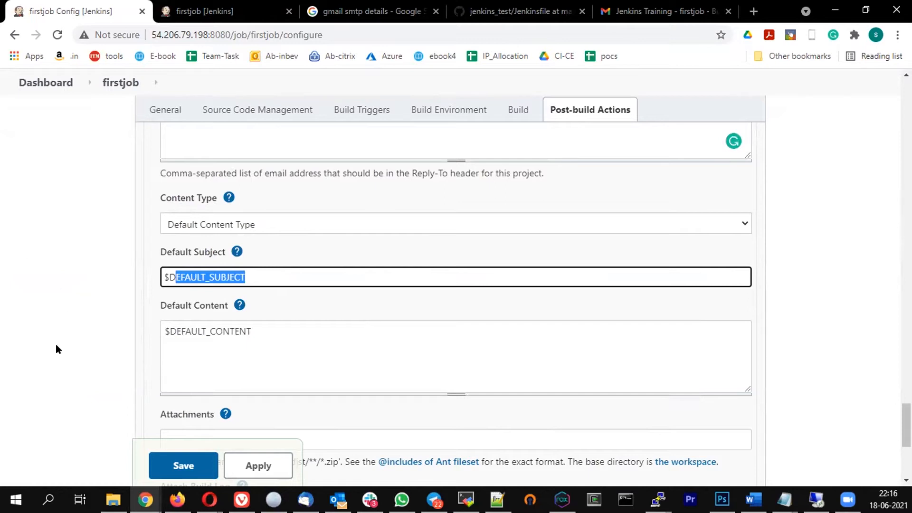
left_click(252, 272)
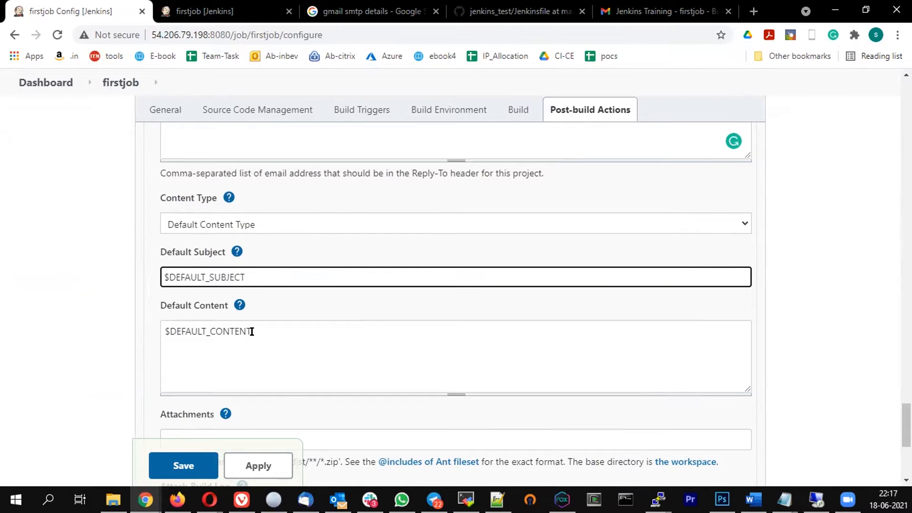
left_click_drag(254, 334, 59, 310)
left_click(230, 360)
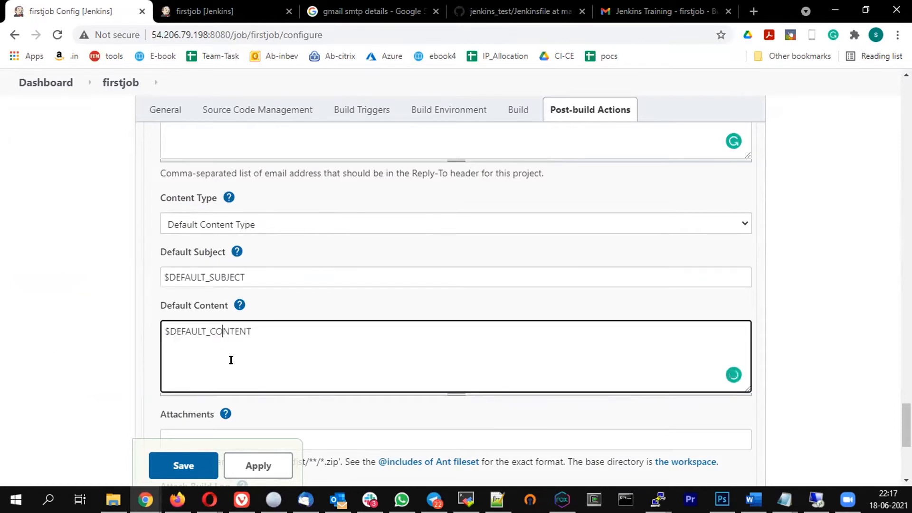
scroll(257, 338, "down", 3)
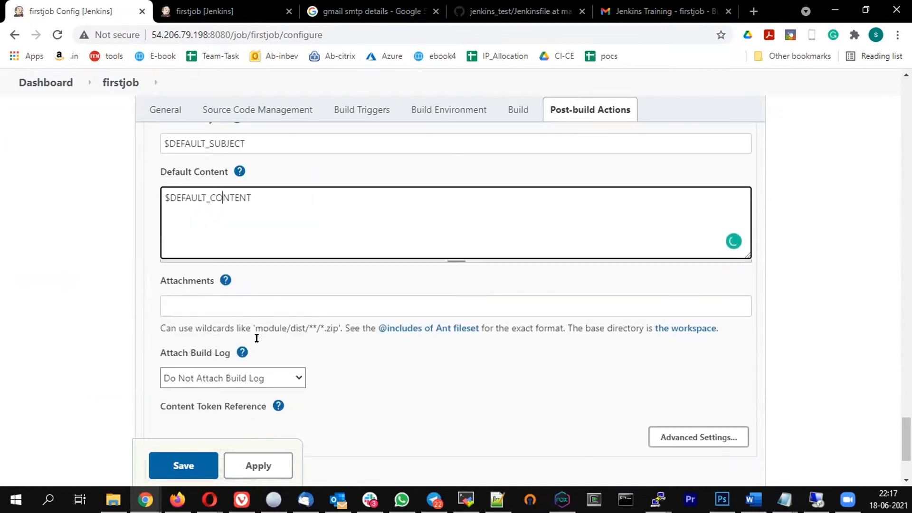
left_click(223, 311)
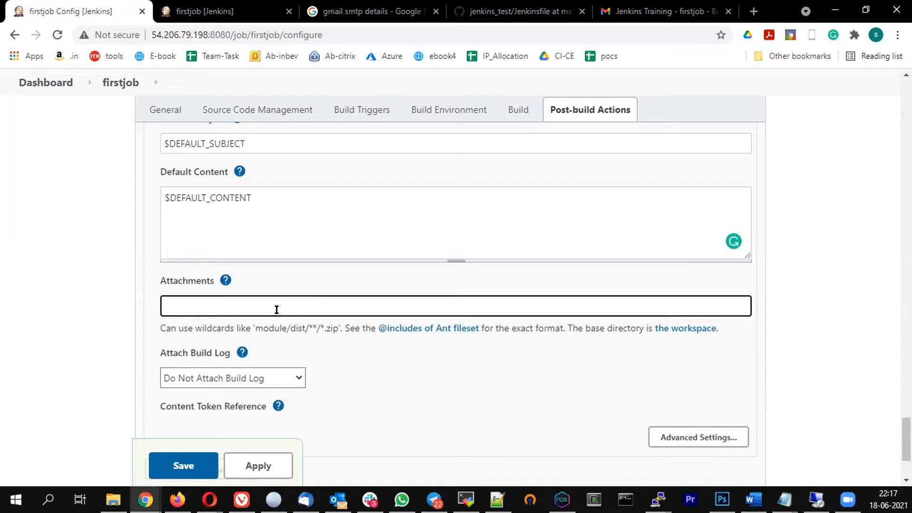
scroll(281, 323, "up", 6)
Copy the api-gateway/target/surefire-reports/*.xml report path into the Attachments field
scroll(280, 322, "up", 13)
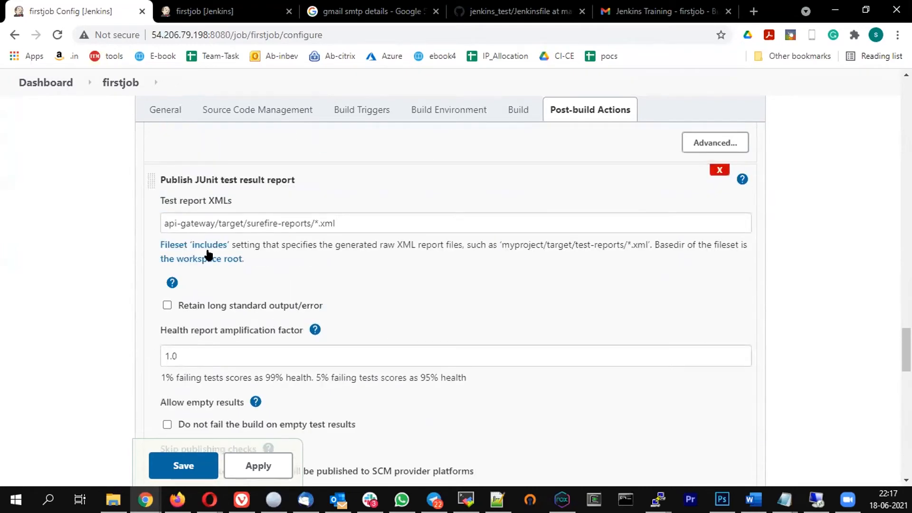
left_click_drag(164, 223, 383, 225)
key("ctrl+c")
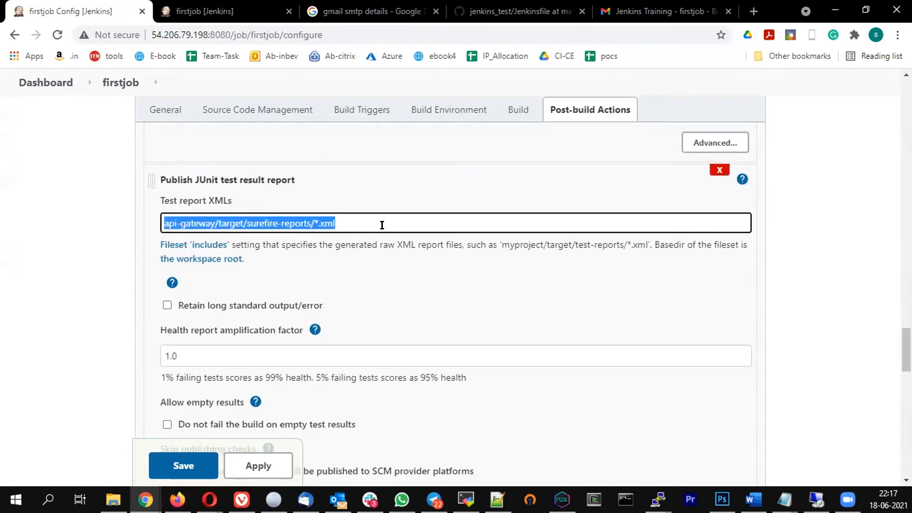
scroll(460, 276, "down", 10)
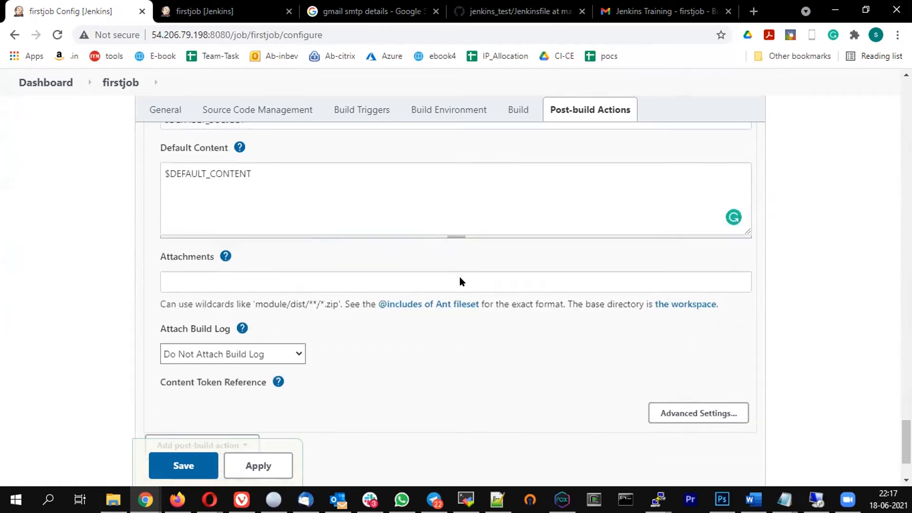
left_click(285, 245)
key("ctrl+v")
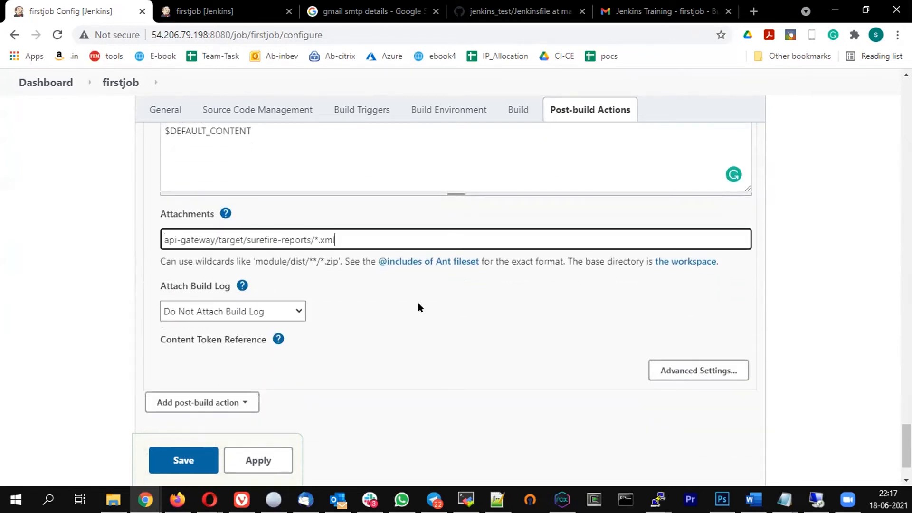
left_click(418, 304)
left_click(356, 240)
key("ctrl+a")
Save the firstjob configuration and start build #34
left_click(175, 460)
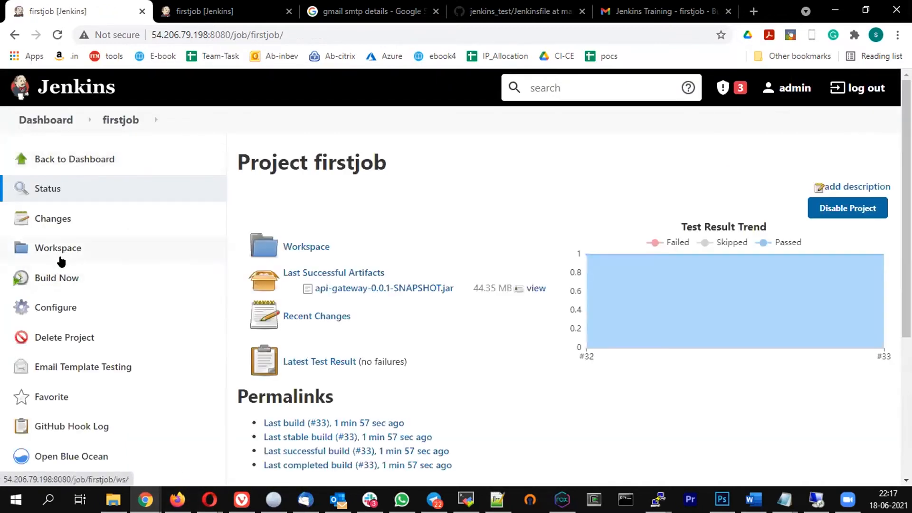
left_click(45, 278)
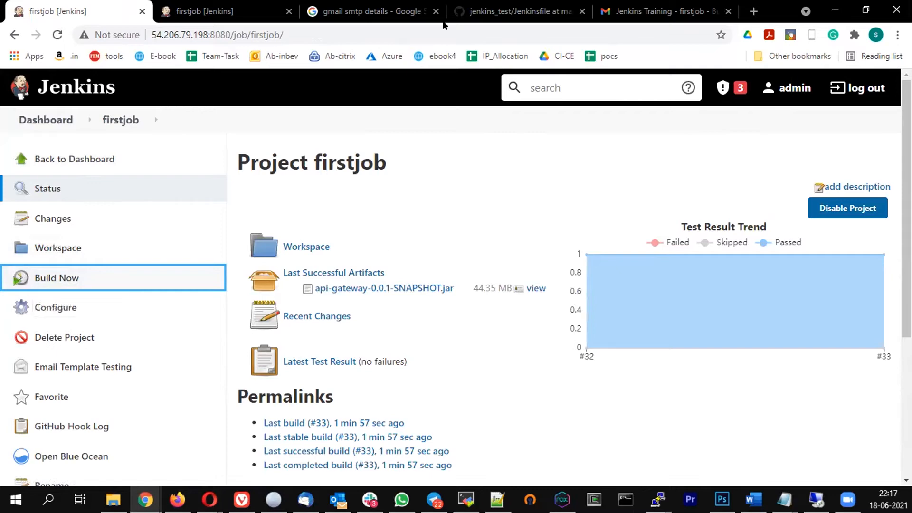
scroll(277, 203, "down", 5)
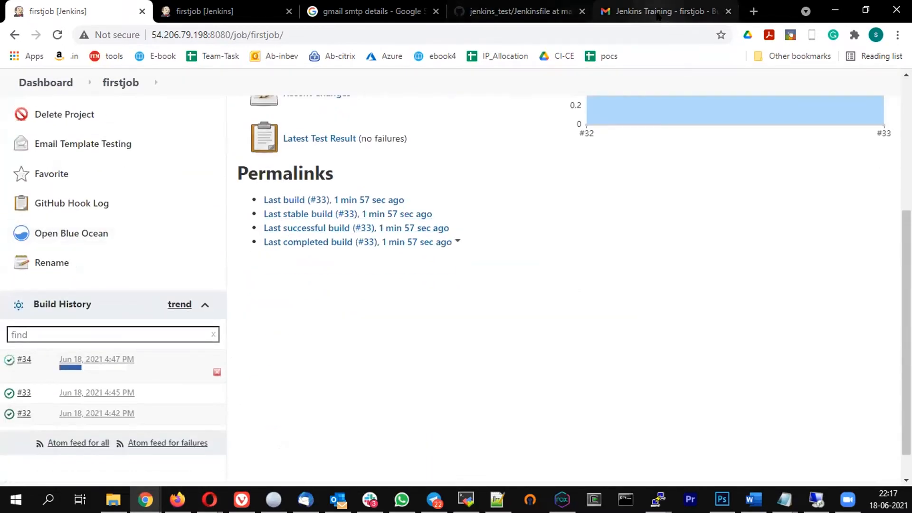
left_click(588, 21)
Delete the Build # 32 and Build # 33 emails from the inbox
left_click(189, 127)
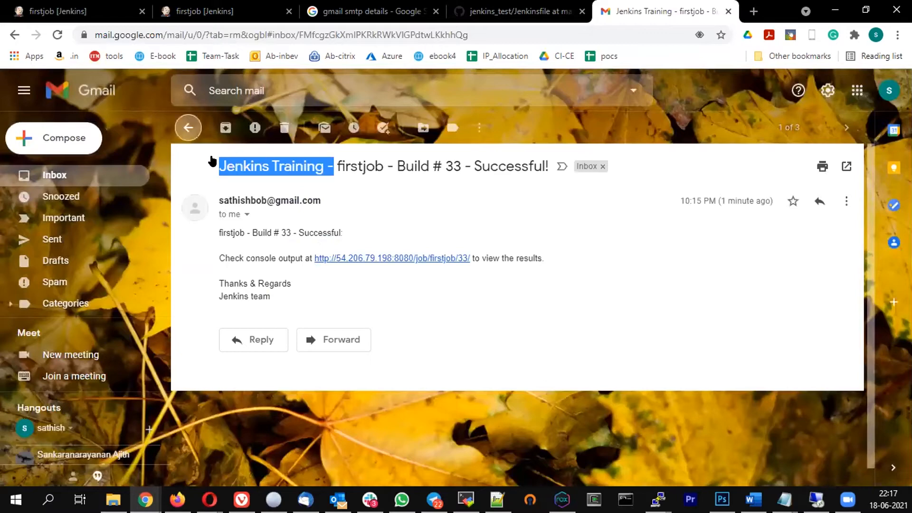
left_click(188, 220)
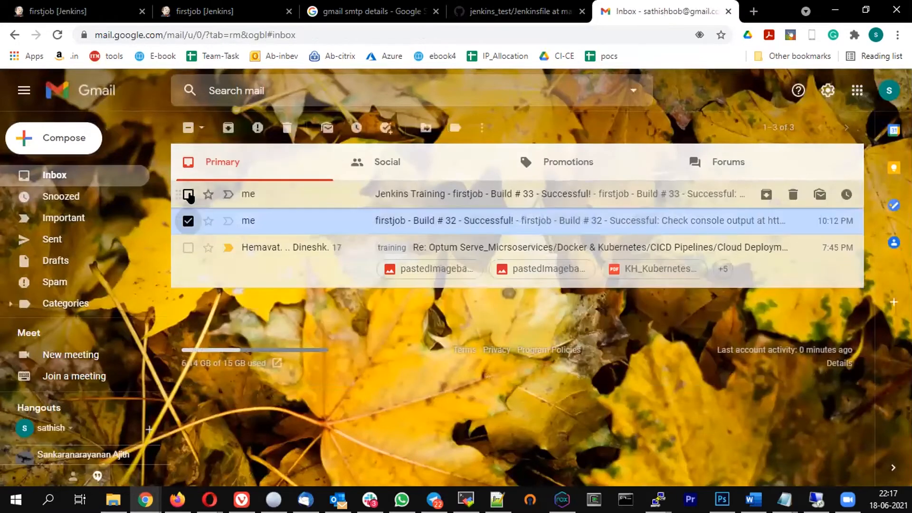
left_click(188, 194)
left_click(287, 128)
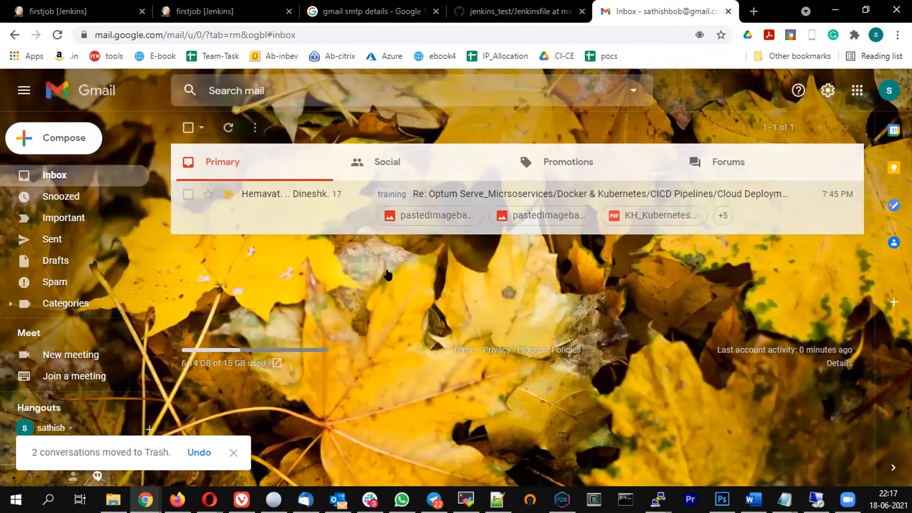
Open the Build # 34 email and view its TEST-com.nexca.apigateway.AppTest.xml attachment
left_click(557, 206)
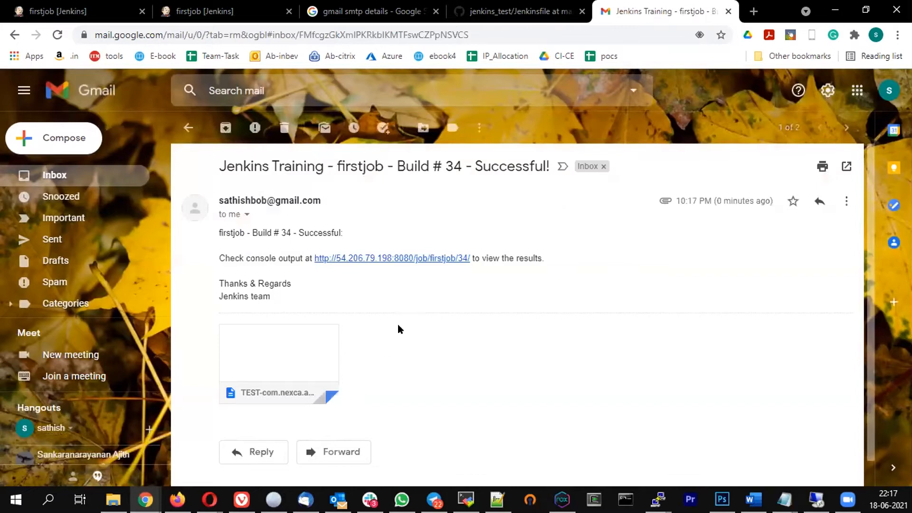
scroll(395, 352, "down", 1)
mouse_move(292, 352)
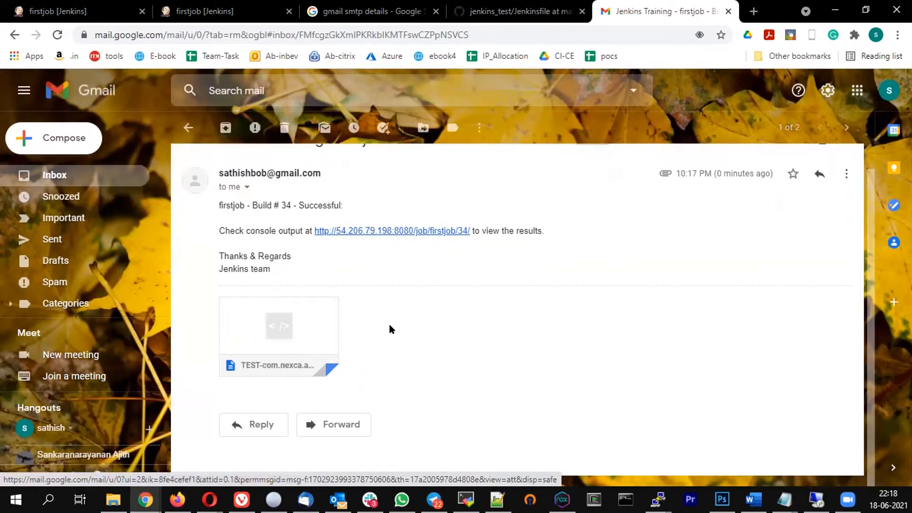
left_click(79, 9)
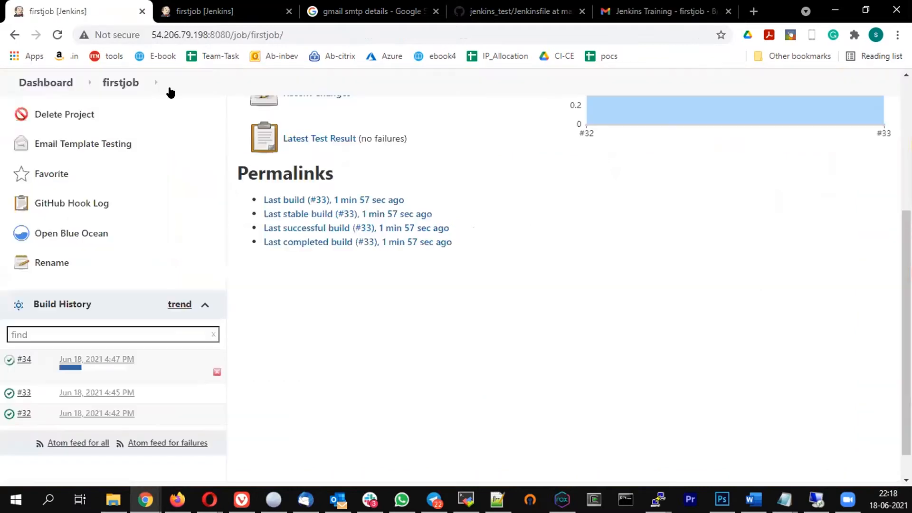
Set firstjob's Attach Build Log option to 'Attach Build Log' and save the configuration
left_click(220, 7)
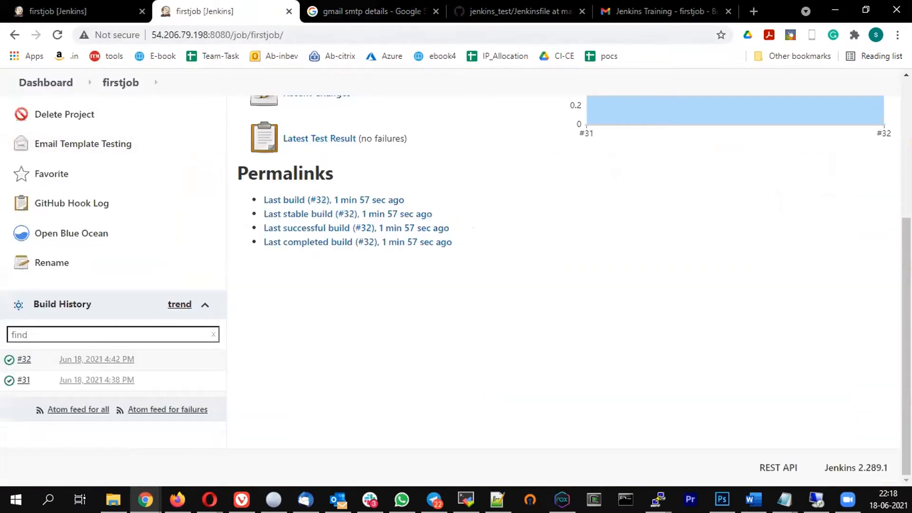
left_click(76, 11)
scroll(71, 190, "up", 3)
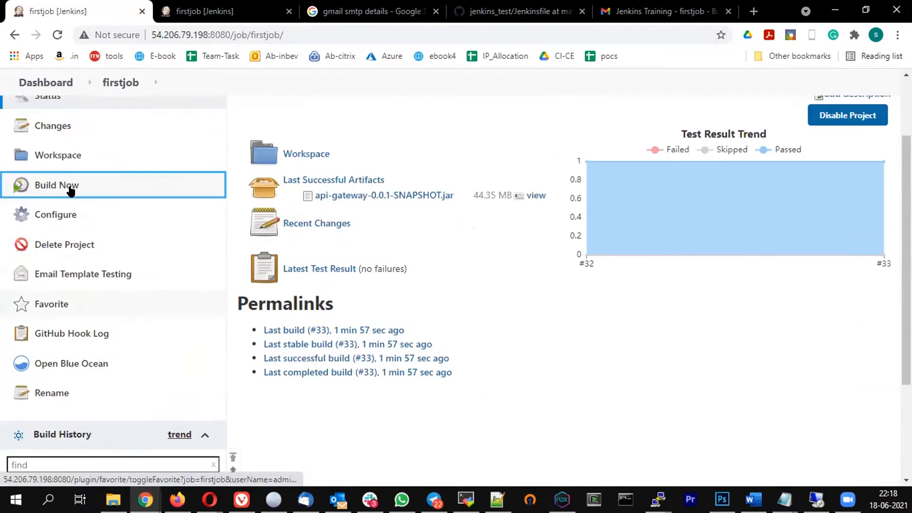
scroll(70, 190, "up", 2)
left_click(48, 309)
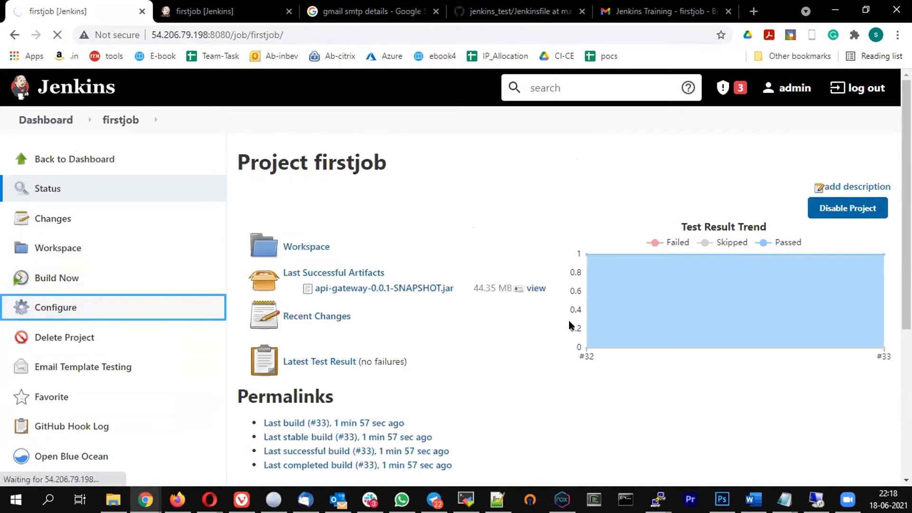
scroll(572, 319, "down", 6)
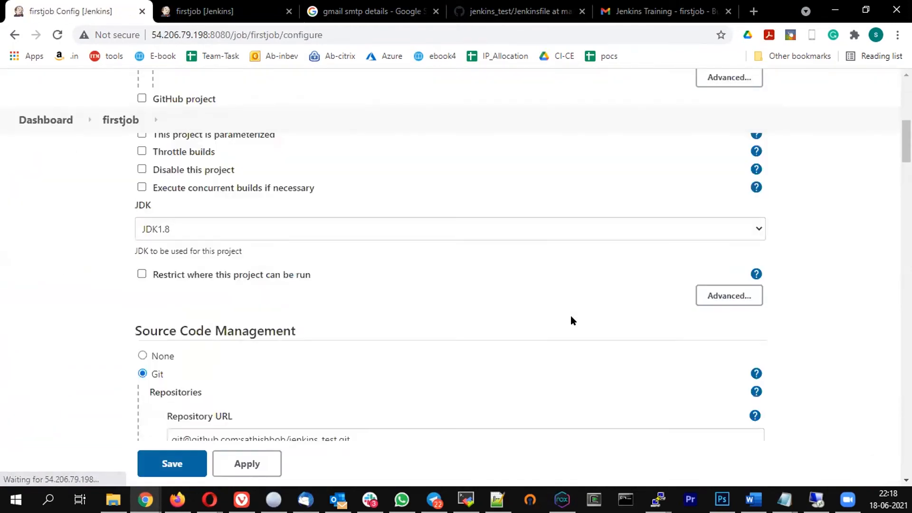
scroll(570, 314, "down", 15)
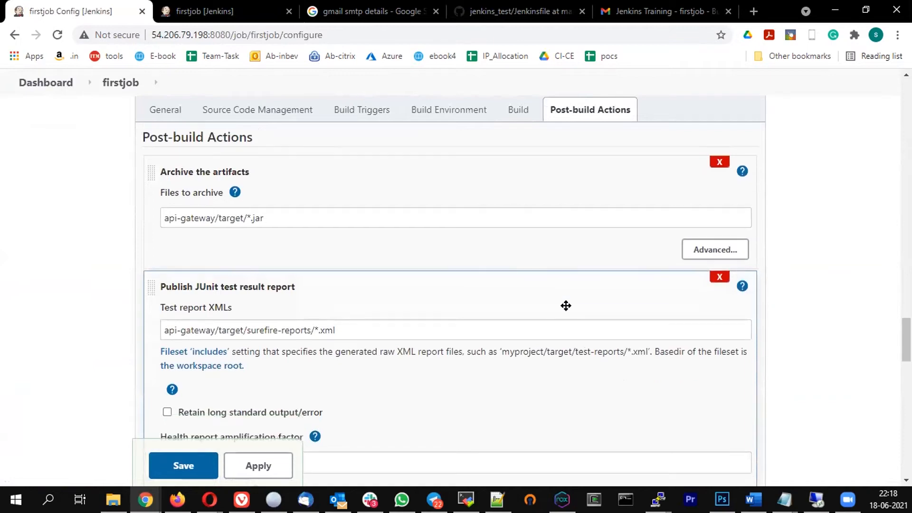
scroll(357, 328, "down", 15)
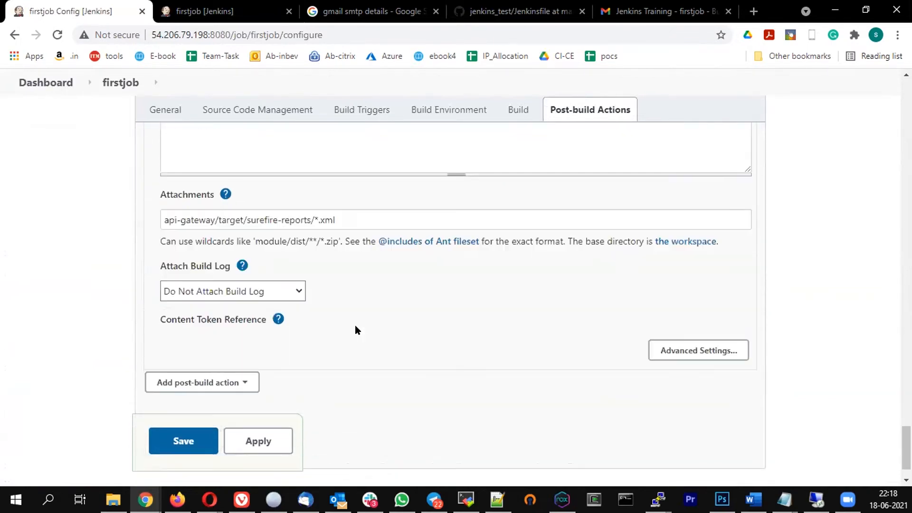
left_click(247, 292)
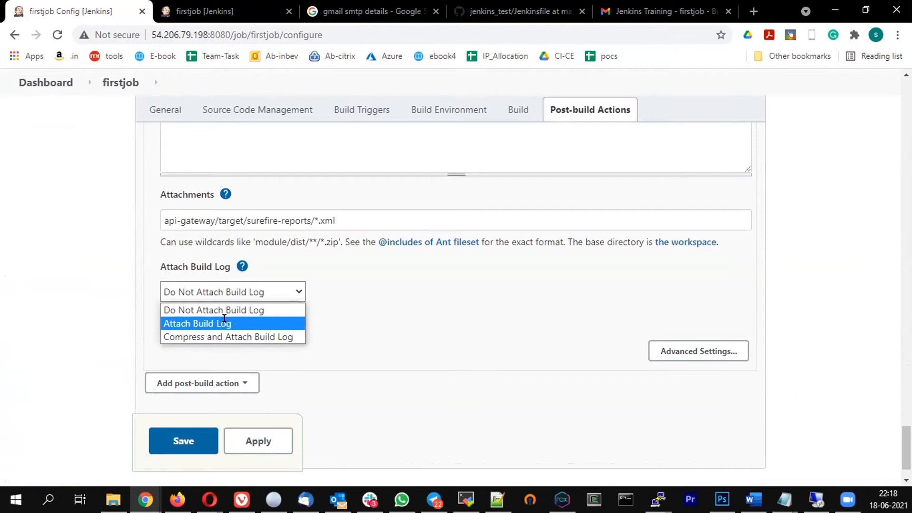
left_click(228, 324)
left_click(185, 435)
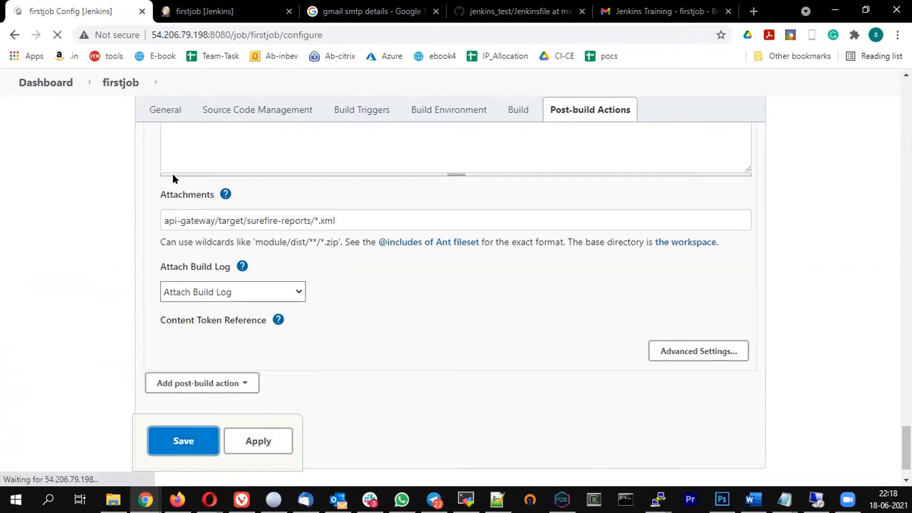
Open the Build # 35 email and read its build.log attachment through to BUILD SUCCESS
left_click(665, 11)
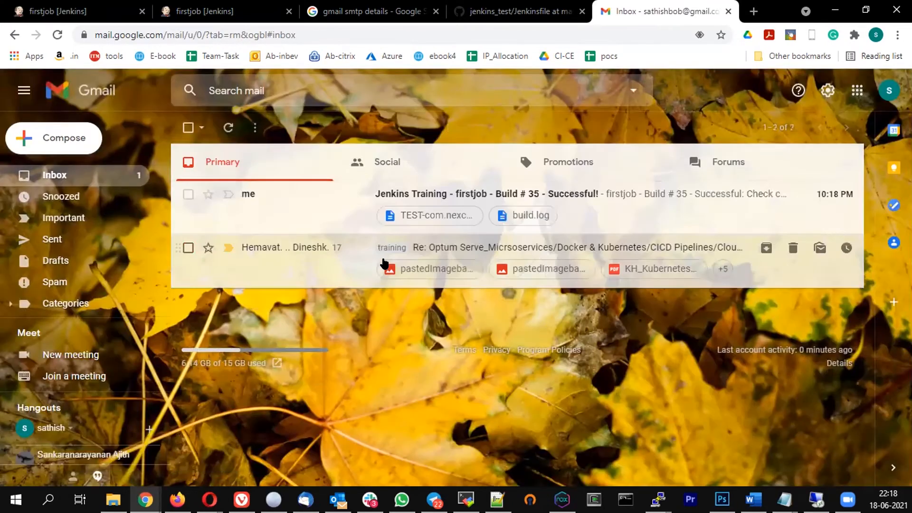
left_click(515, 191)
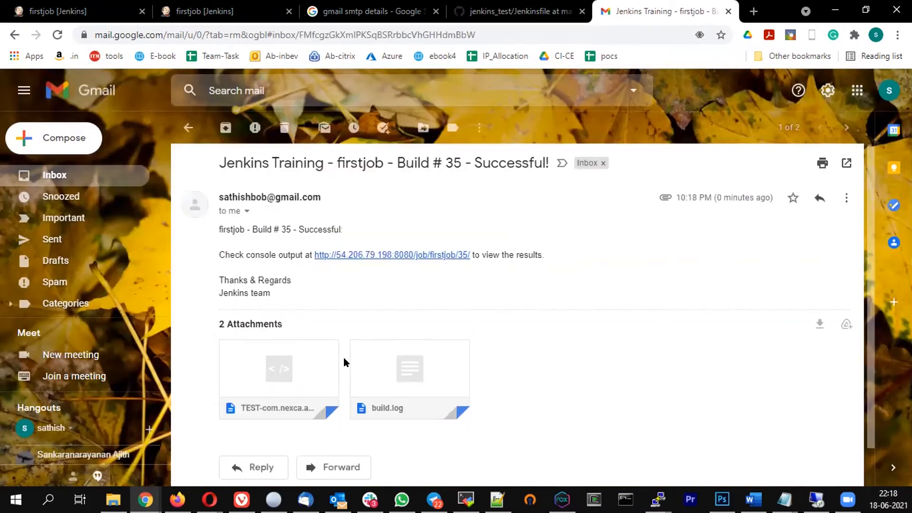
scroll(345, 360, "down", 1)
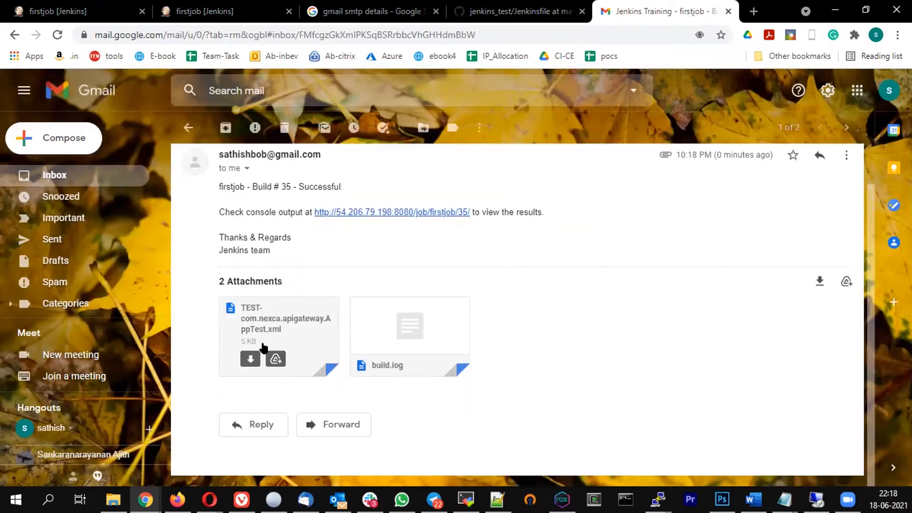
left_click(408, 325)
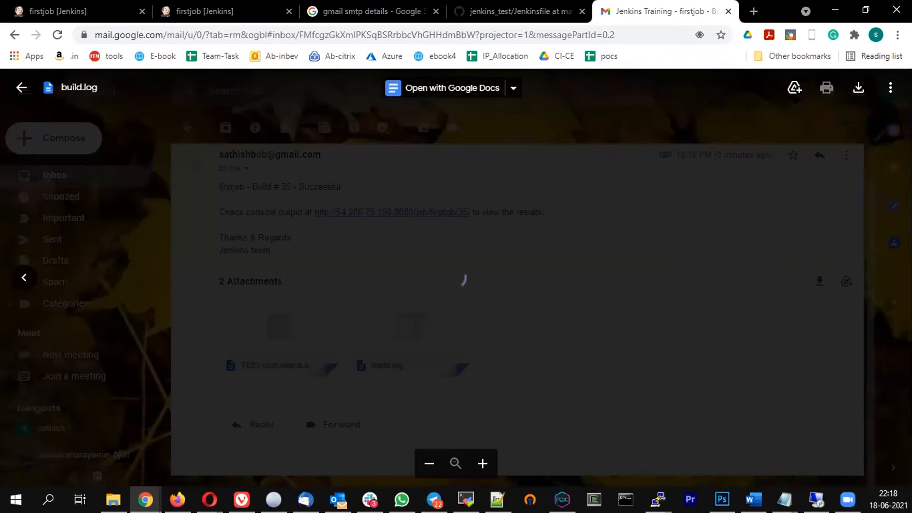
scroll(321, 273, "down", 9)
scroll(322, 272, "down", 5)
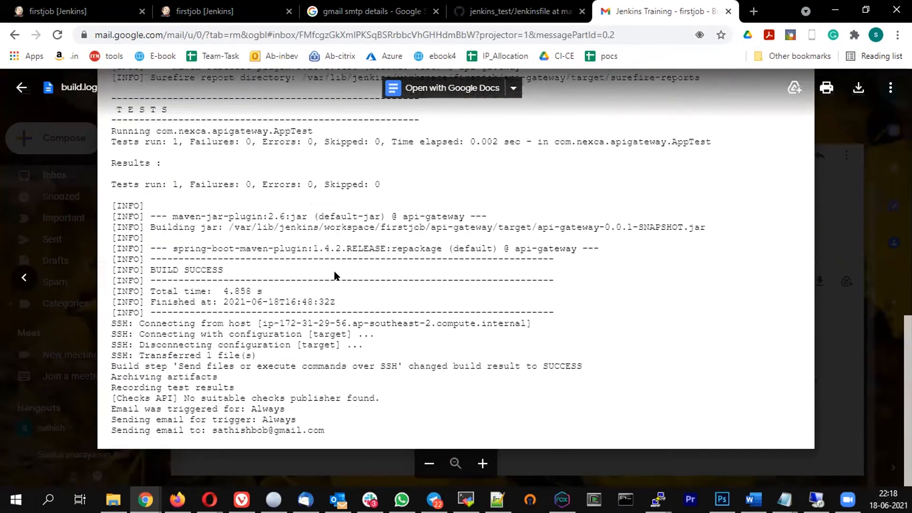
scroll(337, 274, "up", 14)
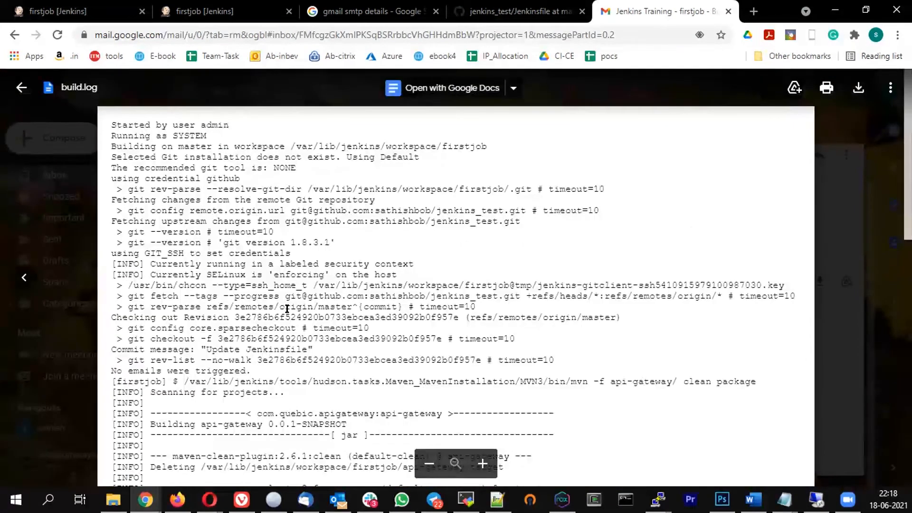
scroll(210, 282, "down", 15)
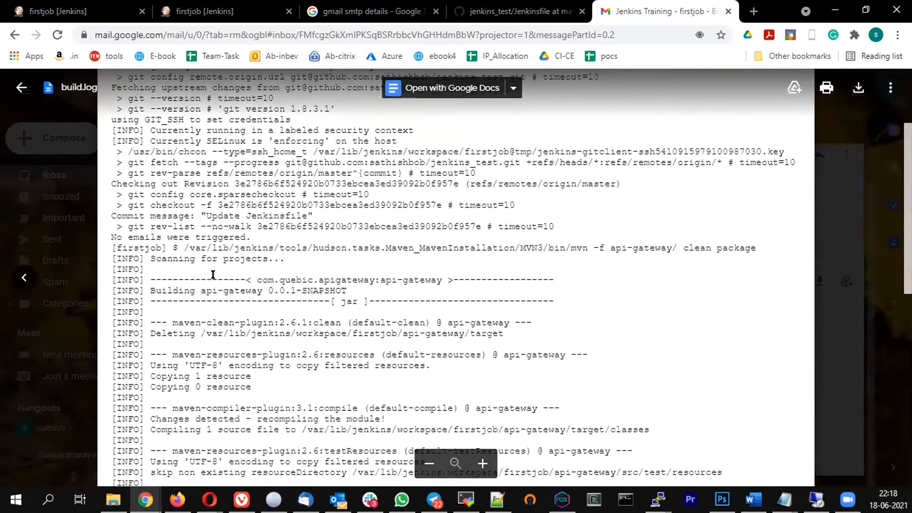
scroll(257, 263, "up", 12)
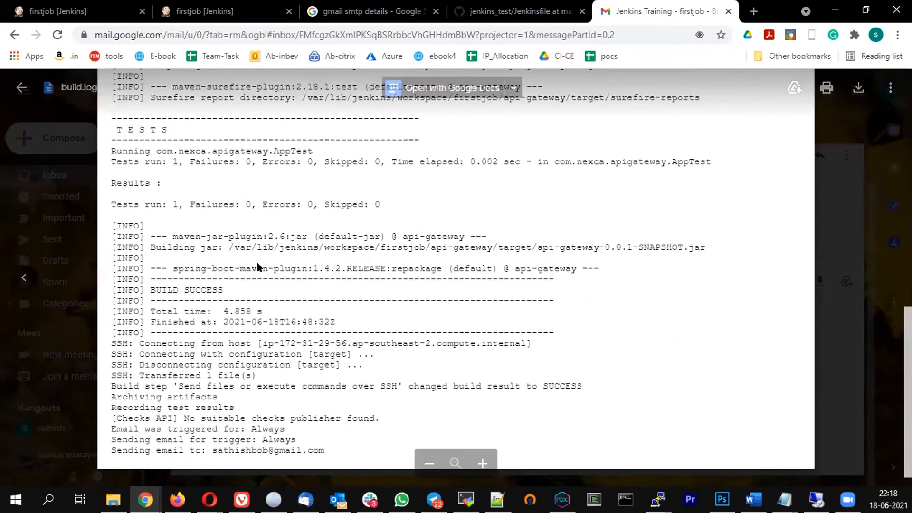
left_click(21, 88)
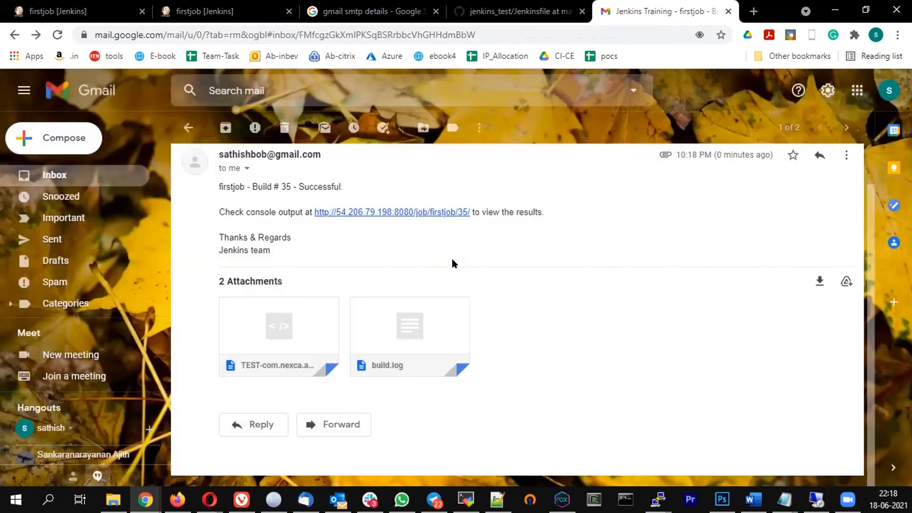
Open firstjob's configuration and expand the Editable Email Notification advanced settings
left_click(76, 11)
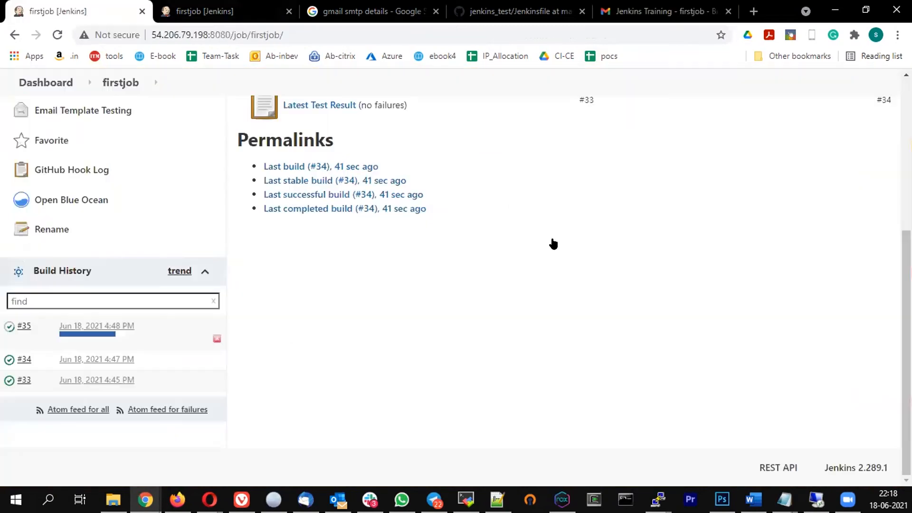
scroll(148, 236, "up", 5)
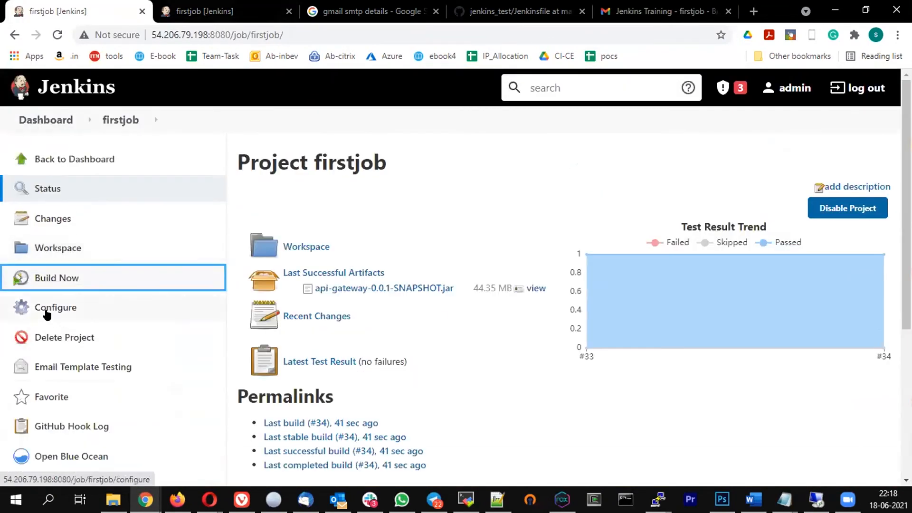
left_click(52, 310)
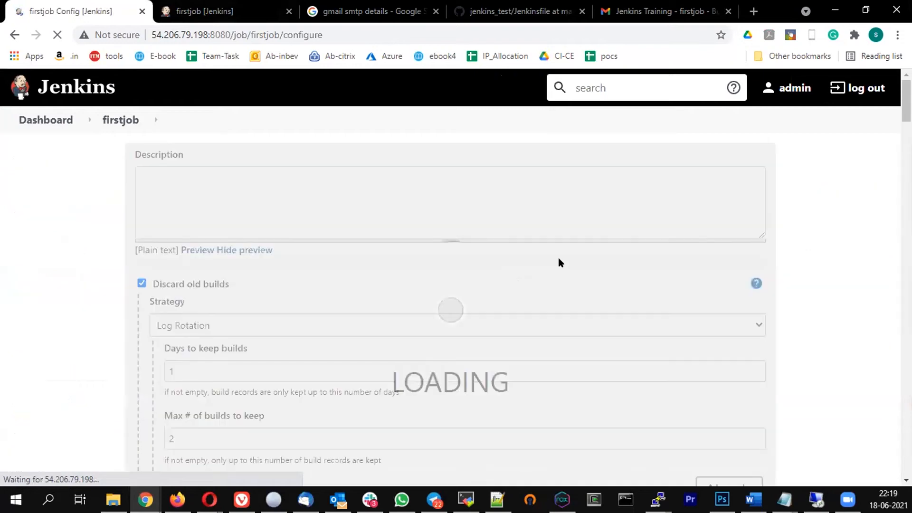
scroll(559, 259, "down", 10)
scroll(560, 257, "down", 20)
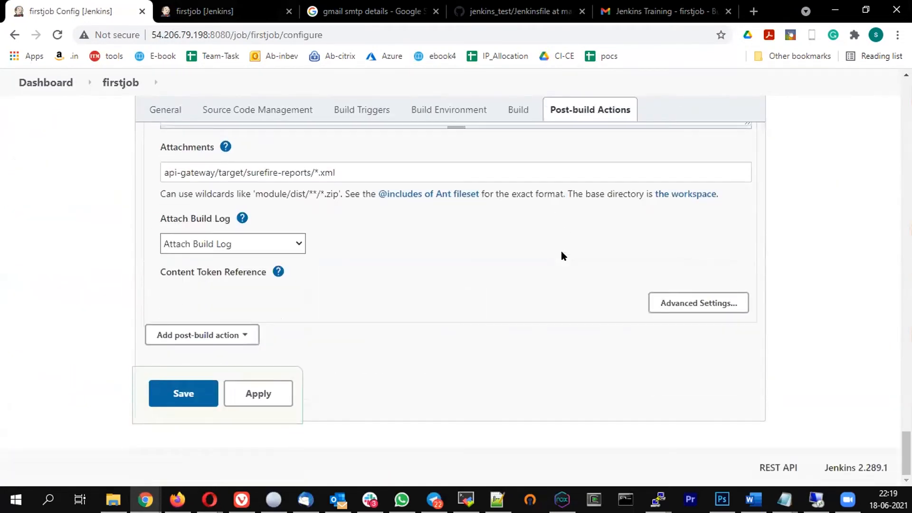
left_click(723, 303)
Scroll to Triggers and bring up the Add Trigger type list
scroll(334, 264, "down", 10)
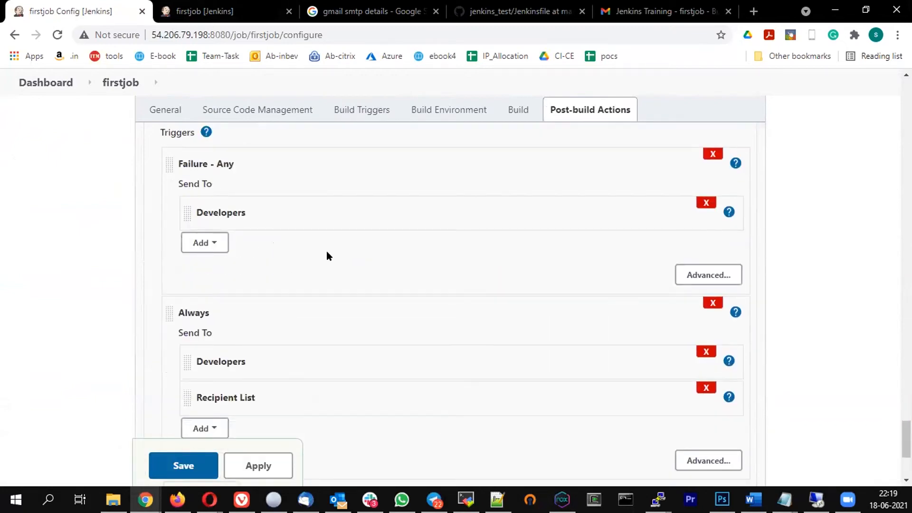
scroll(326, 251, "down", 1)
scroll(327, 251, "up", 1)
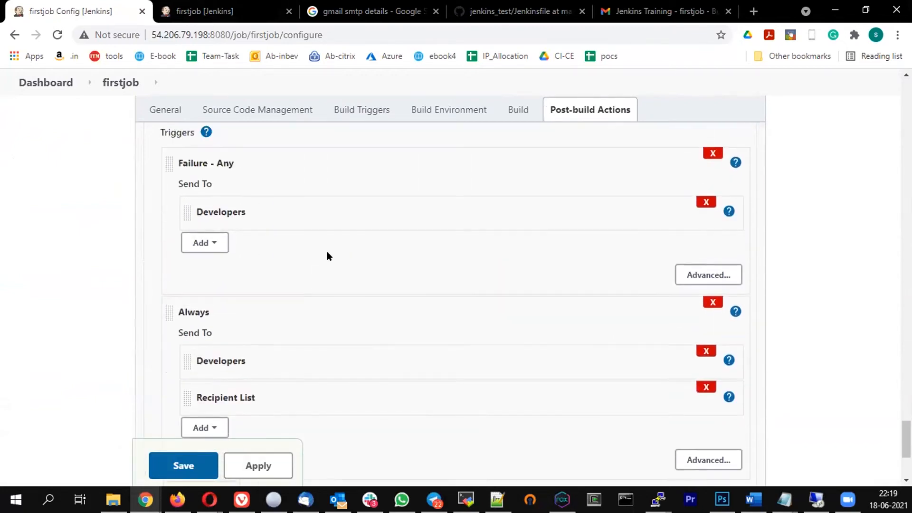
scroll(344, 234, "down", 1)
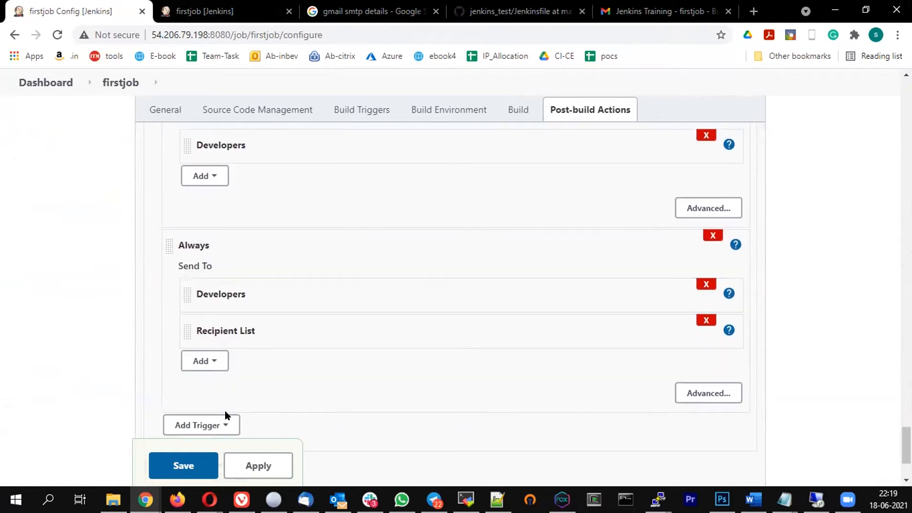
left_click(212, 426)
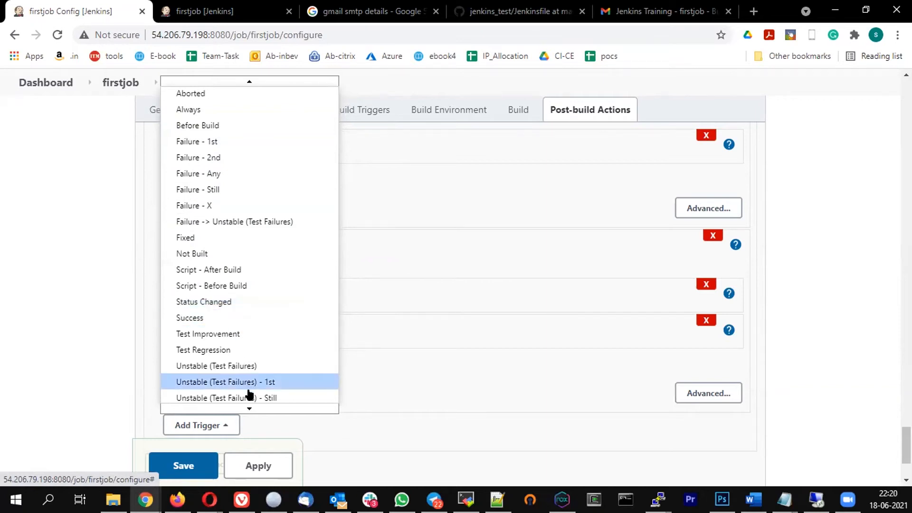
Browse the trigger and Always-trigger recipient lists, closing them without adding anything
mouse_move(240, 404)
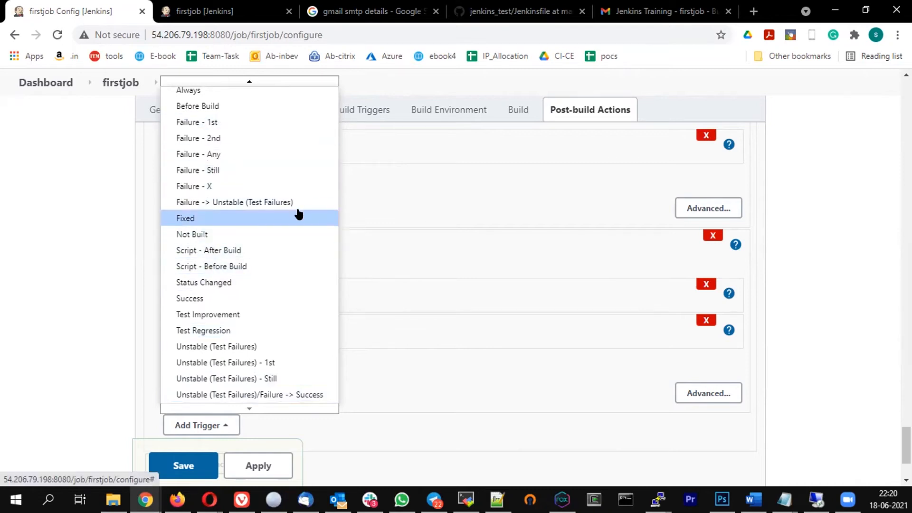
left_click(484, 381)
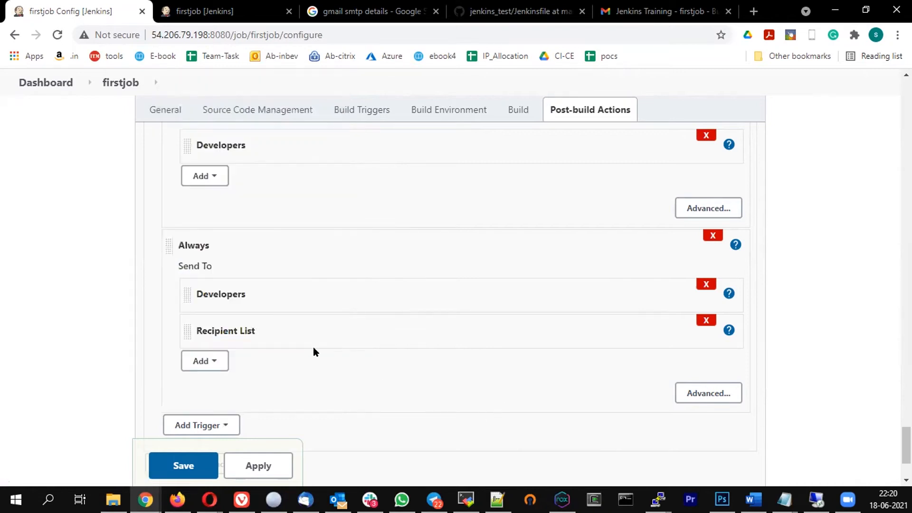
left_click(215, 361)
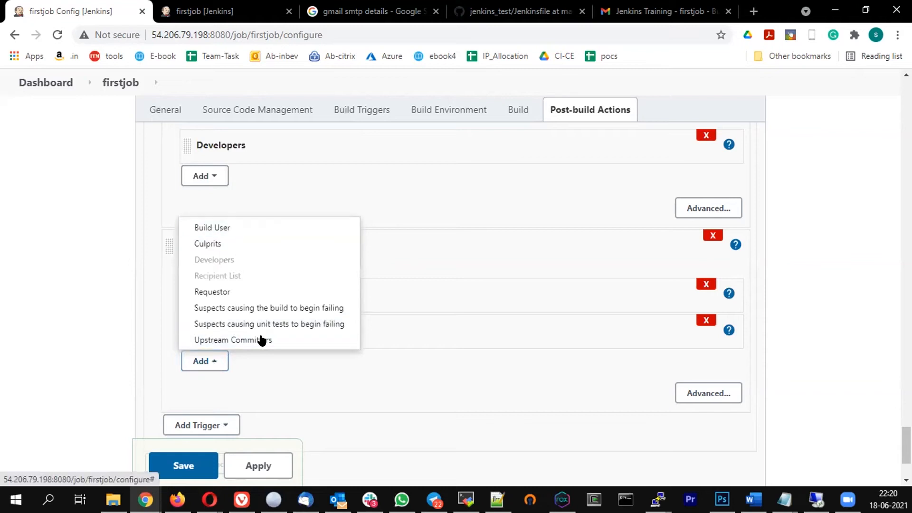
left_click(378, 375)
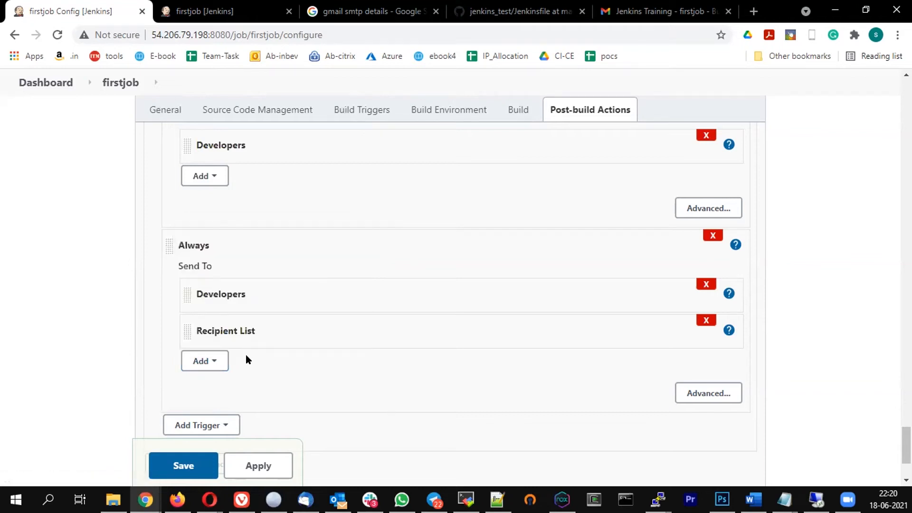
left_click(218, 365)
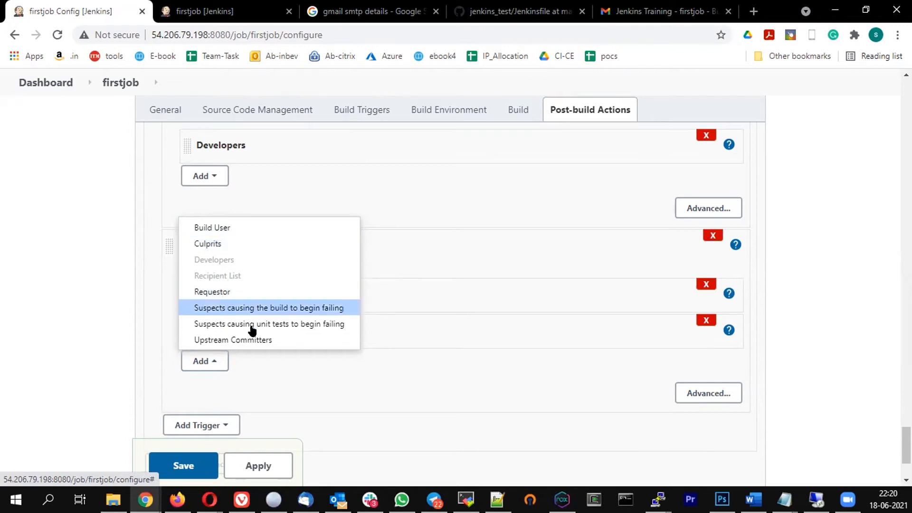
left_click(451, 350)
scroll(403, 336, "up", 3)
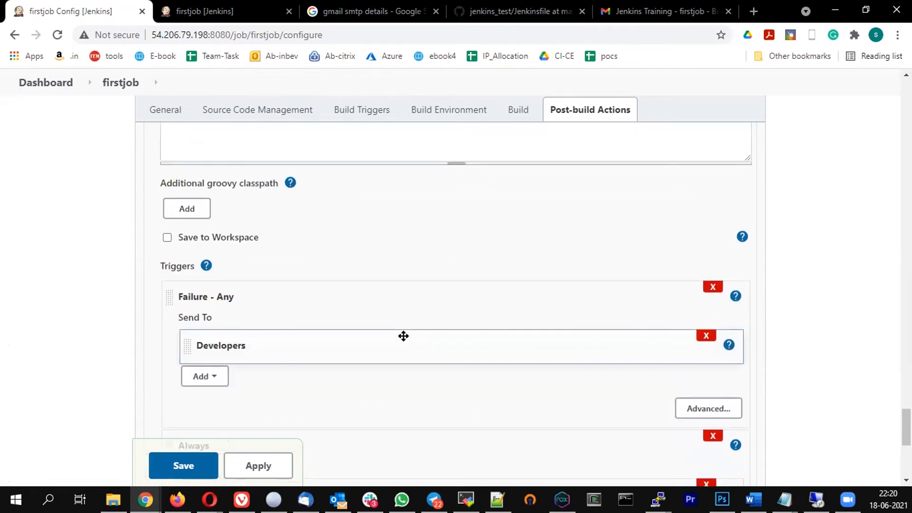
scroll(404, 336, "down", 3)
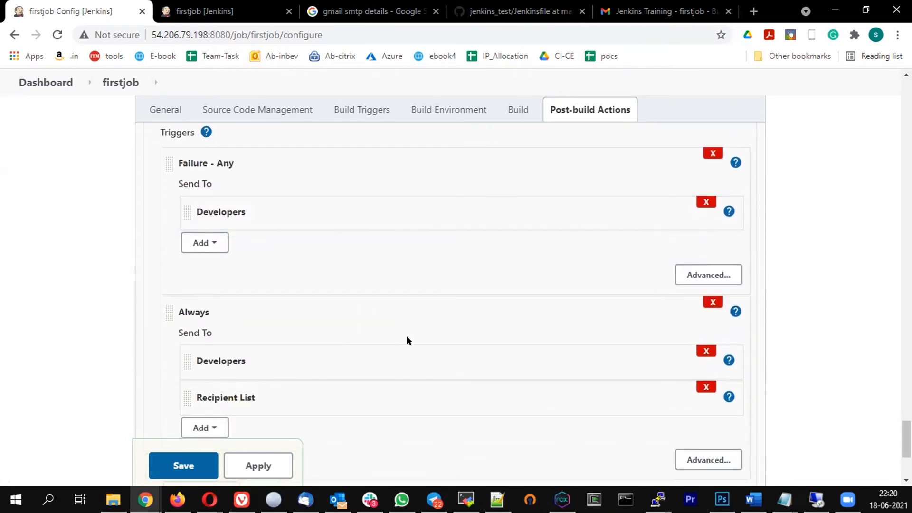
scroll(416, 320, "down", 3)
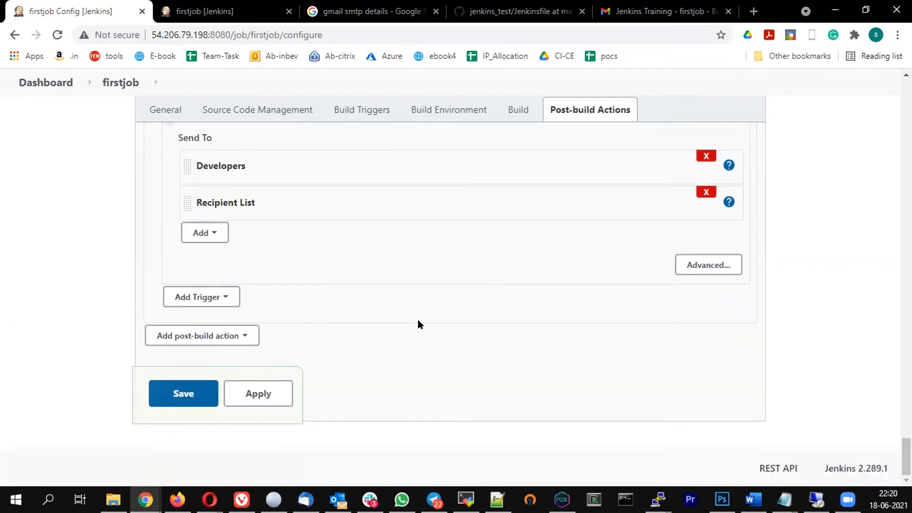
scroll(417, 325, "up", 20)
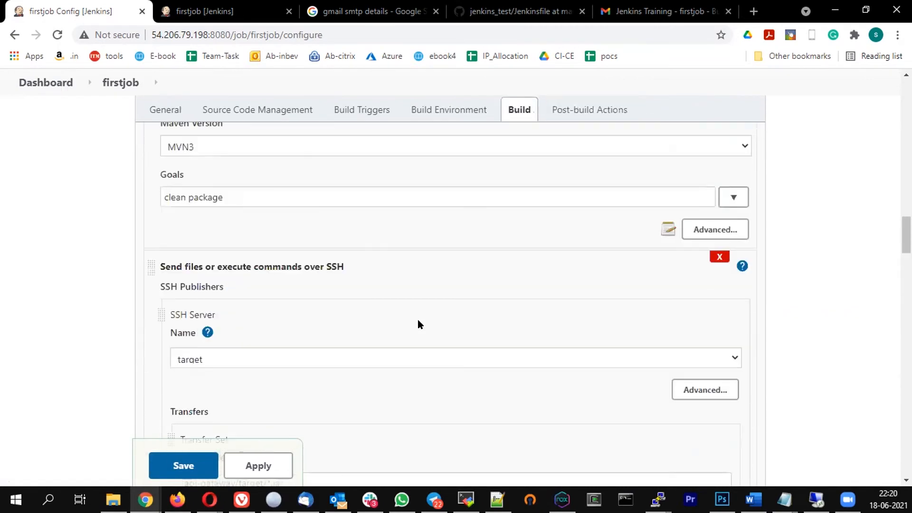
scroll(418, 319, "up", 5)
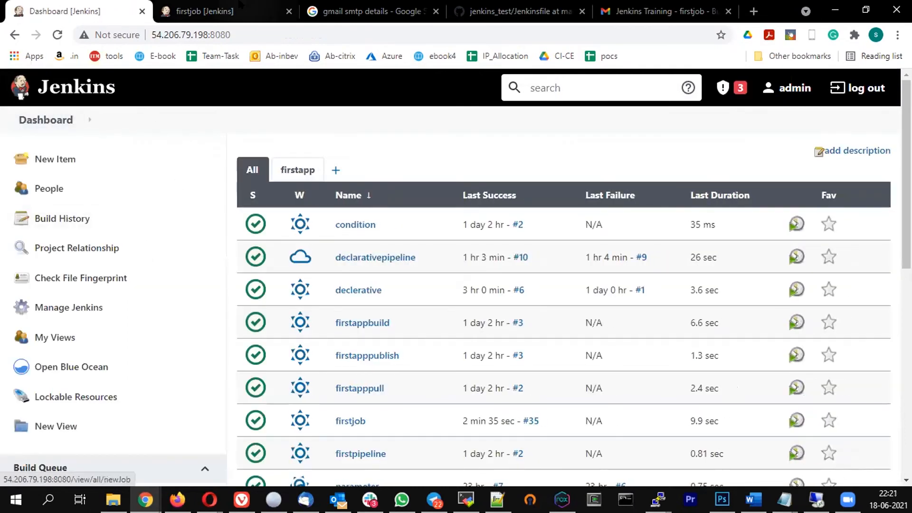
Review the jenkins_test Jenkinsfile's post success block and open the file for editing
left_click(504, 11)
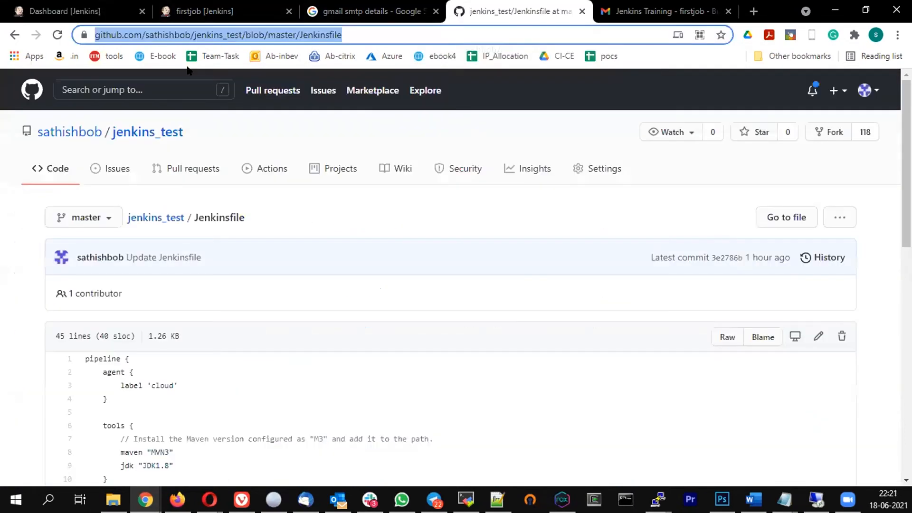
scroll(281, 312, "down", 10)
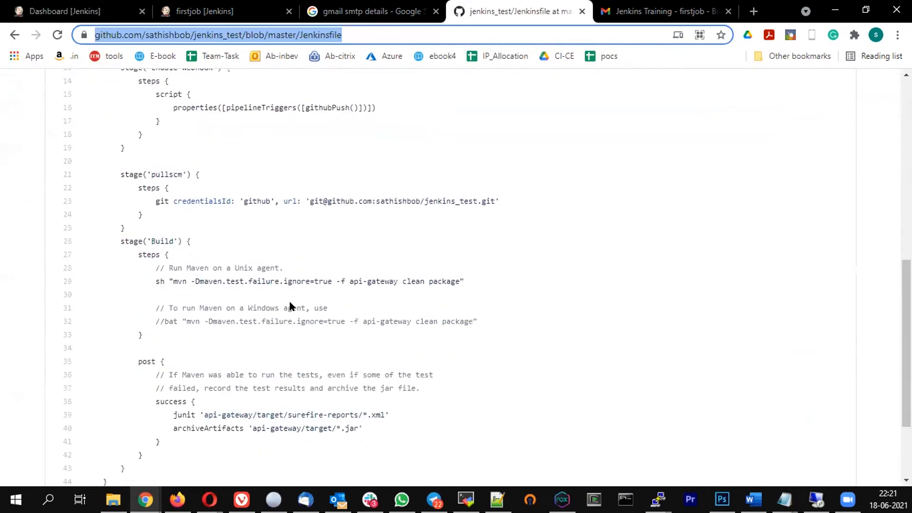
scroll(287, 304, "down", 2)
left_click_drag(227, 288, 251, 307)
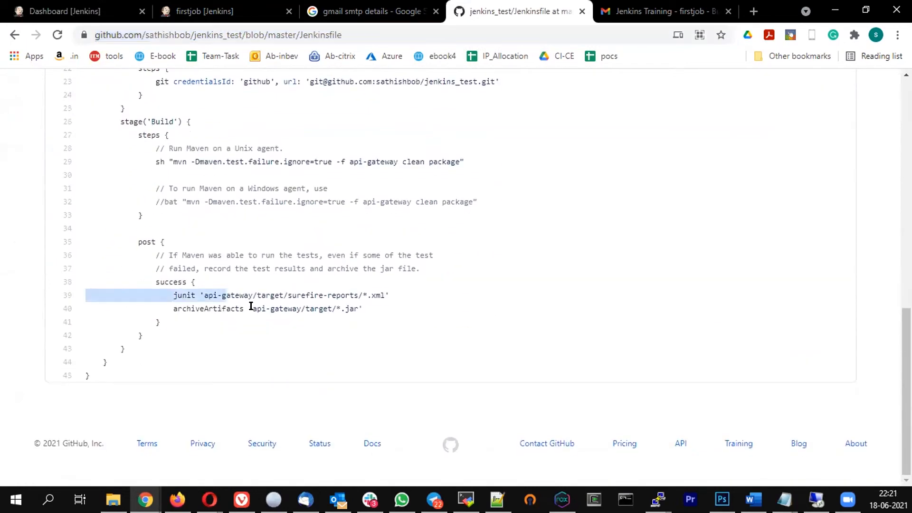
left_click(211, 268)
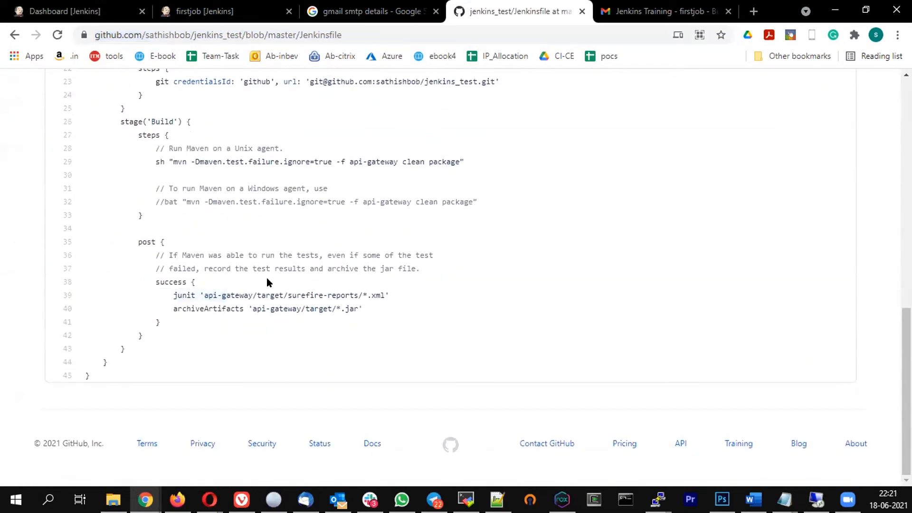
scroll(690, 189, "up", 7)
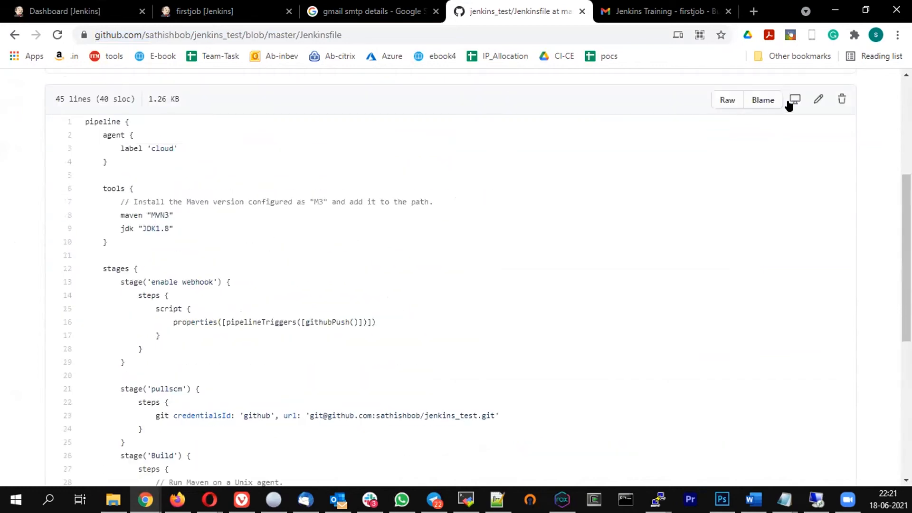
left_click(803, 97)
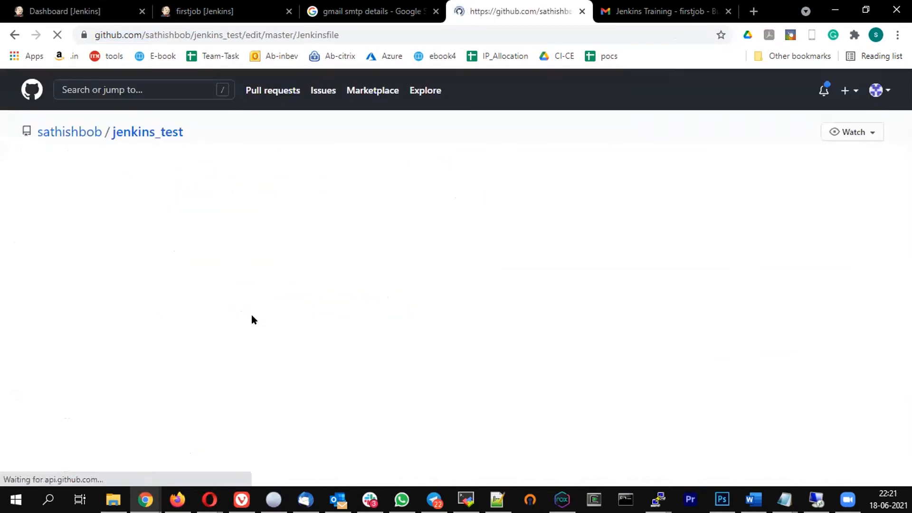
Add an emailext line with body 'Please check console output at $BUILD_RTL for more information', the Gmail recipient, and subject
scroll(313, 256, "down", 5)
scroll(342, 277, "down", 4)
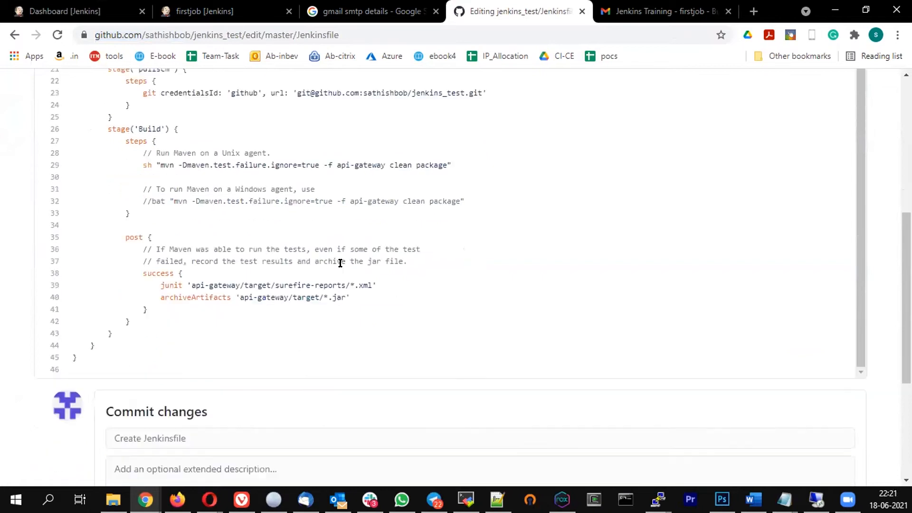
left_click(415, 251)
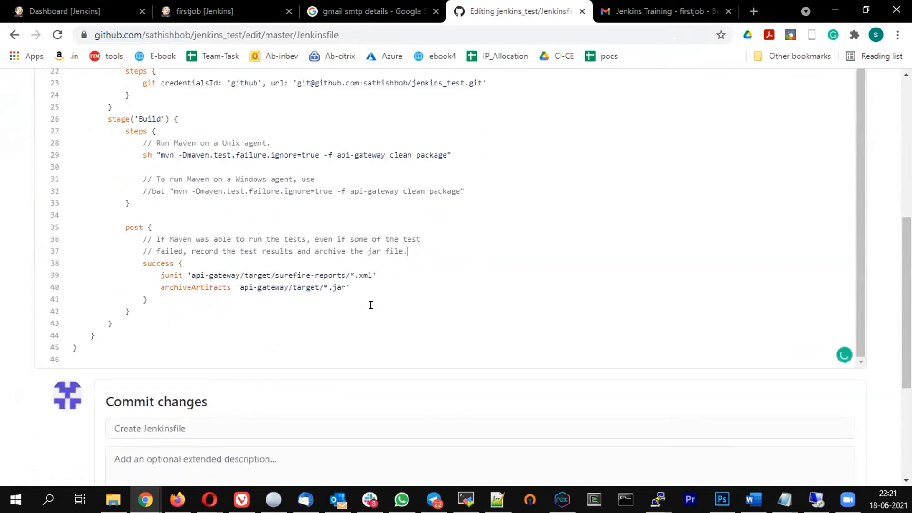
left_click(192, 265)
key("Return")
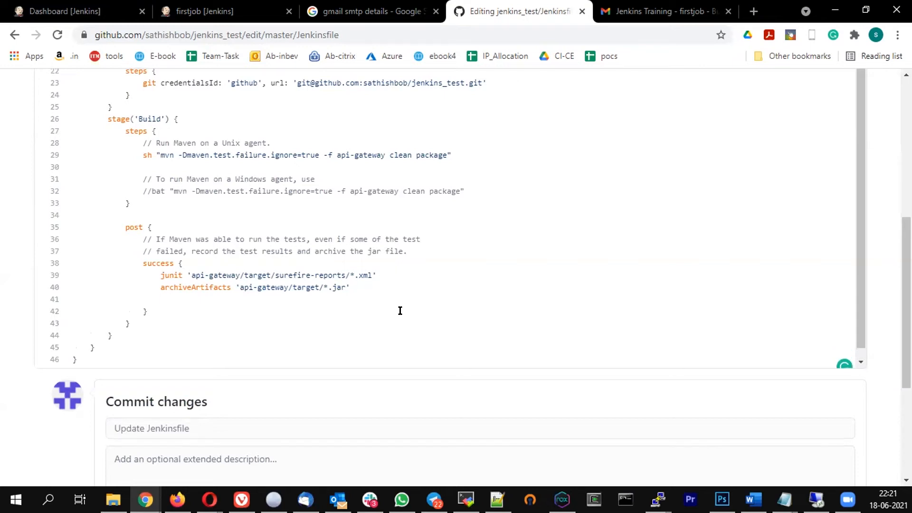
type("email ext")
type("body: \"Please check")
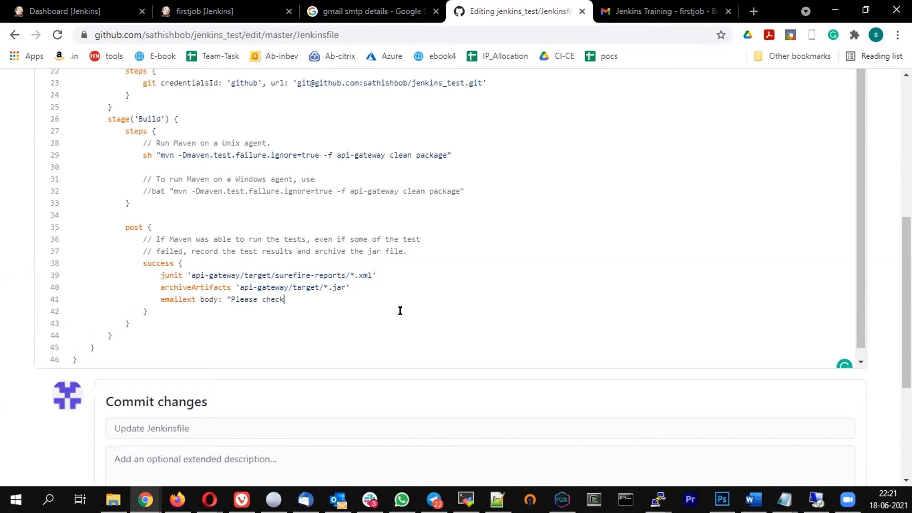
type(" console output at $BUILD_RTL for more ")
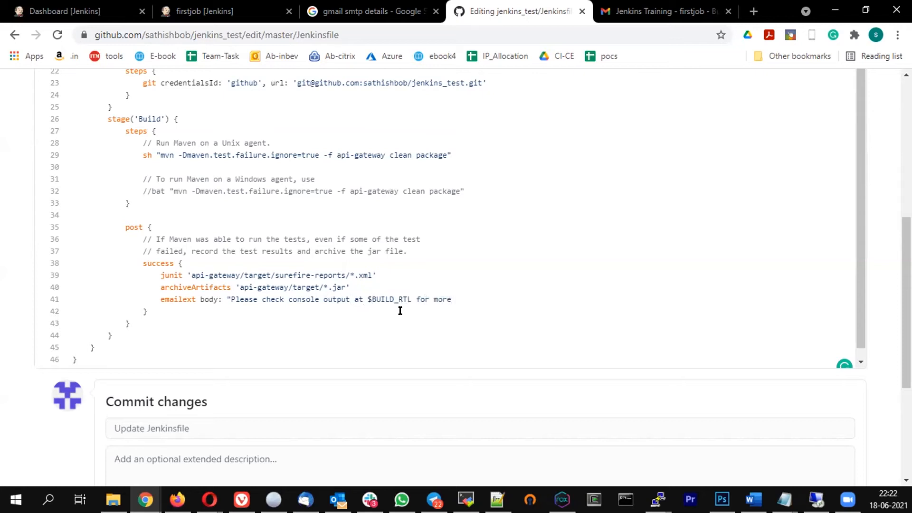
type("information\"")
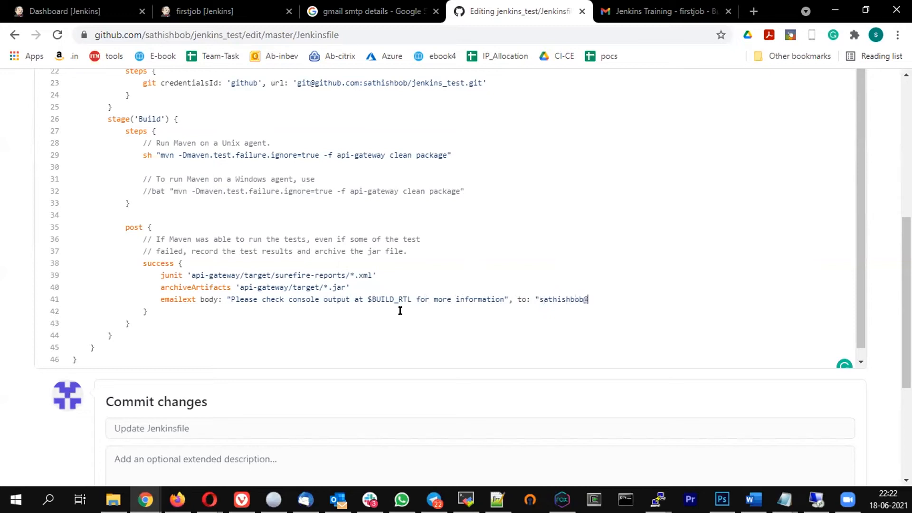
type("ject:")
Go to Manage Jenkins > Configure System and scroll to the Extended E-mail Default Subject
left_click(67, 11)
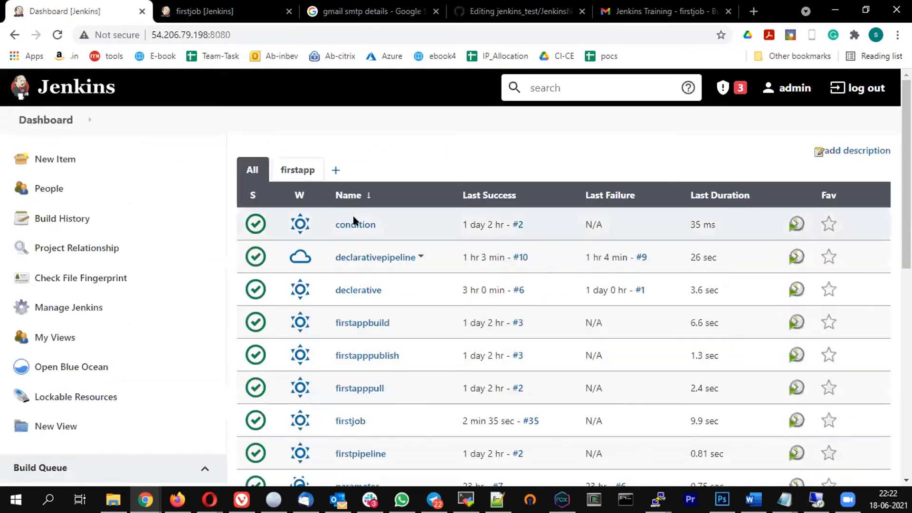
left_click(41, 308)
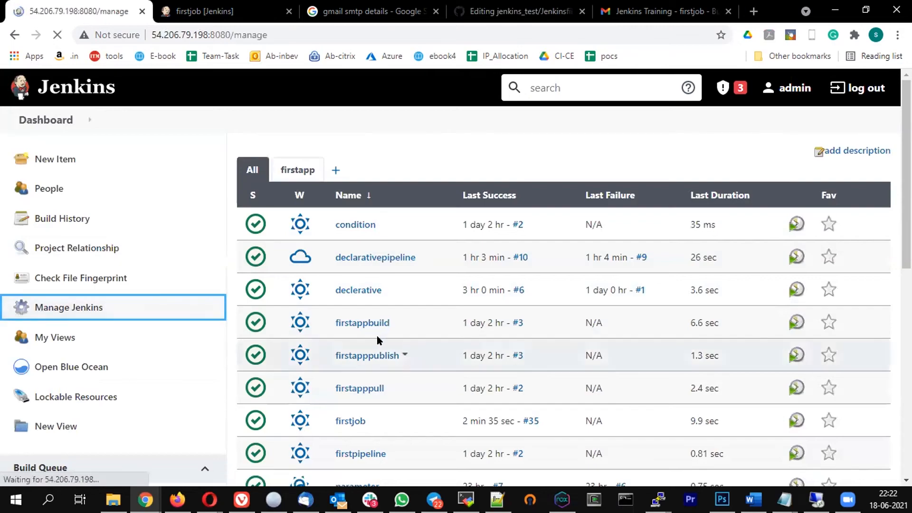
scroll(479, 326, "down", 10)
scroll(359, 223, "up", 1)
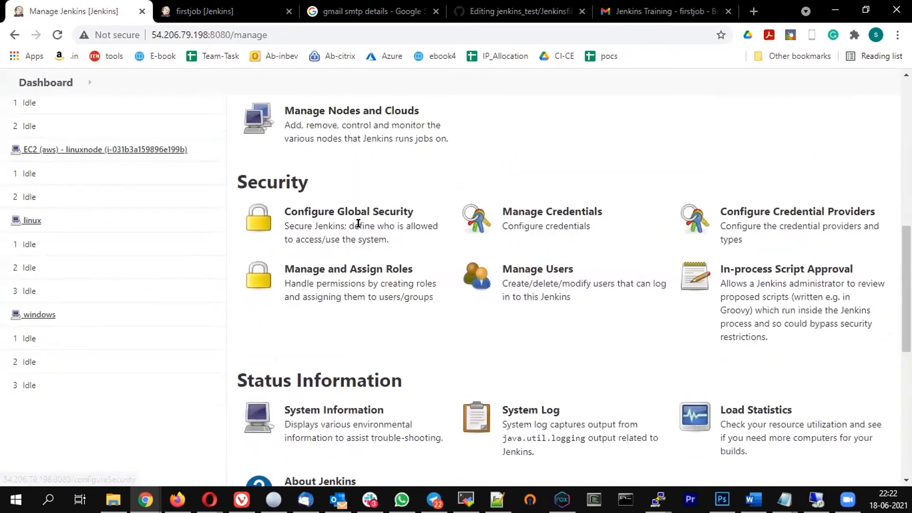
scroll(359, 224, "up", 5)
left_click(444, 277)
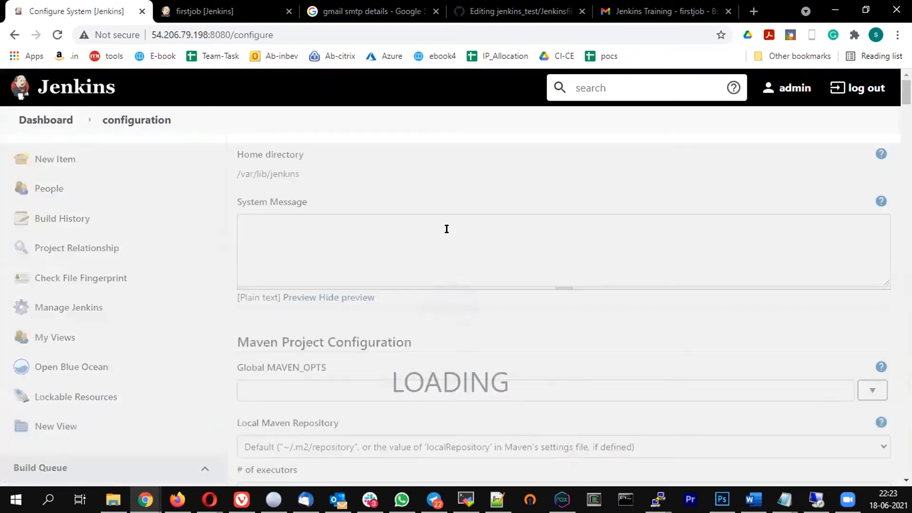
scroll(447, 229, "down", 20)
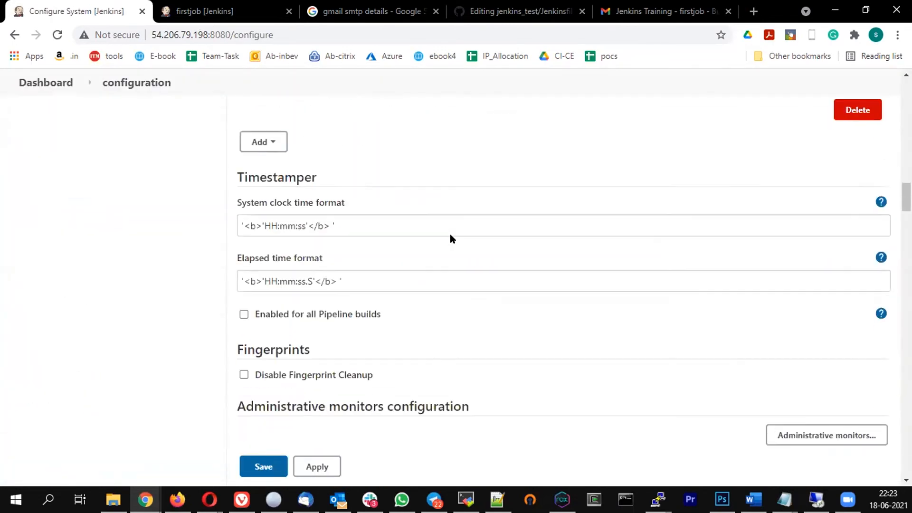
scroll(450, 232, "down", 20)
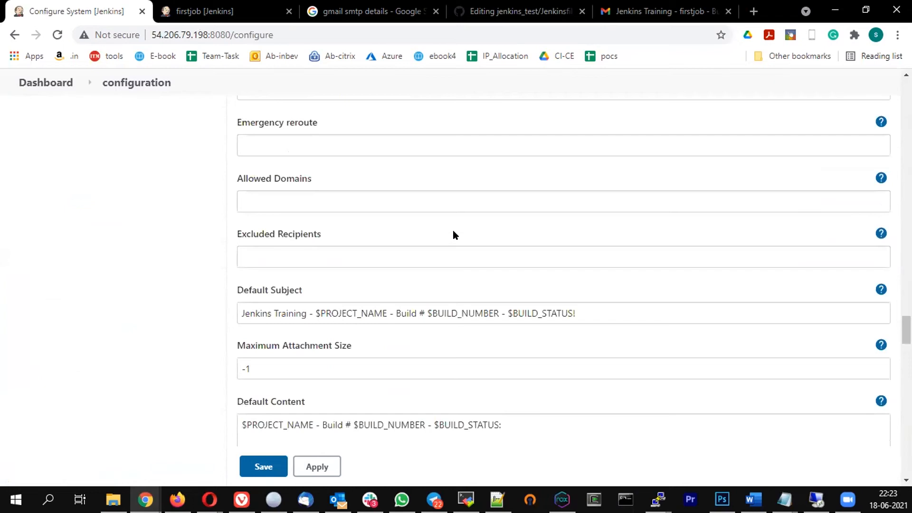
scroll(453, 231, "down", 1)
Copy the Default Subject and paste it after subject: " on Jenkinsfile line 41
left_click_drag(584, 243, 88, 215)
key("ctrl+c")
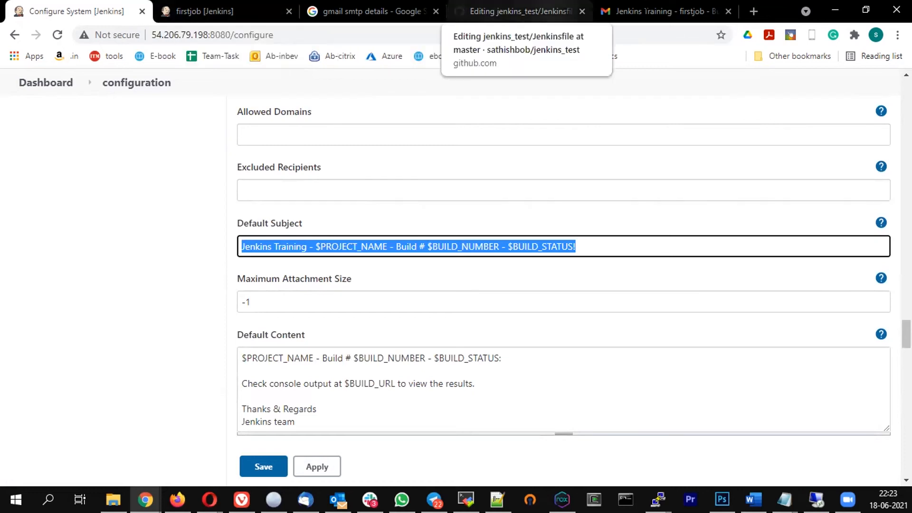
left_click(366, 14)
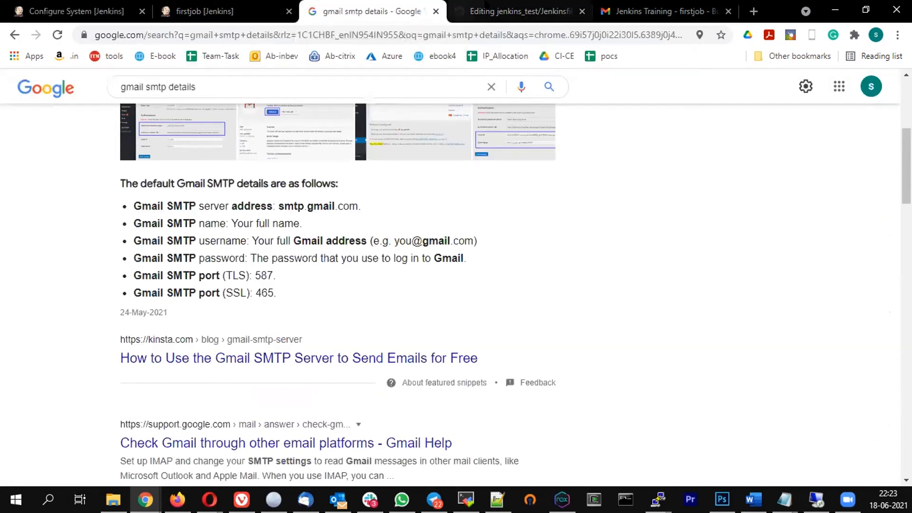
left_click(513, 11)
key("ctrl+v")
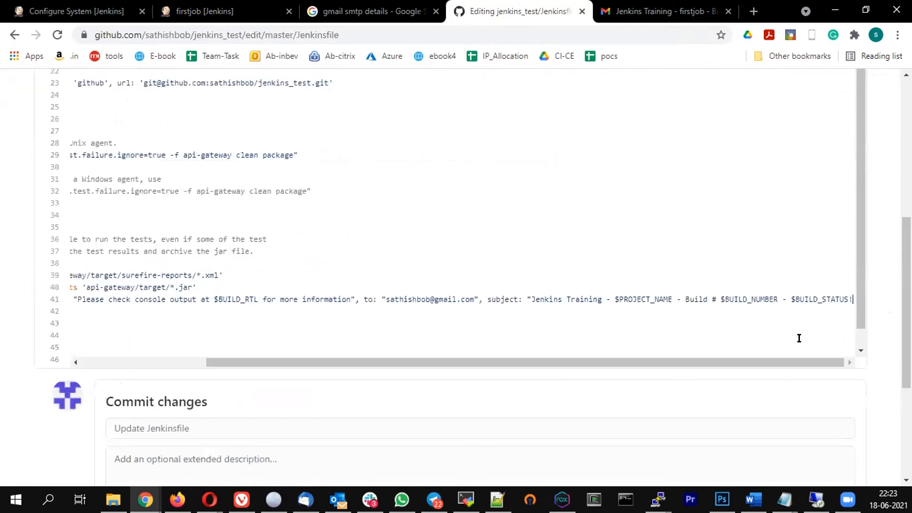
Remove the exclamation mark from the emailext subject and commit the Jenkinsfile to master
type("\"")
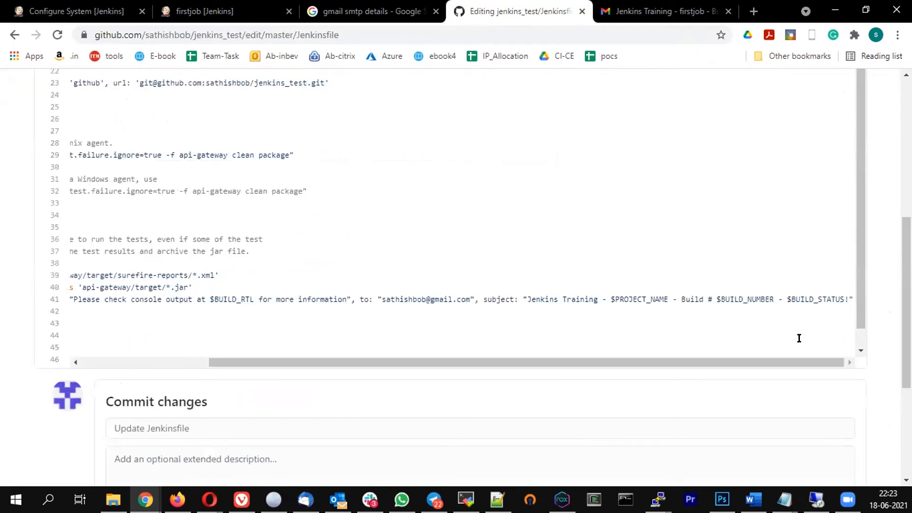
key("BackSpace")
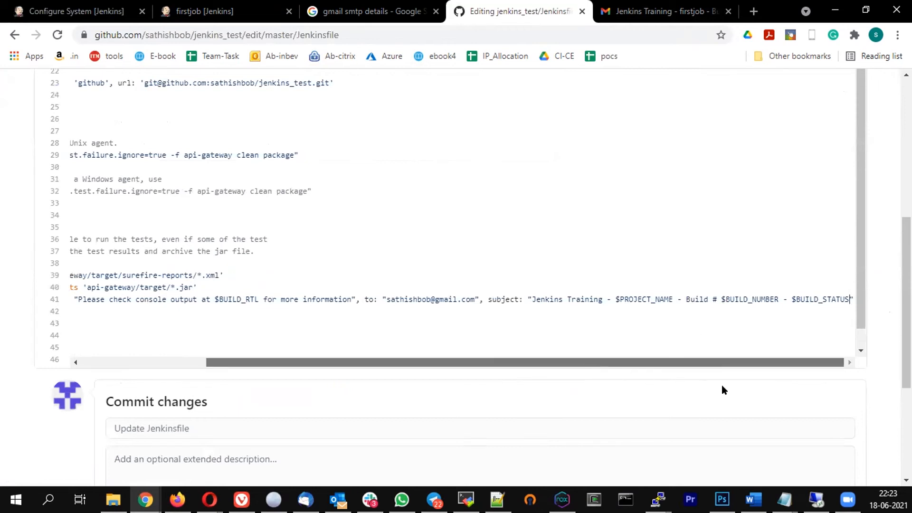
left_click_drag(674, 363, 298, 328)
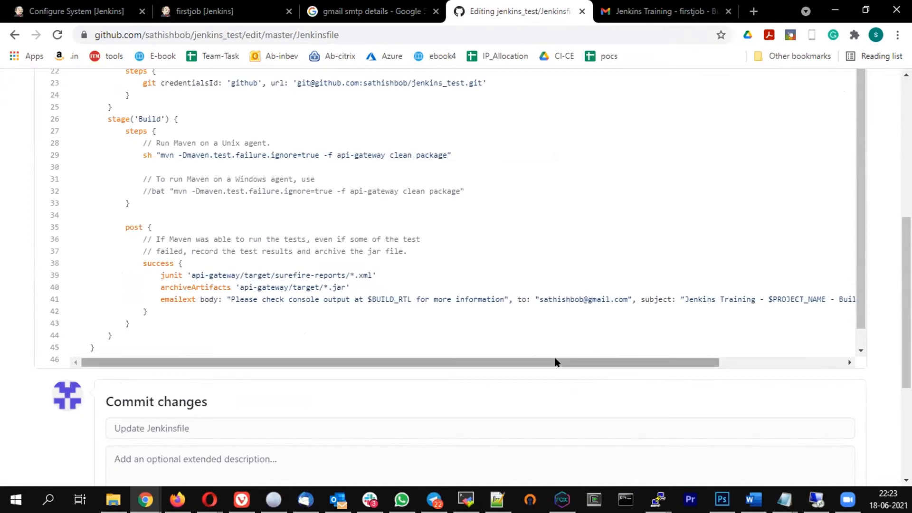
left_click_drag(546, 363, 252, 359)
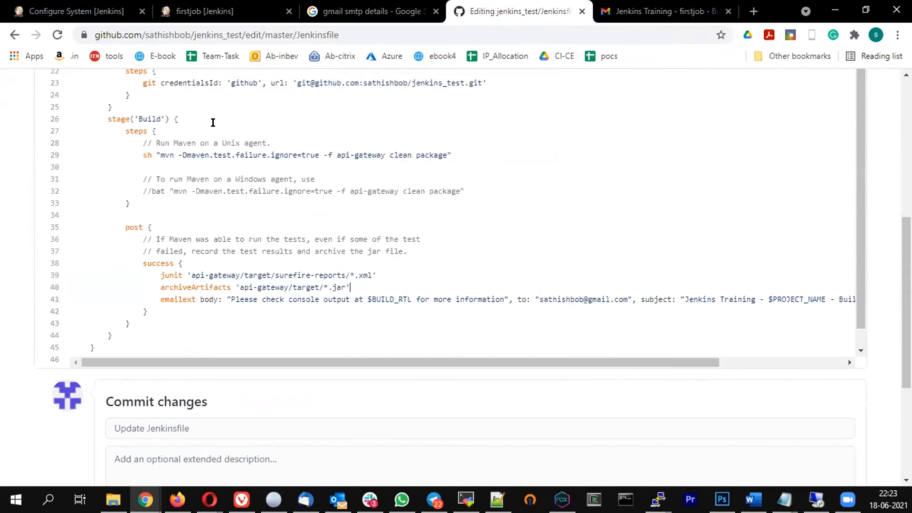
scroll(221, 232, "down", 6)
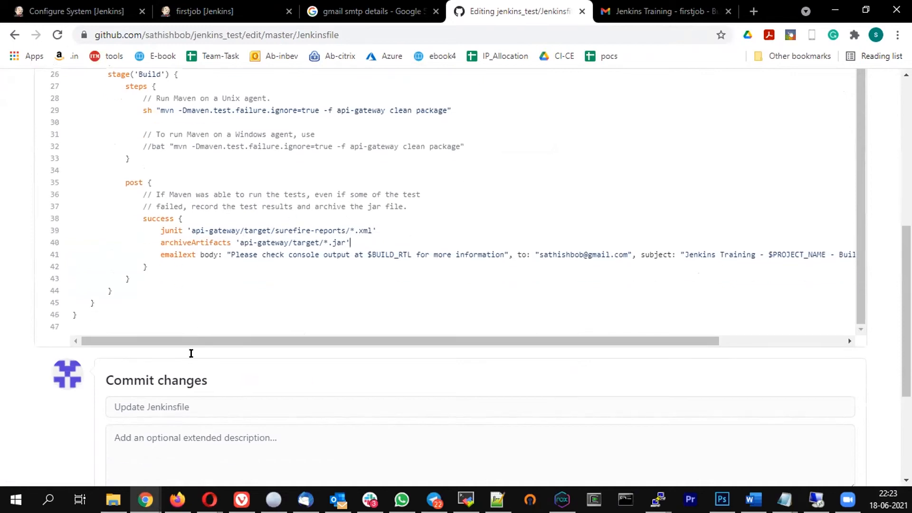
left_click(146, 372)
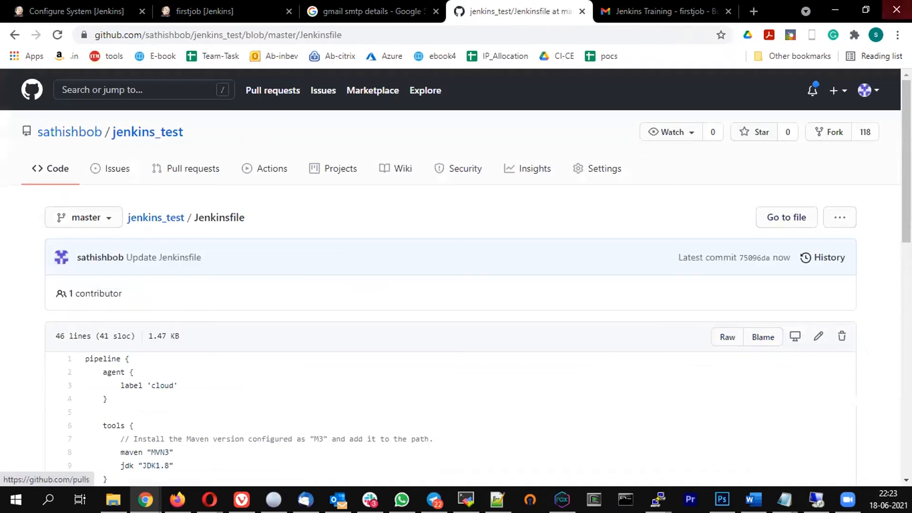
Reopen the Jenkinsfile and start replacing the agent block that holds the cloud label
left_click(819, 337)
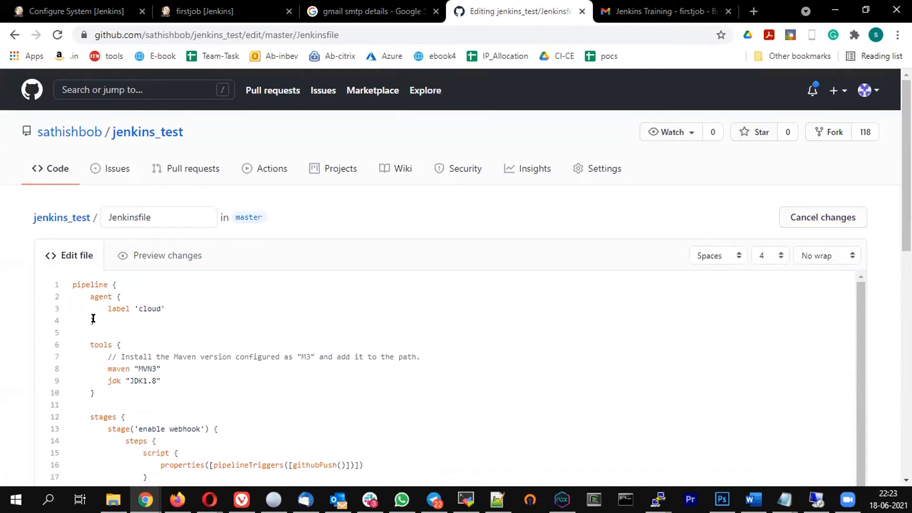
left_click_drag(68, 316, 114, 295)
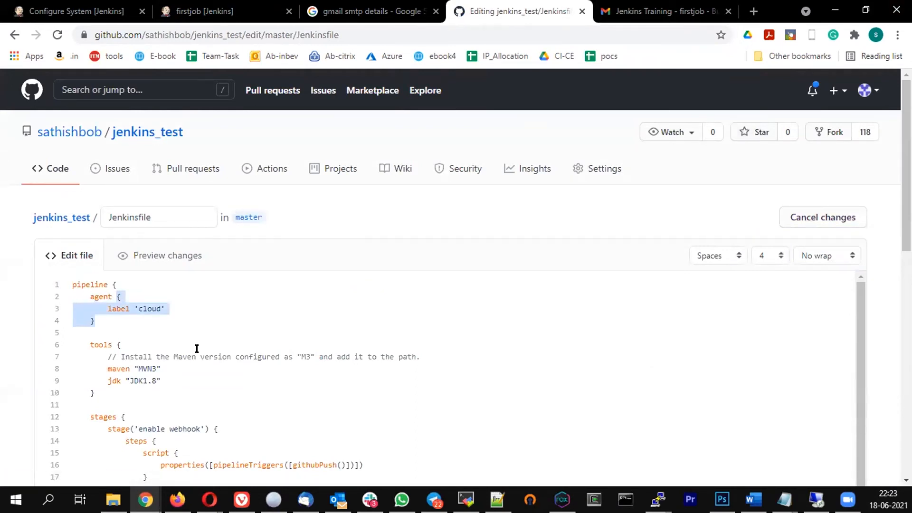
type("any")
scroll(197, 349, "down", 3)
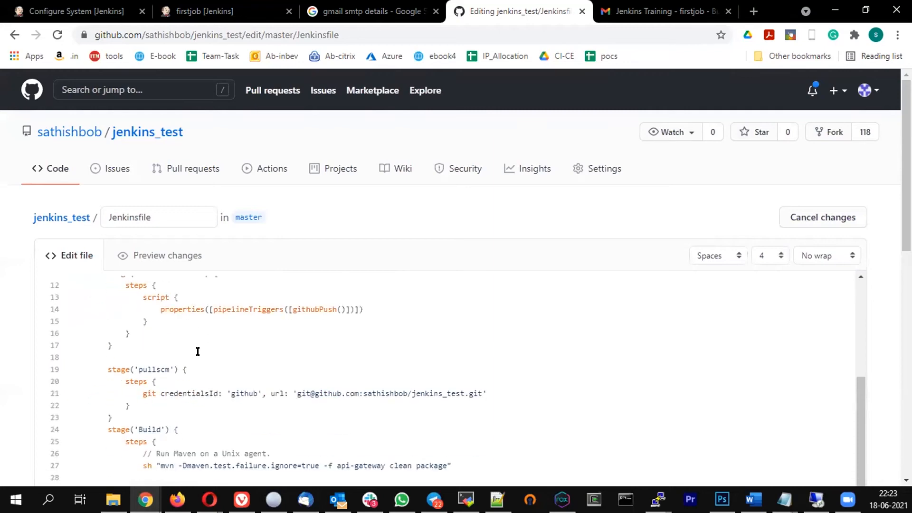
scroll(327, 364, "down", 10)
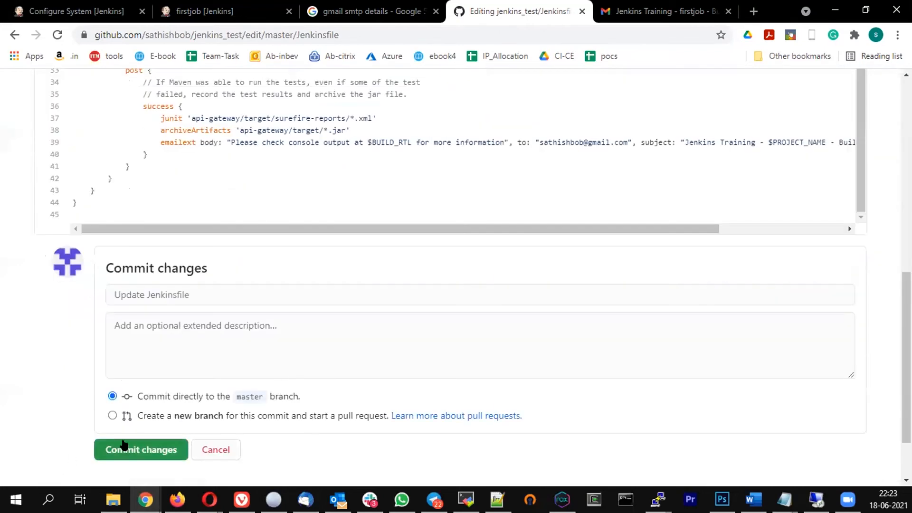
left_click(79, 10)
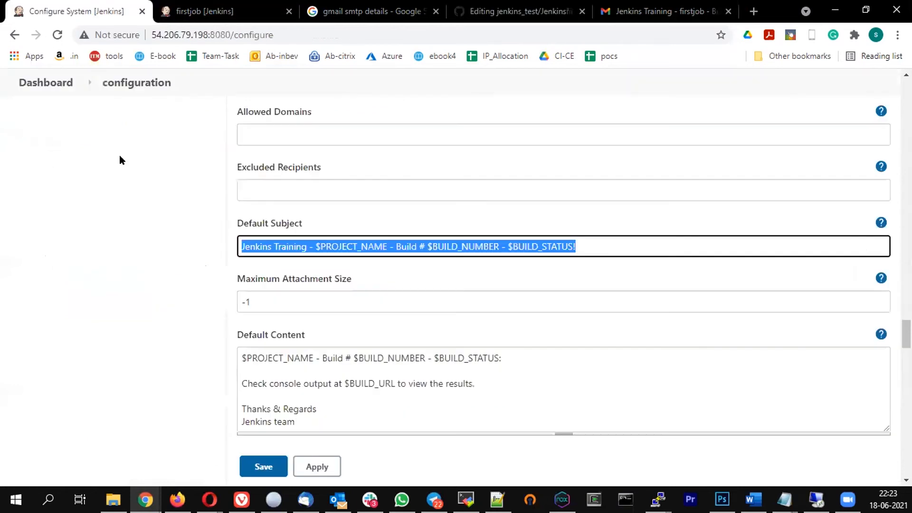
Open the Console Output of running declarativepipeline build #11 and select parts of its log
left_click(127, 85)
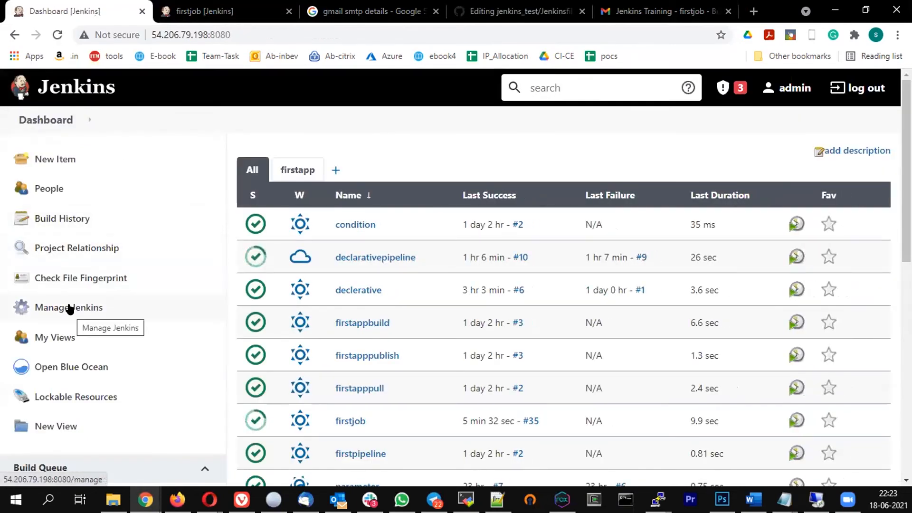
left_click(403, 258)
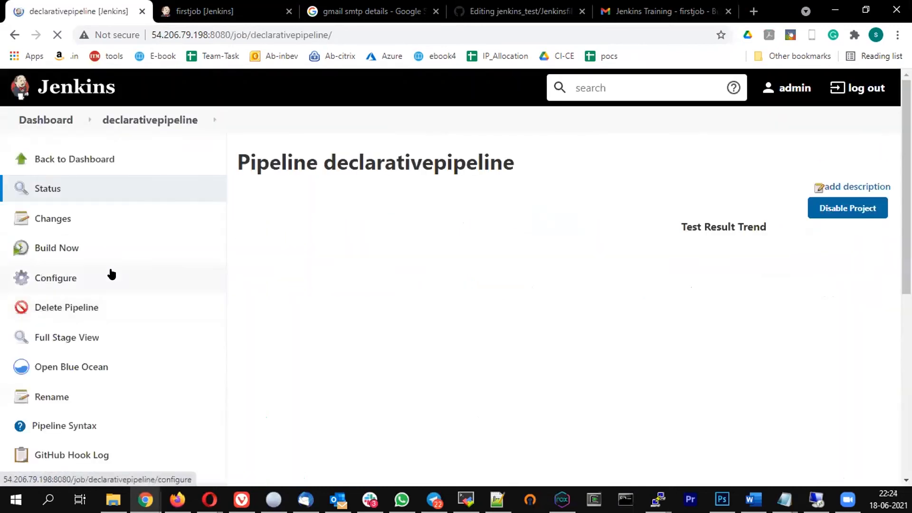
scroll(110, 268, "down", 7)
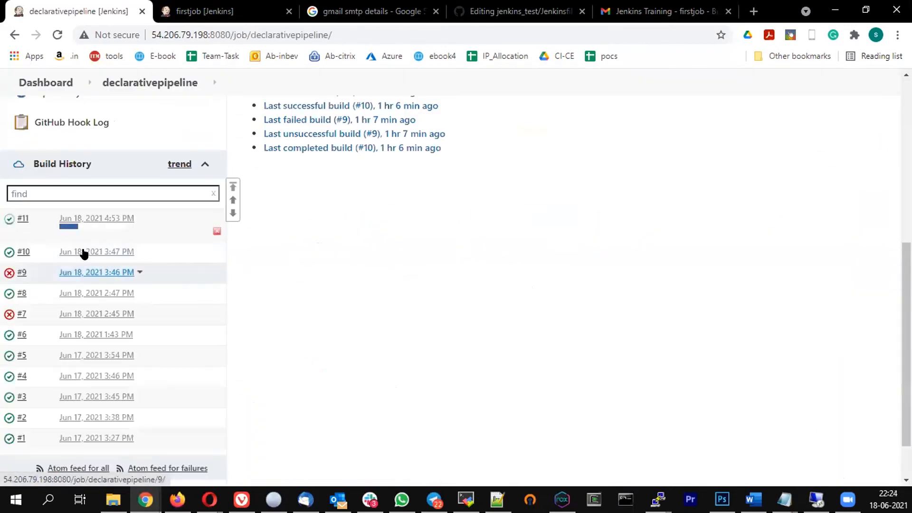
left_click(33, 220)
left_click(55, 260)
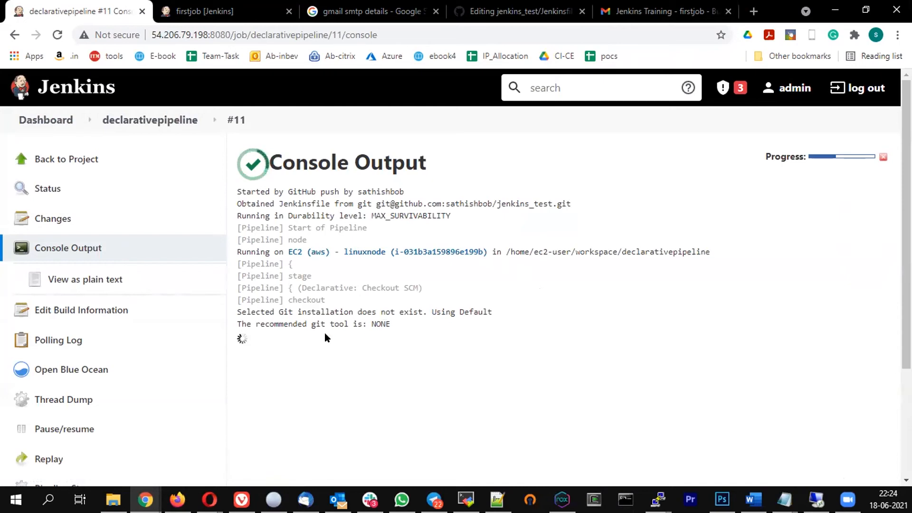
left_click_drag(316, 324, 441, 314)
left_click(390, 334)
key("ctrl+a")
left_click(394, 334)
key("ctrl+a")
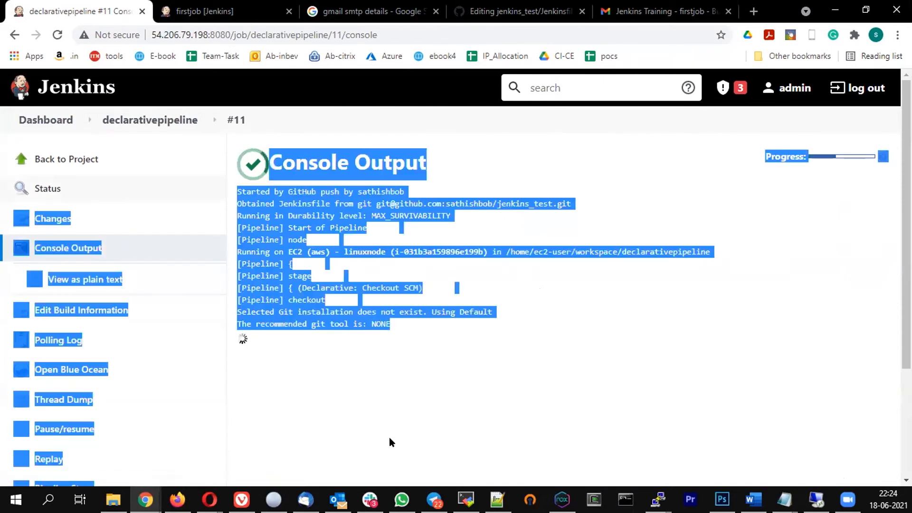
left_click(389, 440)
Refresh the dashboard and cancel the abort prompt so build #11 keeps running
left_click(42, 133)
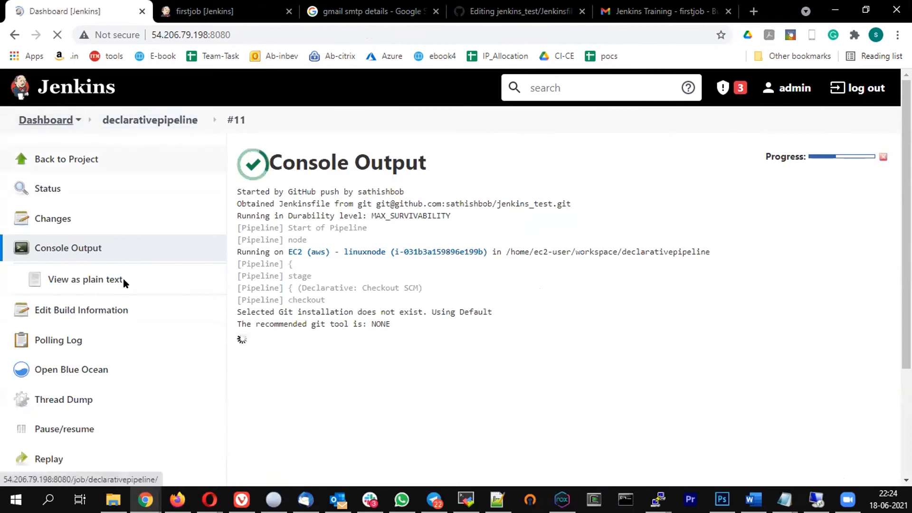
scroll(128, 280, "down", 4)
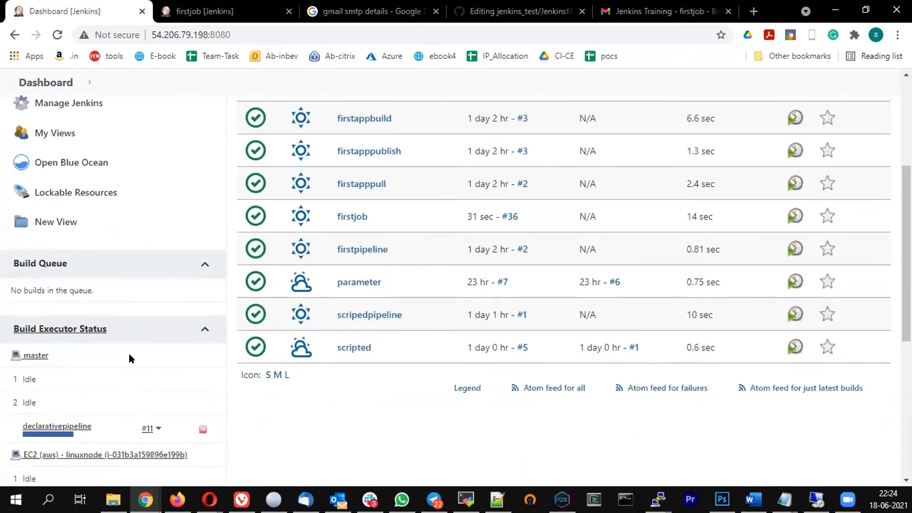
scroll(129, 356, "down", 1)
scroll(250, 346, "down", 3)
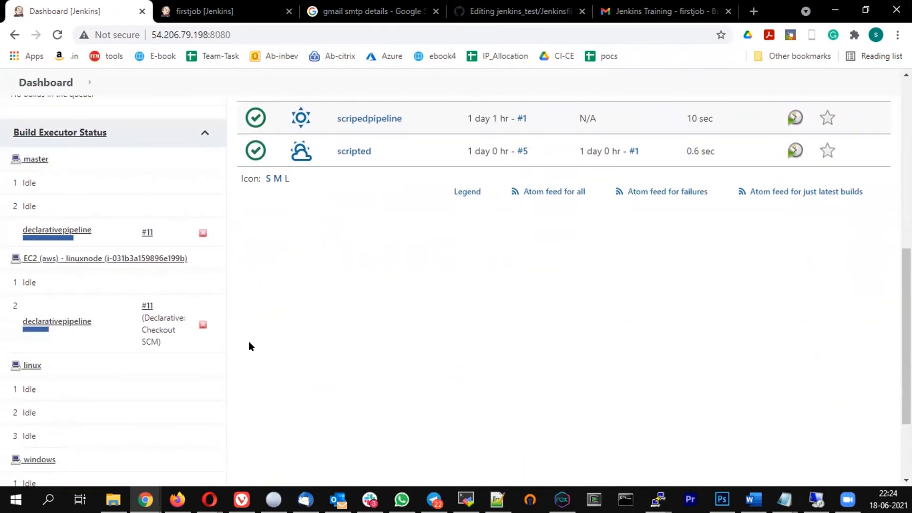
left_click(58, 34)
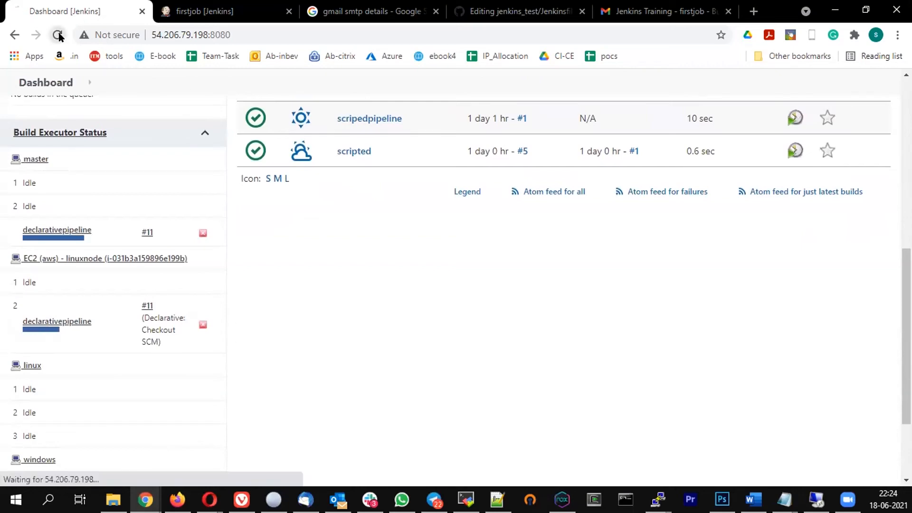
scroll(161, 281, "down", 10)
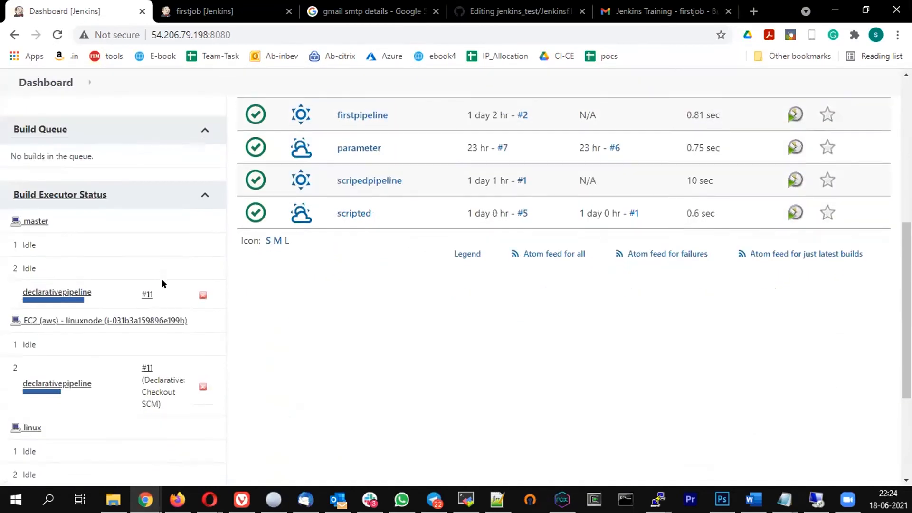
scroll(203, 233, "up", 1)
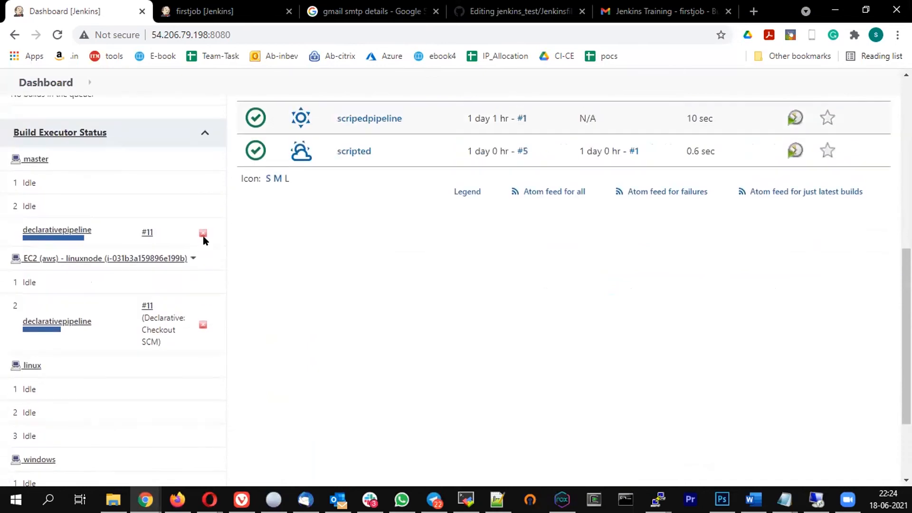
left_click(203, 233)
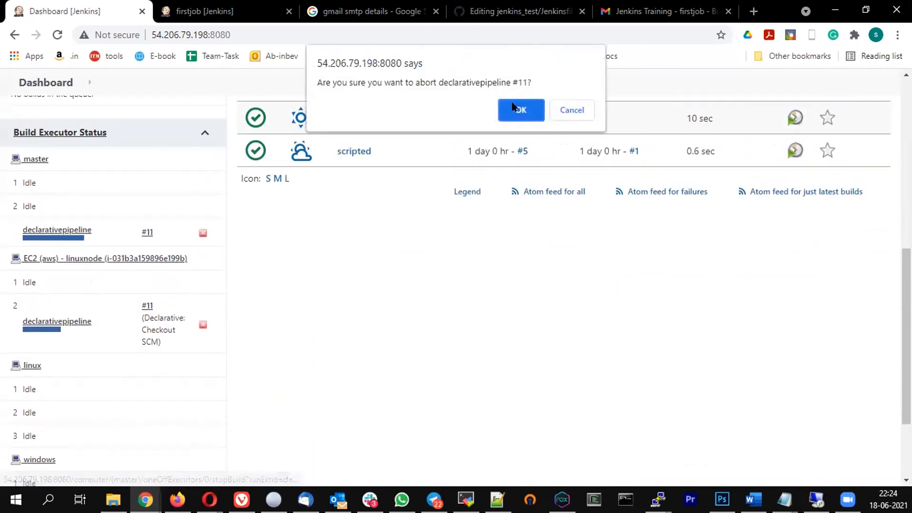
left_click(562, 110)
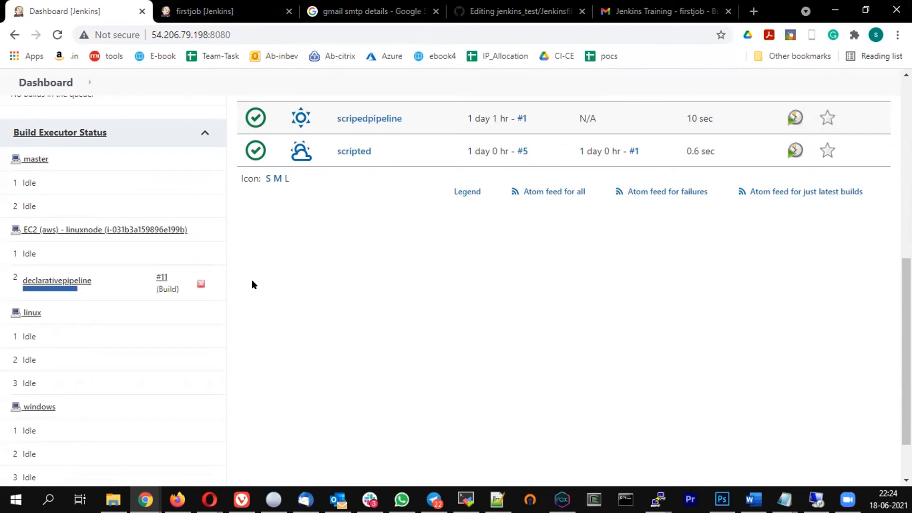
scroll(252, 284, "up", 8)
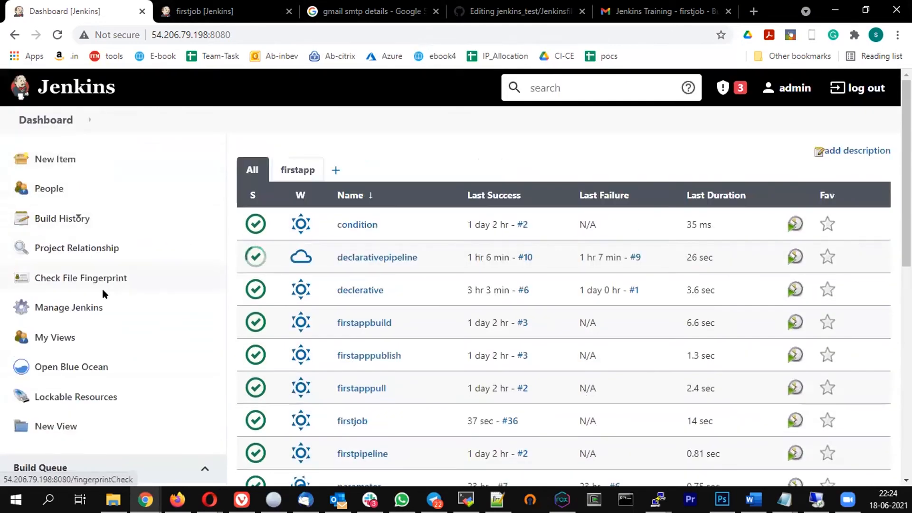
View the EC2 linuxnode agent's log under Manage Nodes and Clouds, then return to the dashboard
left_click(50, 307)
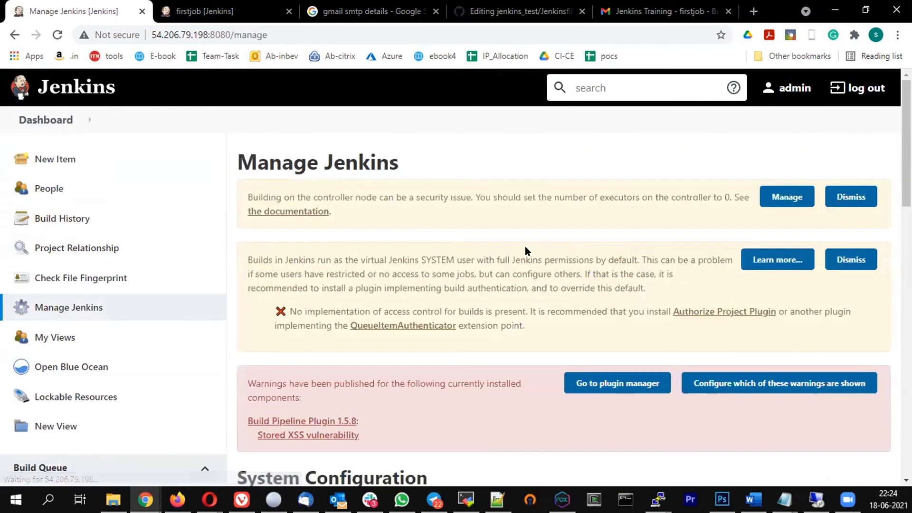
scroll(705, 174, "down", 8)
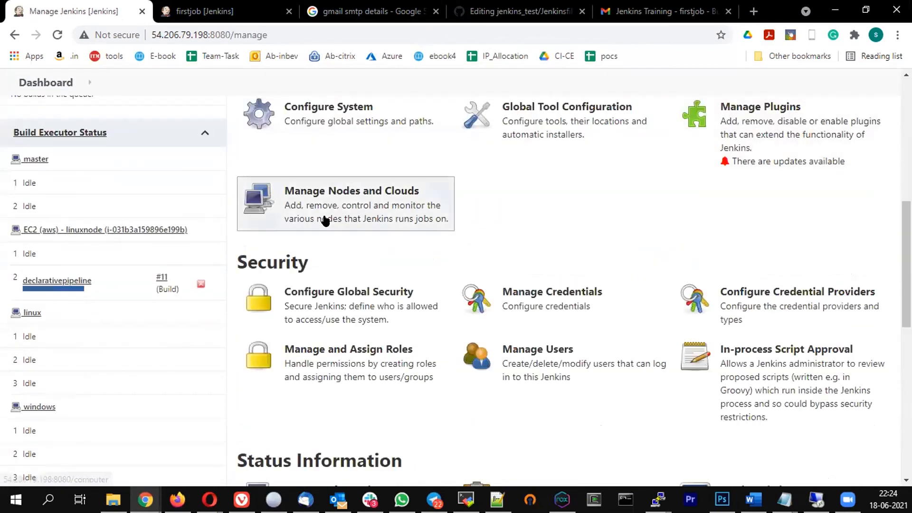
left_click(442, 231)
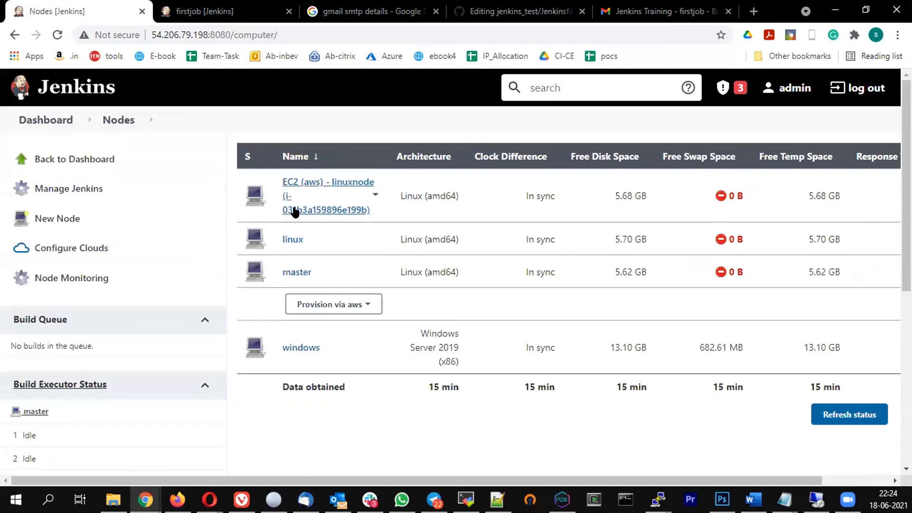
left_click(314, 210)
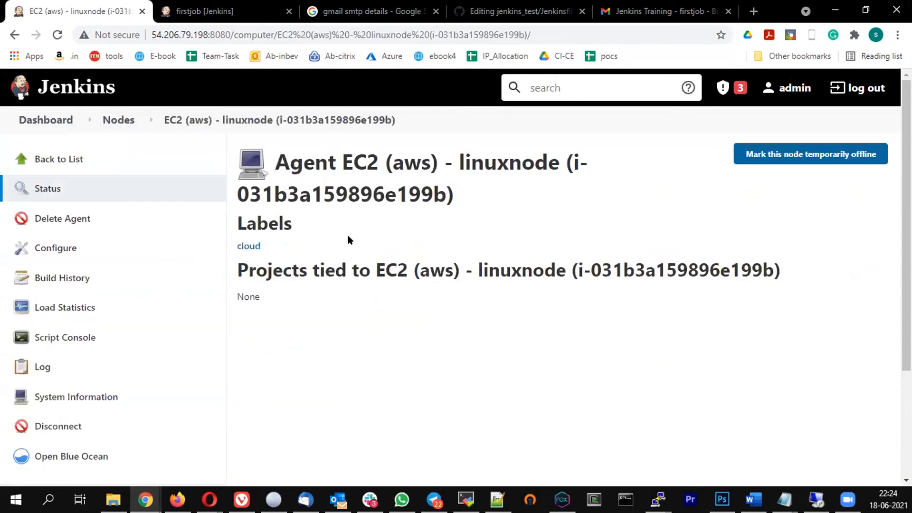
left_click(38, 367)
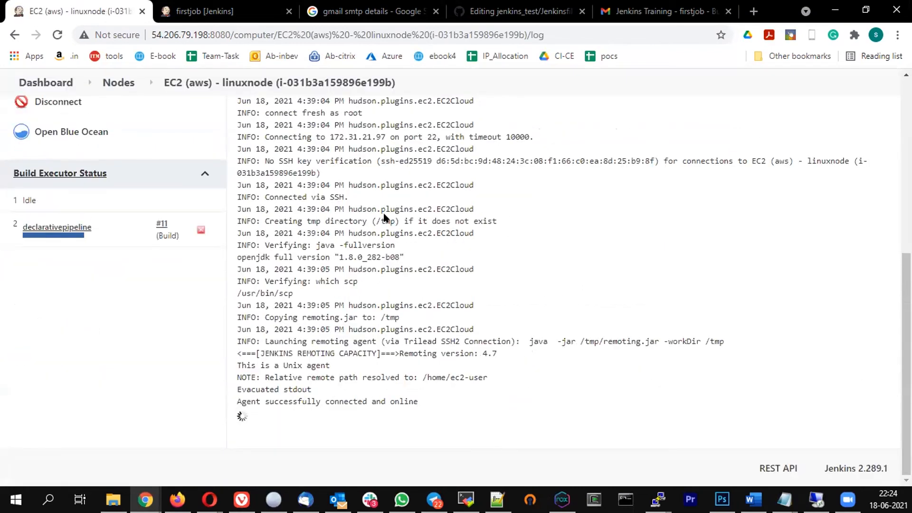
left_click(47, 82)
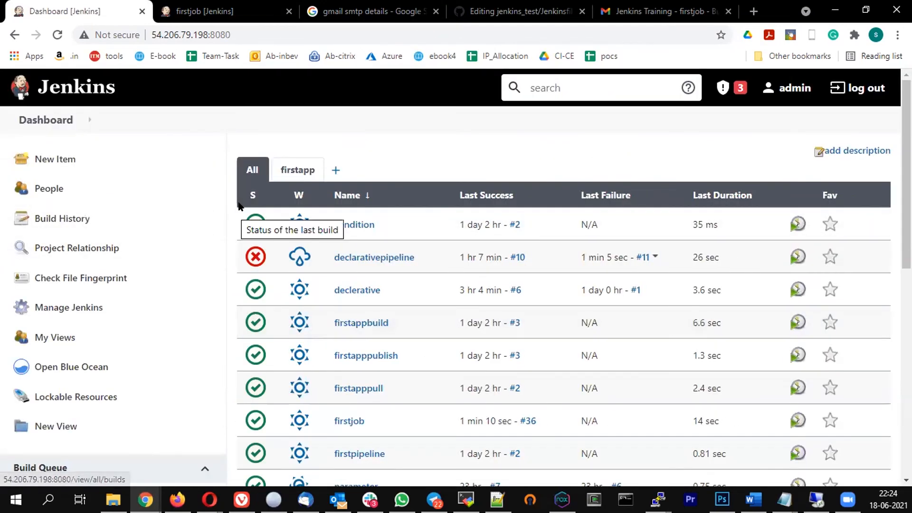
Open the Console Output of declarativepipeline build #11
scroll(238, 219, "down", 3)
scroll(230, 208, "down", 4)
scroll(65, 242, "up", 4)
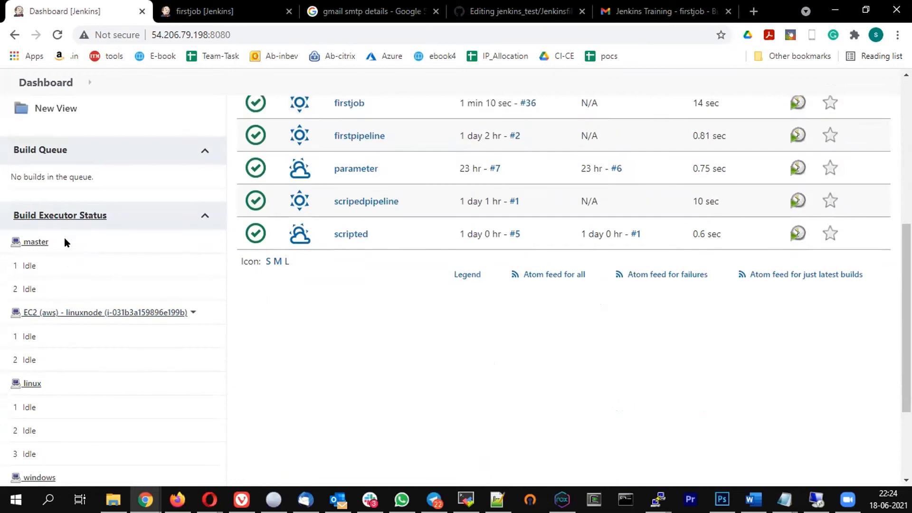
left_click(348, 125)
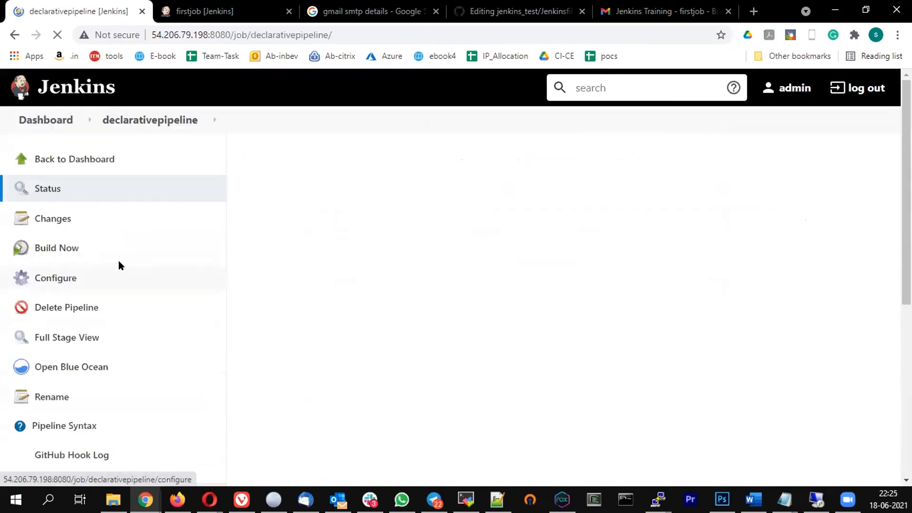
scroll(136, 274, "down", 5)
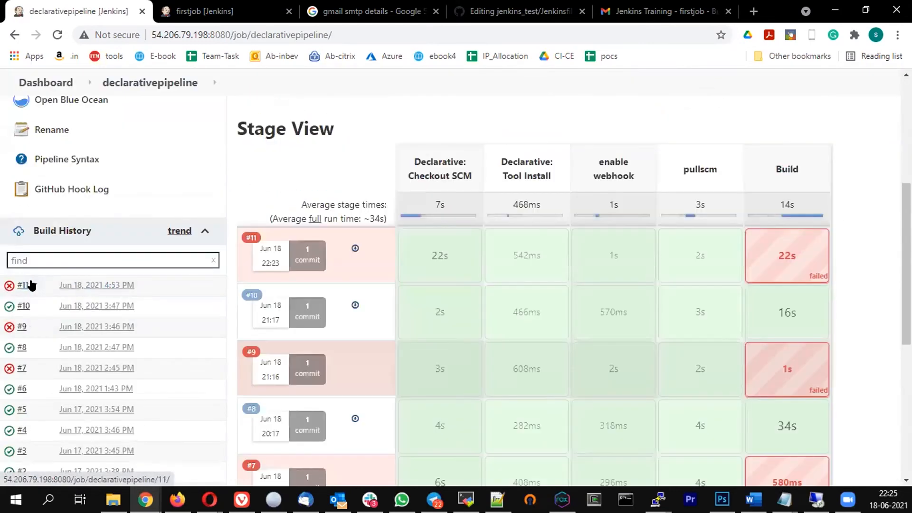
left_click(31, 285)
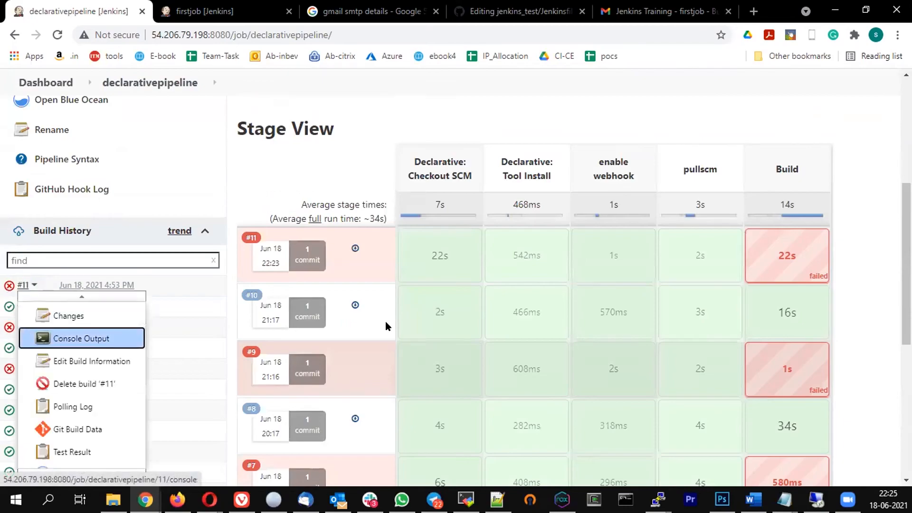
left_click(52, 336)
Highlight the MissingPropertyException for BUILD_RTL, then return to the declarativepipeline page
scroll(503, 325, "down", 15)
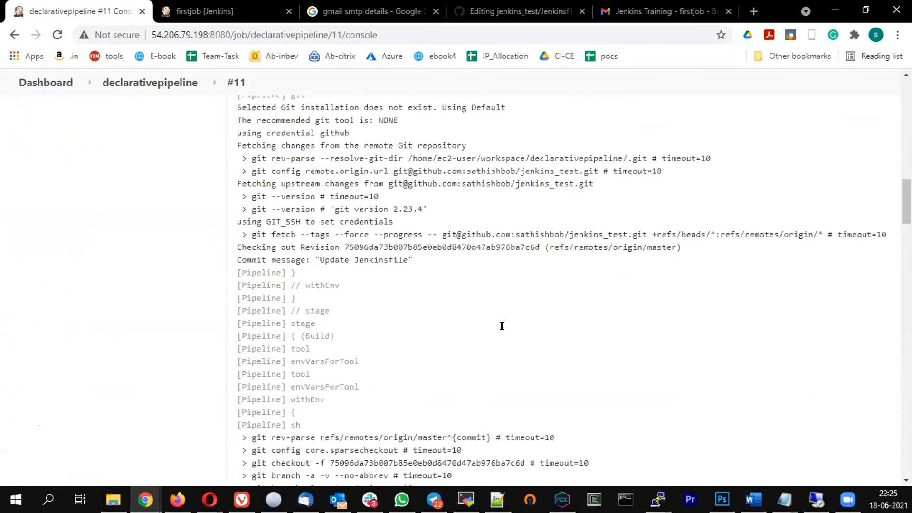
scroll(503, 328, "down", 9)
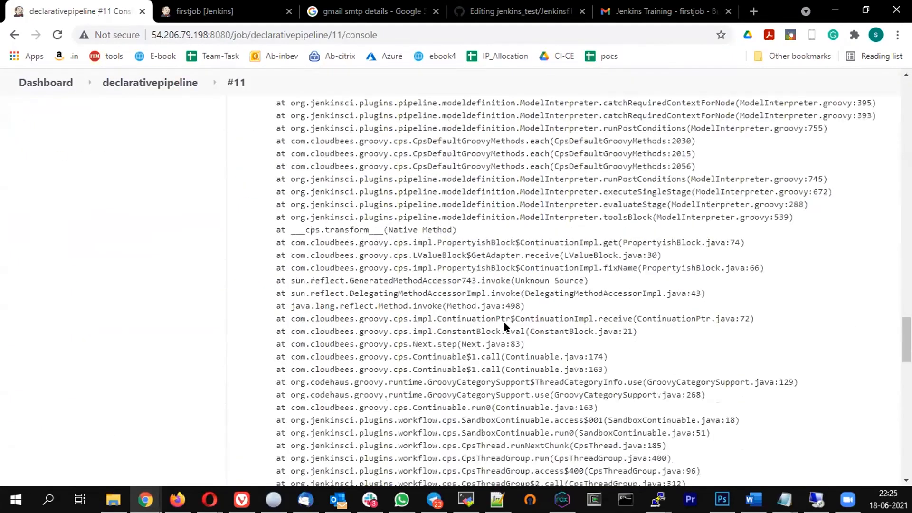
scroll(504, 327, "up", 4)
scroll(505, 328, "up", 3)
left_click_drag(550, 380, 238, 382)
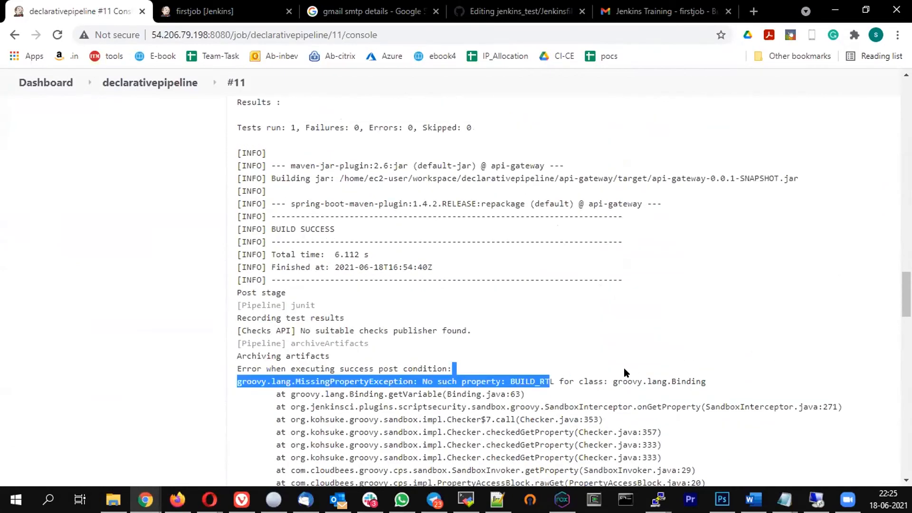
left_click(569, 396)
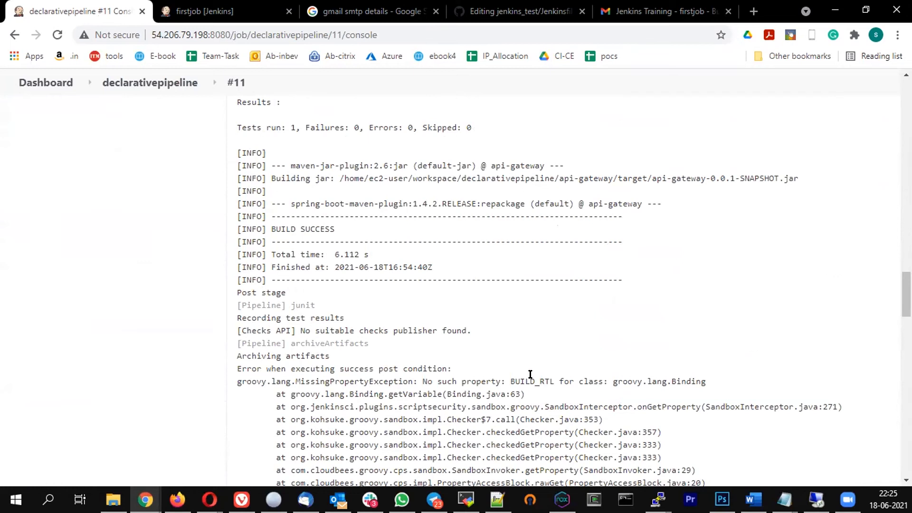
left_click_drag(532, 379, 580, 387)
left_click(578, 387)
left_click(123, 84)
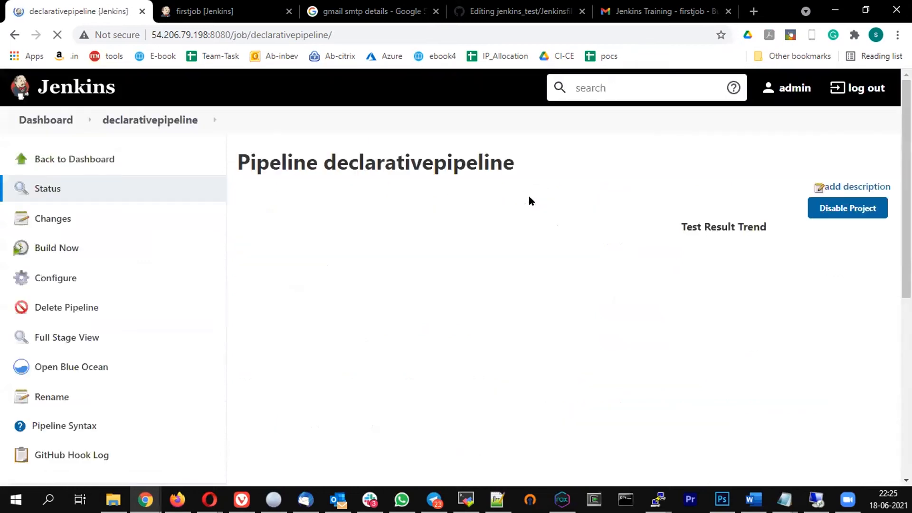
Change $BUILD_RTL to $BUILD_URL on line 39 of the Jenkinsfile and commit to master
left_click(520, 10)
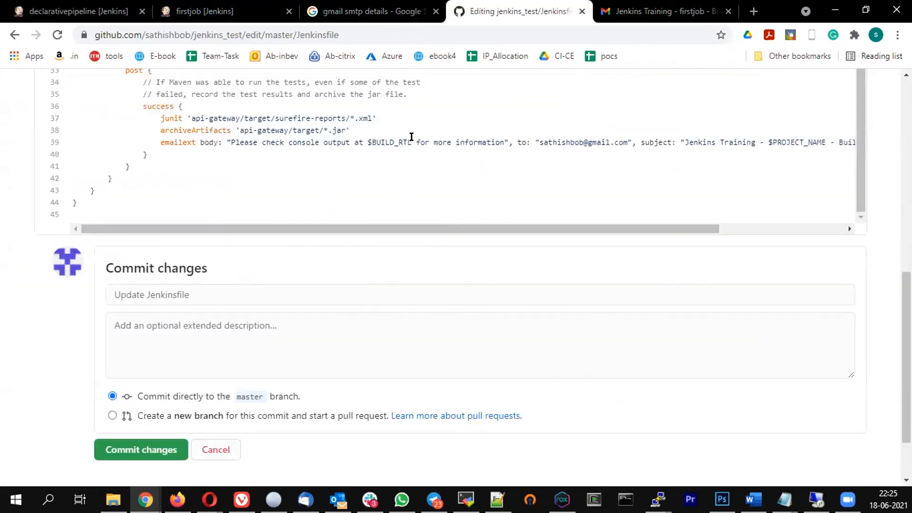
left_click_drag(411, 137, 394, 138)
type("URL")
key("BackSpace")
key("BackSpace")
type("T")
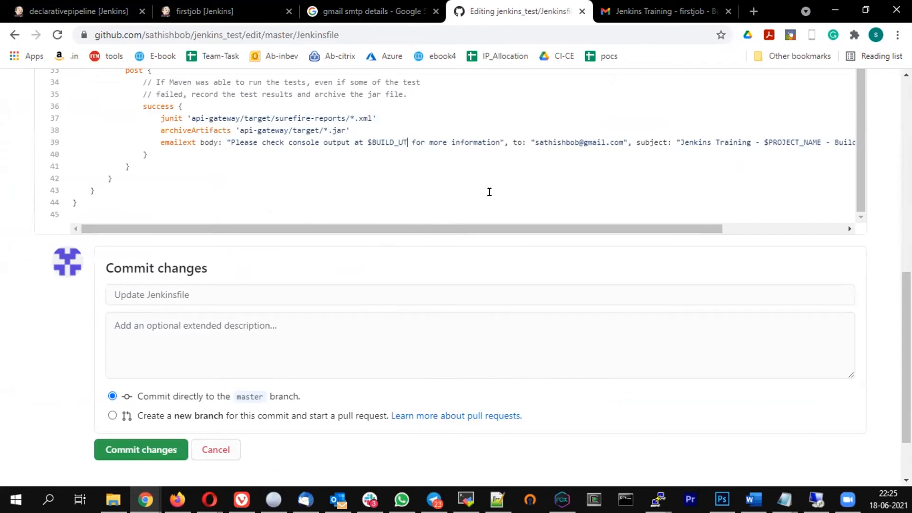
key("BackSpace")
type("RL")
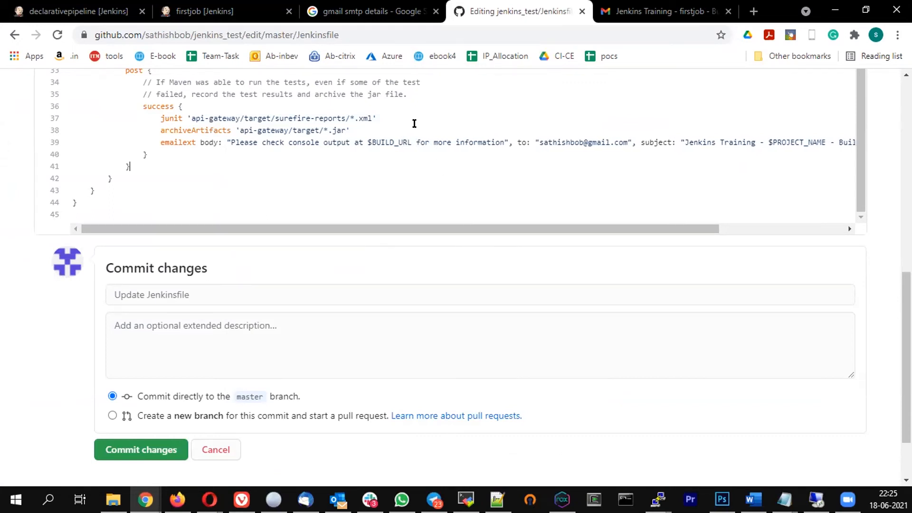
left_click(136, 449)
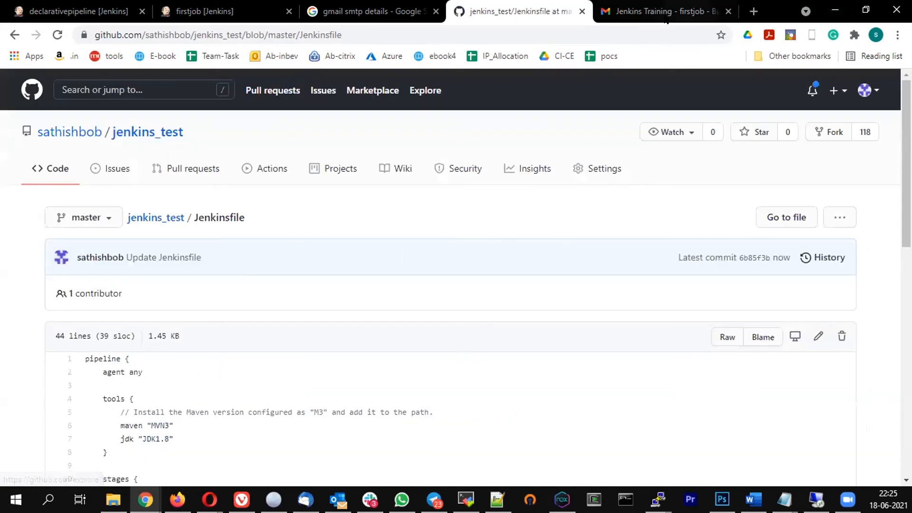
Check the commit on GitHub, reload the declarativepipeline job, and open build #12's Console Output
left_click(76, 11)
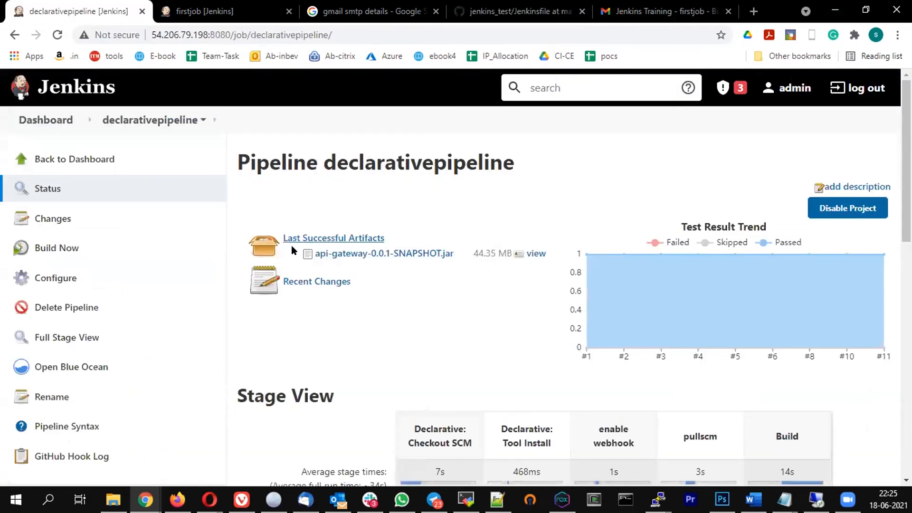
scroll(292, 245, "down", 5)
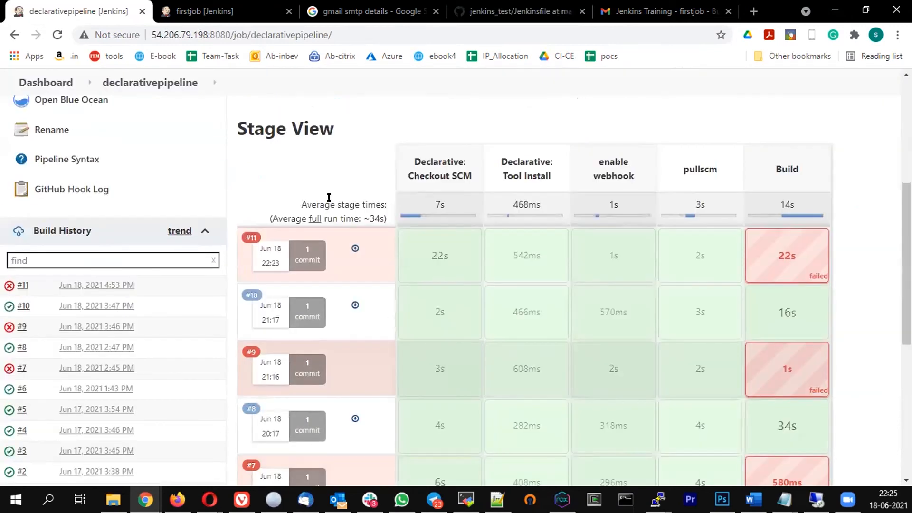
left_click(485, 14)
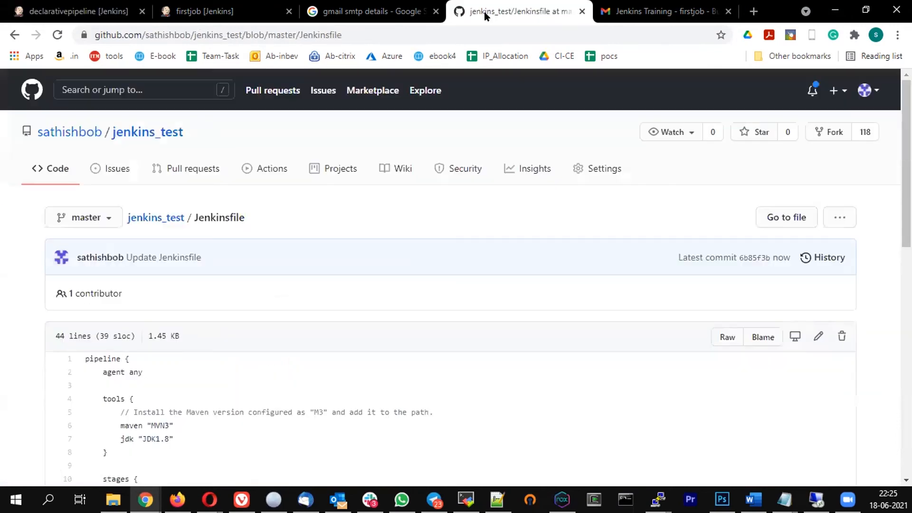
scroll(295, 318, "down", 10)
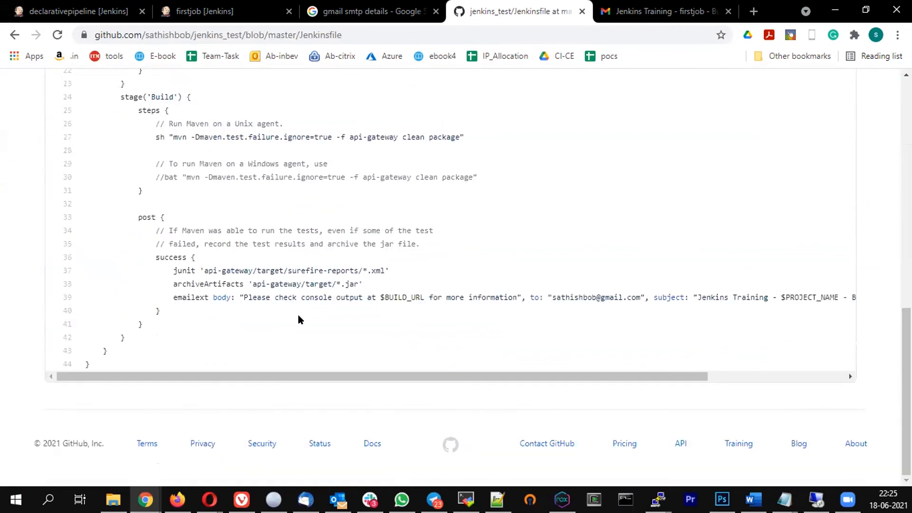
left_click(46, 15)
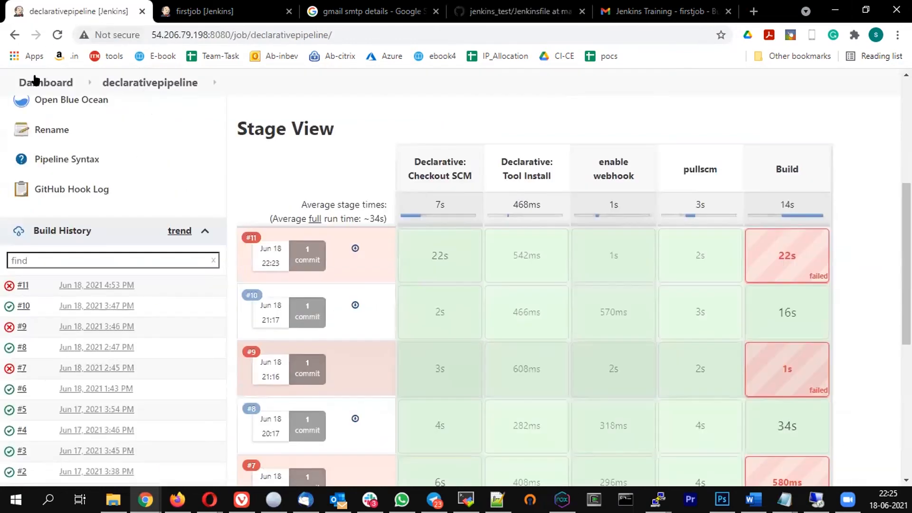
left_click(57, 35)
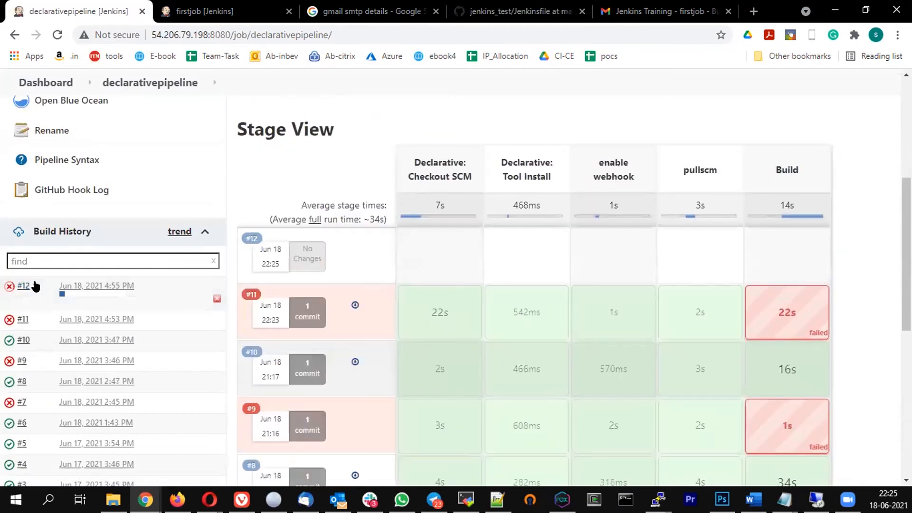
left_click(35, 286)
left_click(77, 344)
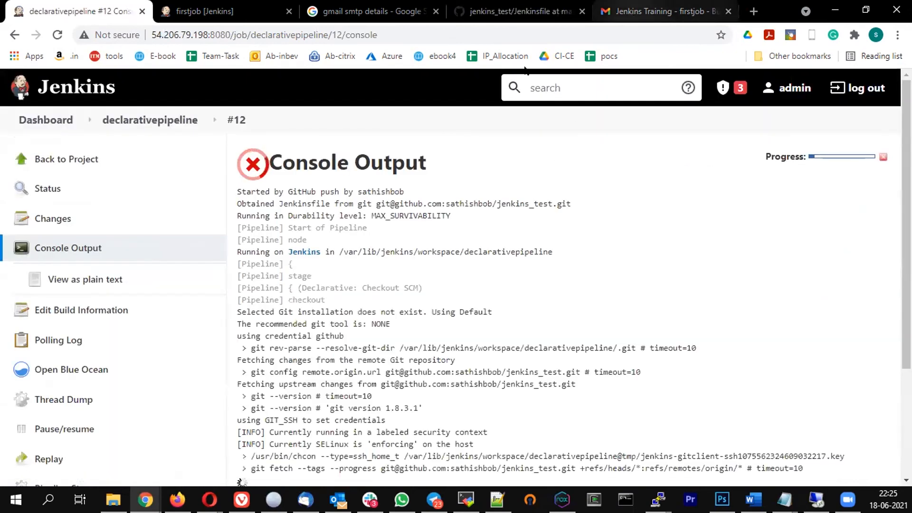
Scroll build #12's console to the post stage and highlight the PROJECT_NAME MissingPropertyException
scroll(503, 275, "down", 3)
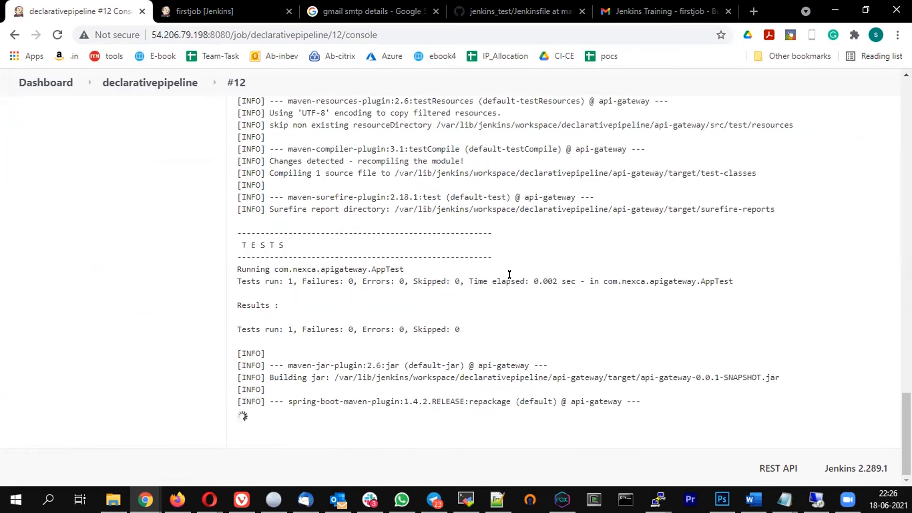
scroll(516, 302, "up", 3)
scroll(517, 302, "up", 10)
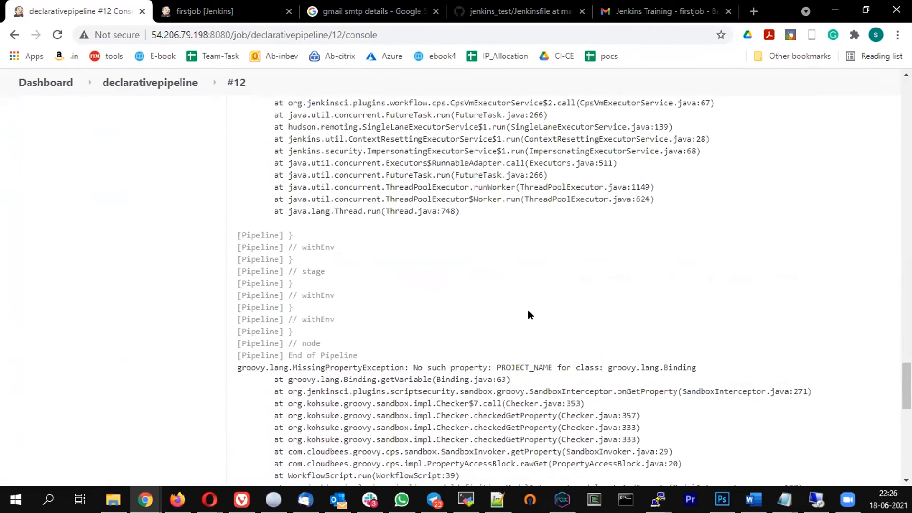
scroll(529, 315, "up", 12)
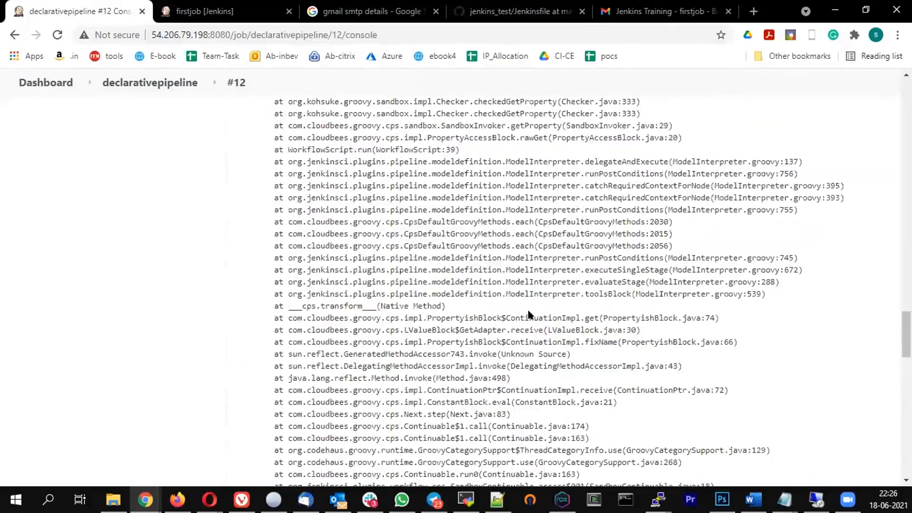
scroll(530, 315, "up", 4)
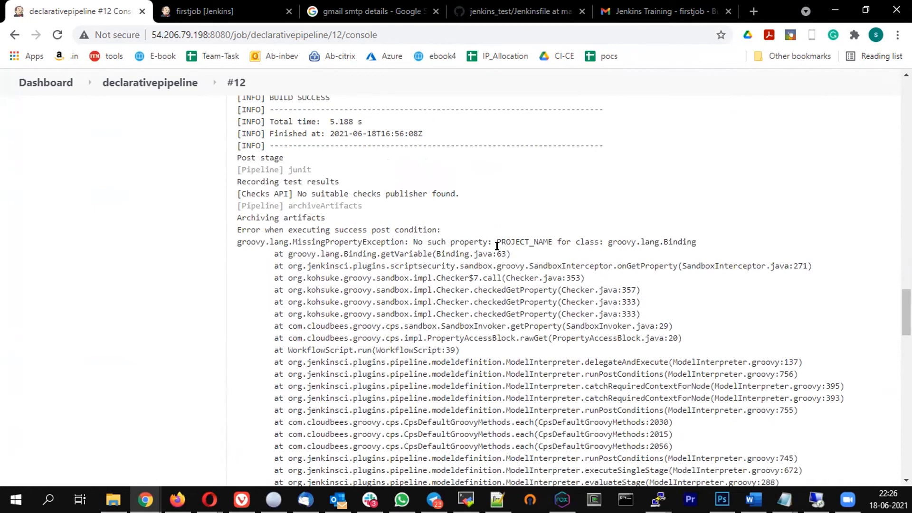
left_click_drag(497, 241, 237, 243)
Review the emailext subject line using $PROJECT_NAME in the jenkins_test Jenkinsfile on GitHub
left_click(364, 12)
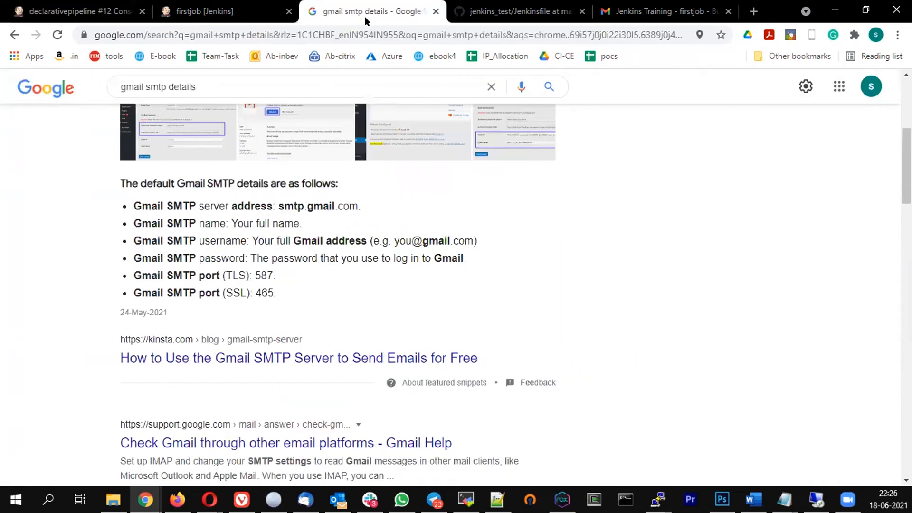
left_click(478, 7)
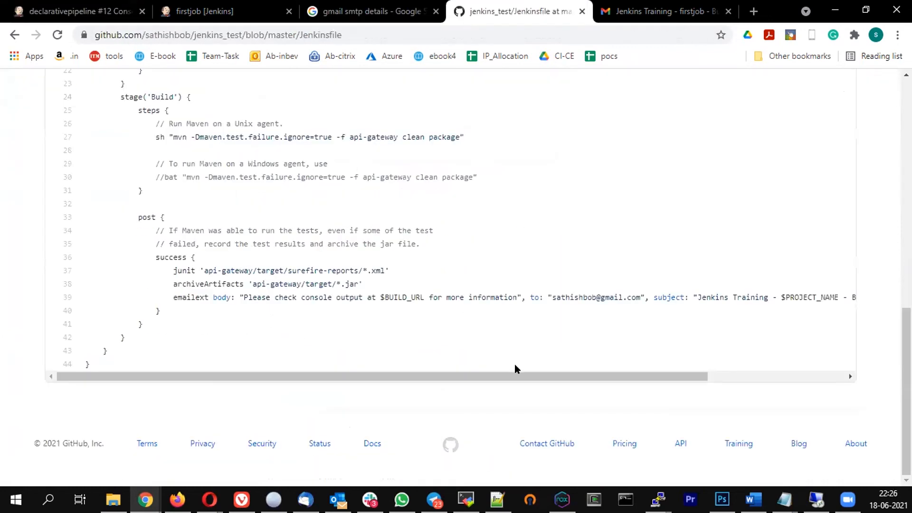
left_click_drag(505, 372, 665, 363)
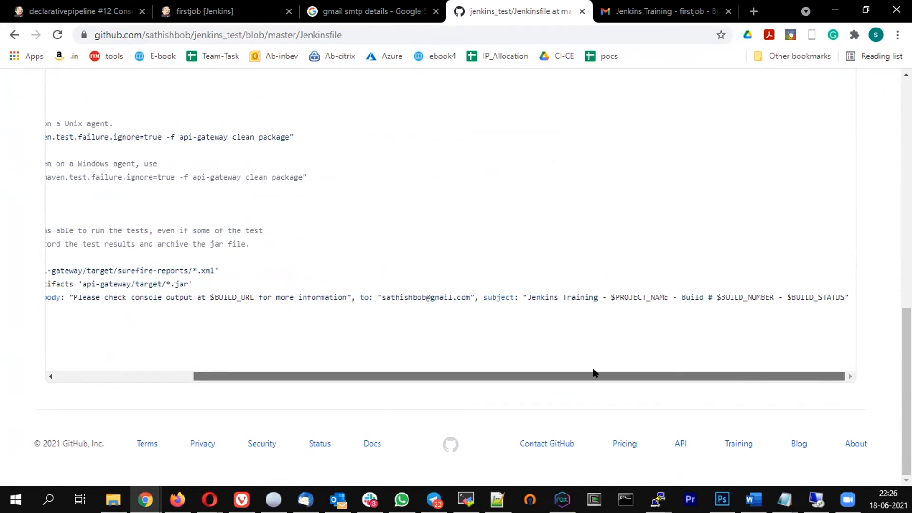
left_click_drag(593, 375, 455, 384)
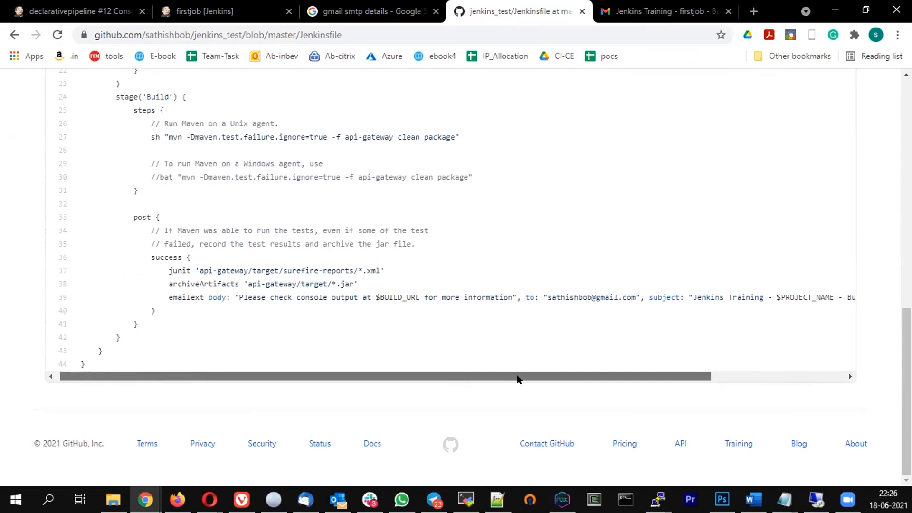
left_click_drag(517, 376, 720, 346)
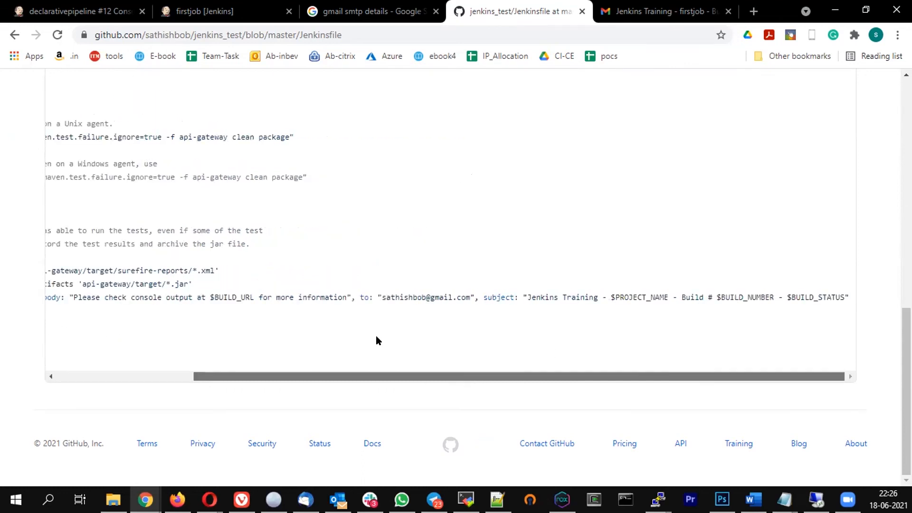
scroll(517, 239, "up", 1)
scroll(517, 239, "up", 8)
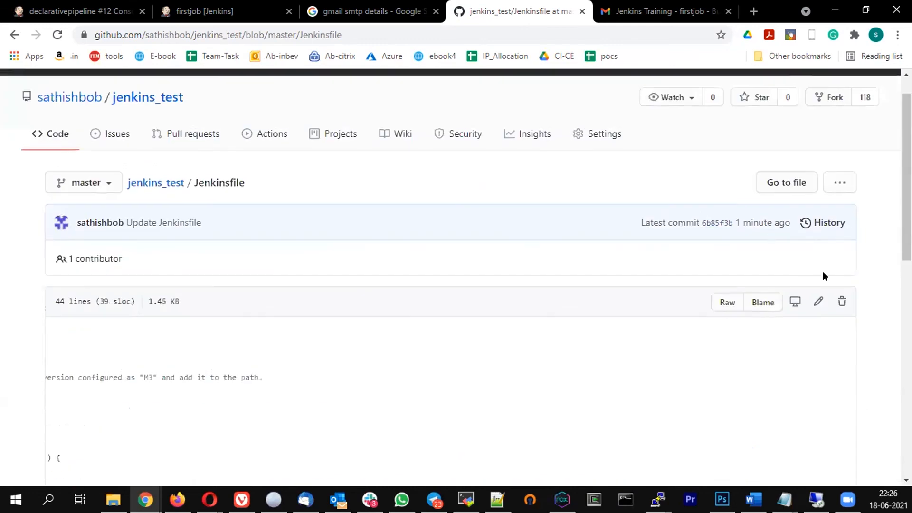
Replace the double quotes around the line 39 emailext subject with single quotes and commit to master
left_click(818, 302)
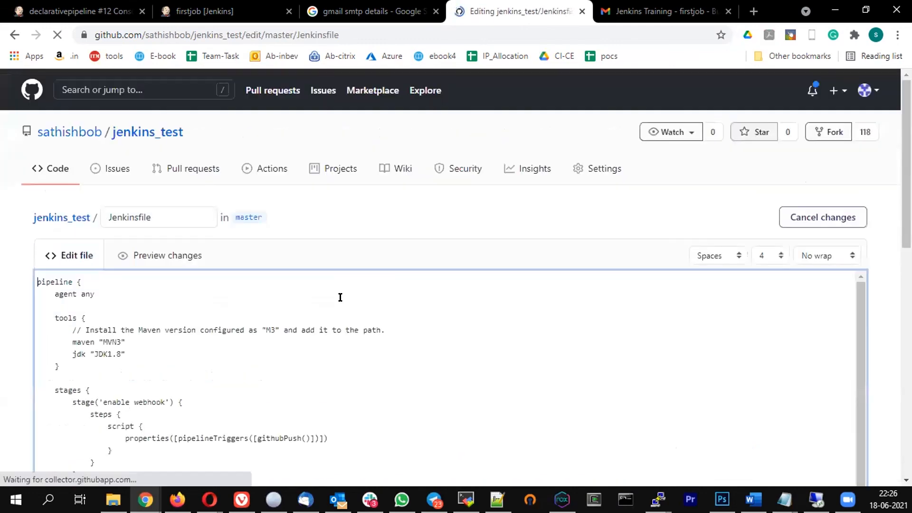
scroll(435, 243, "down", 10)
scroll(433, 153, "down", 3)
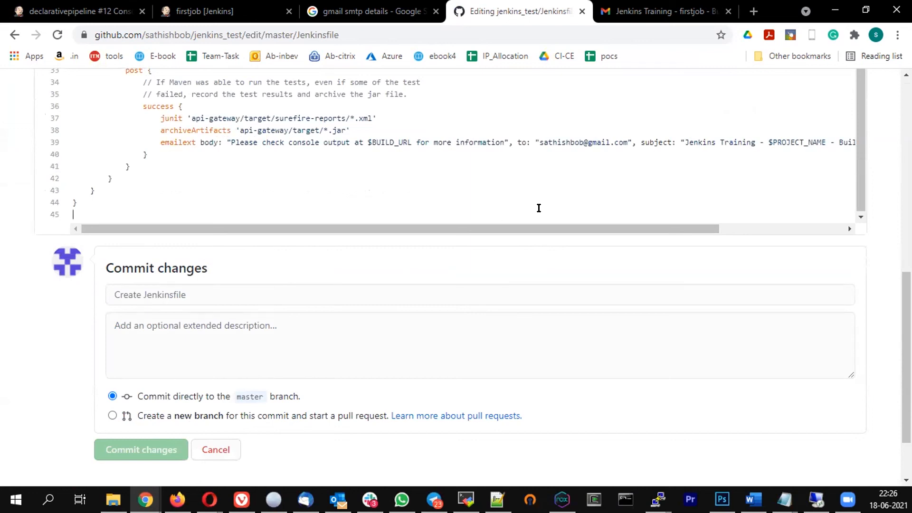
left_click_drag(685, 229, 833, 229)
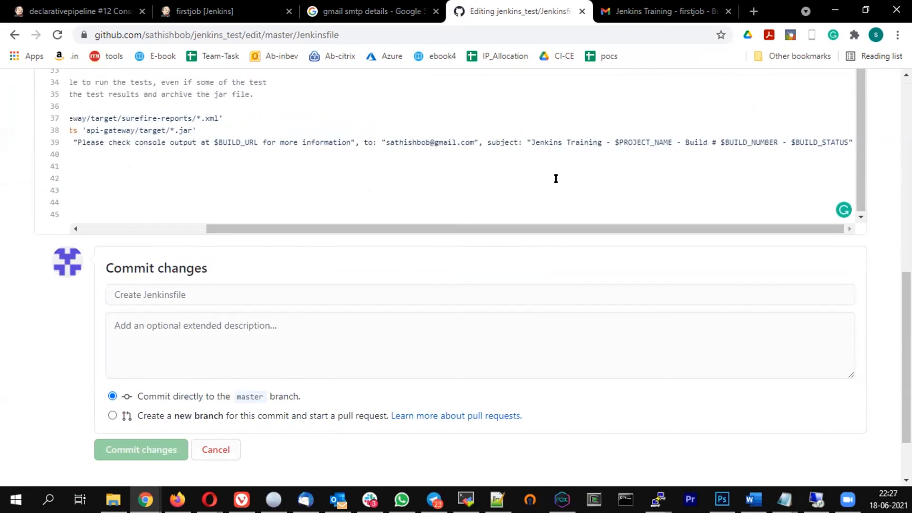
key("BackSpace")
type("'")
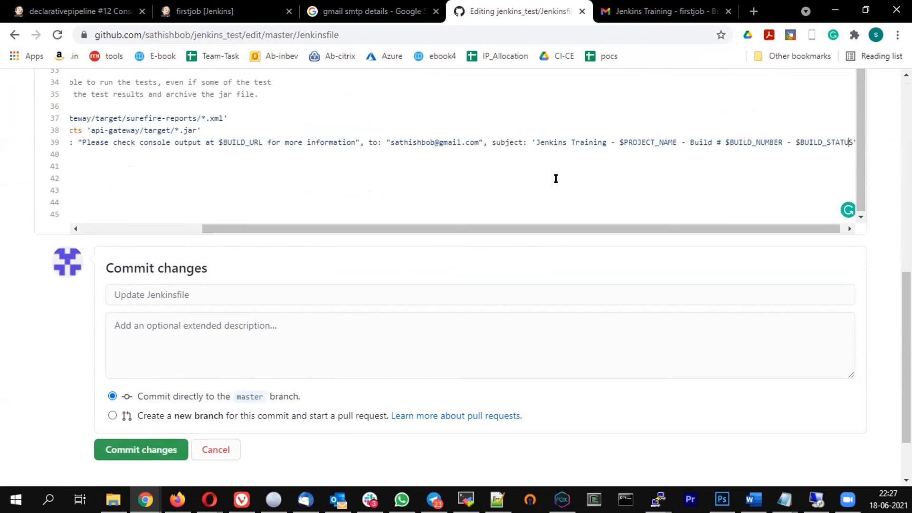
key("Right")
key("Right")
key("BackSpace")
type("'")
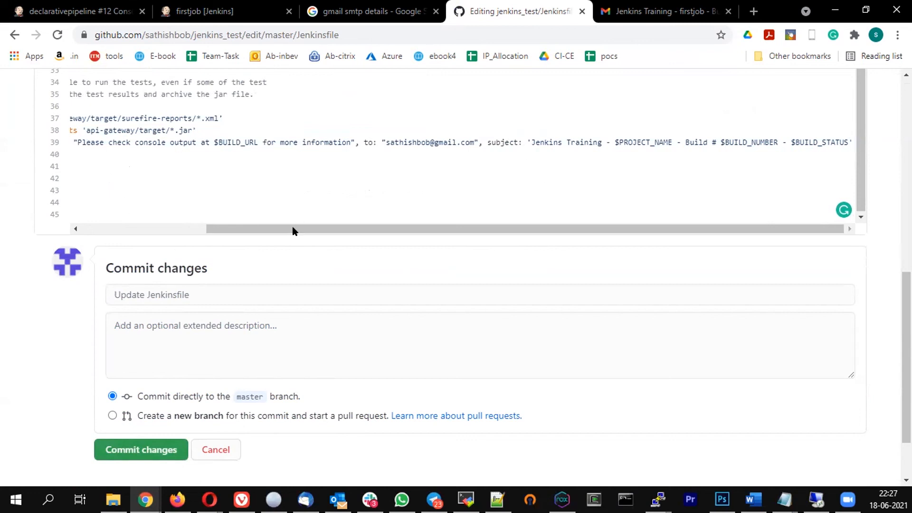
left_click_drag(216, 229, 442, 219)
left_click(126, 455)
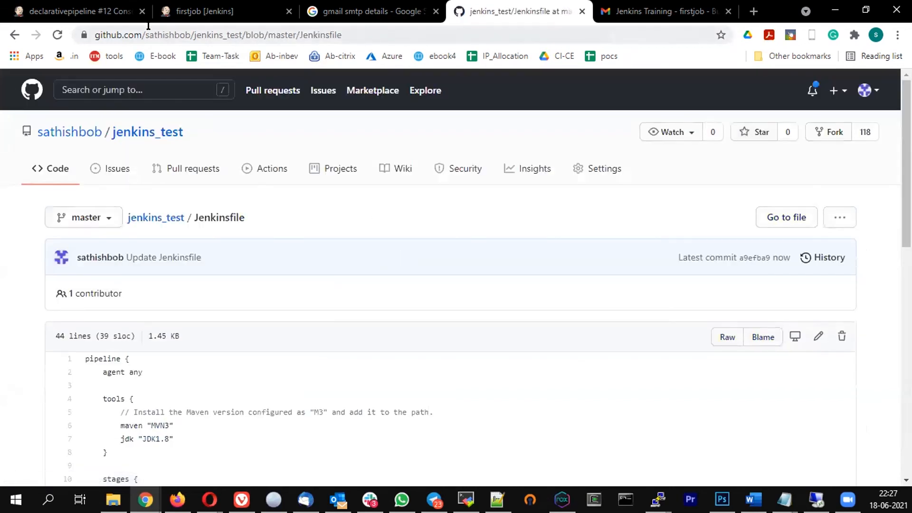
Open the declarativepipeline job page in Jenkins
left_click(76, 14)
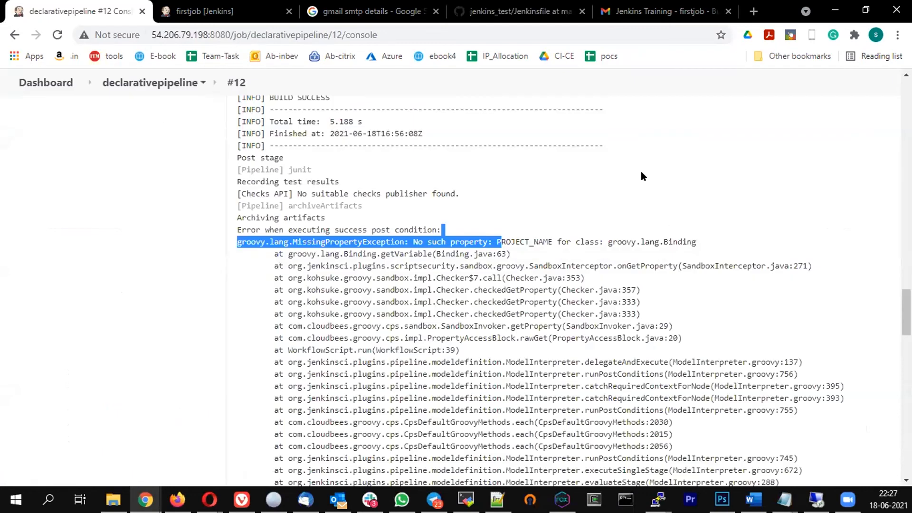
left_click(152, 83)
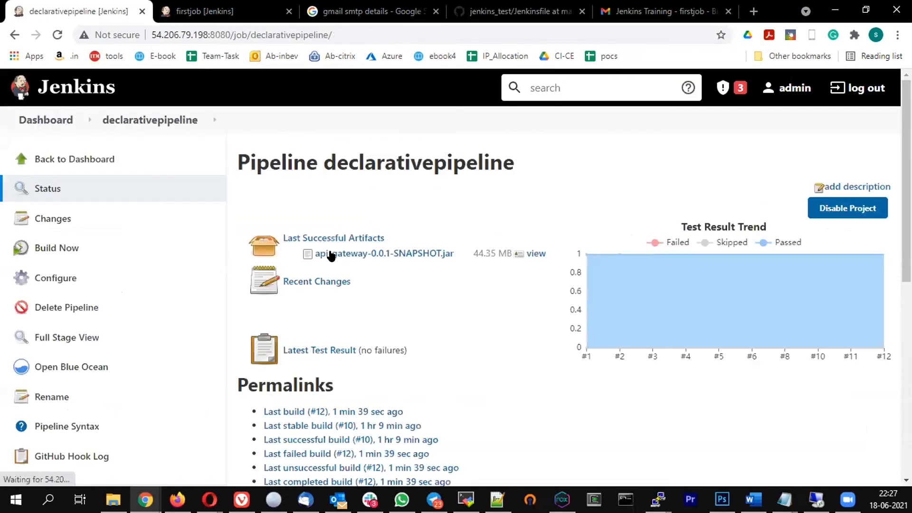
scroll(272, 232, "down", 2)
scroll(272, 231, "down", 2)
Trash the firstjob Build # 36 and # 37 emails in Gmail, then return to Jenkins
left_click(665, 11)
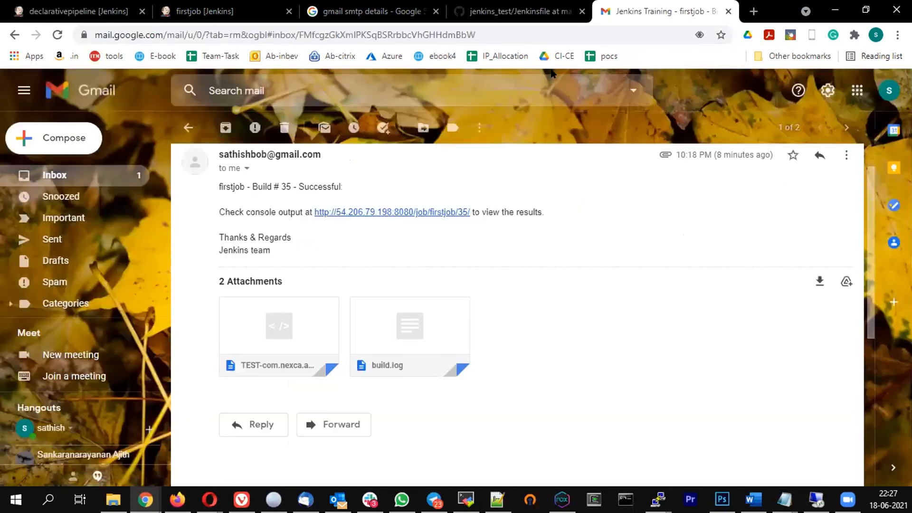
left_click(189, 128)
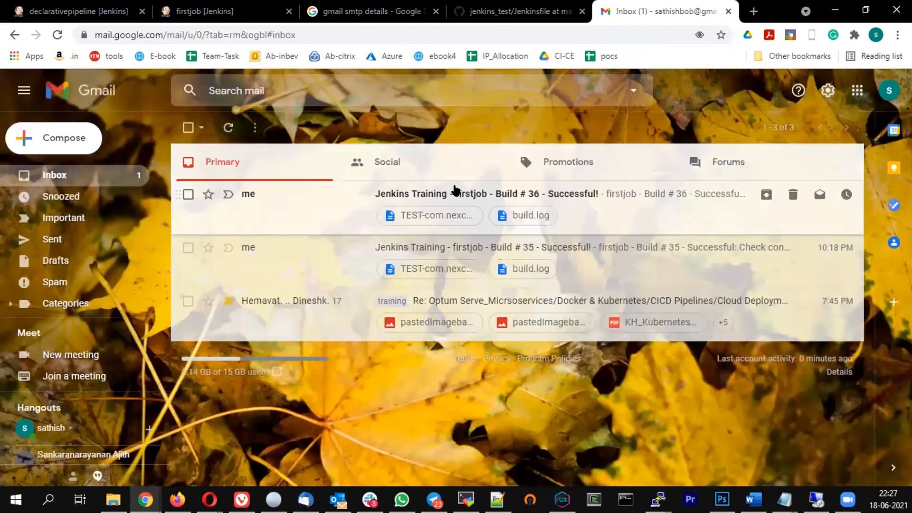
left_click(455, 195)
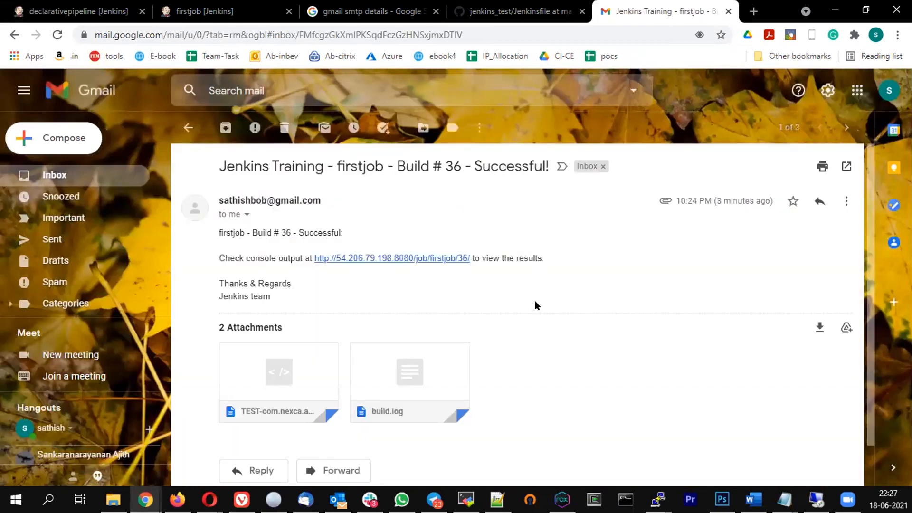
left_click(285, 127)
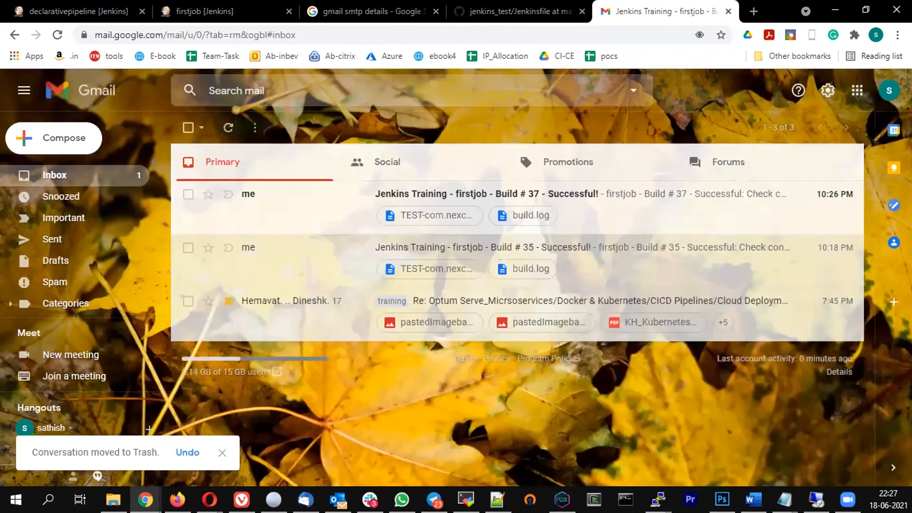
left_click(561, 198)
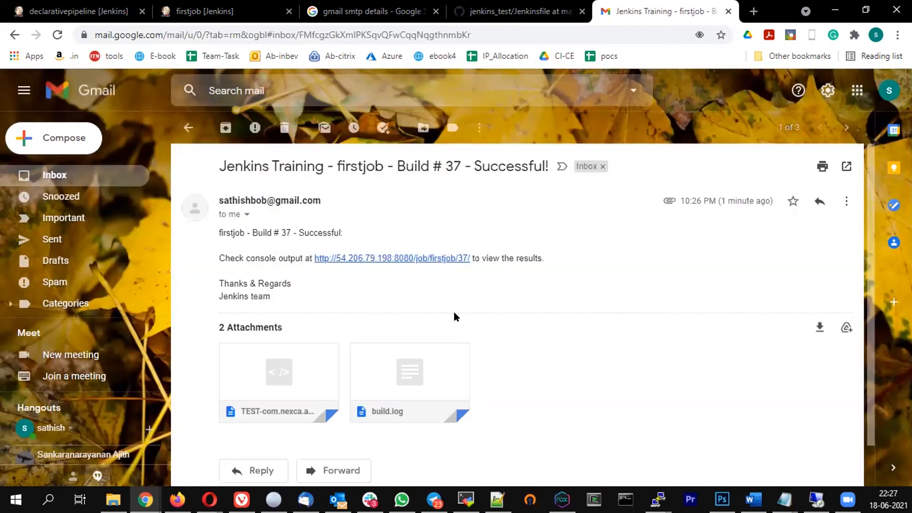
left_click(285, 128)
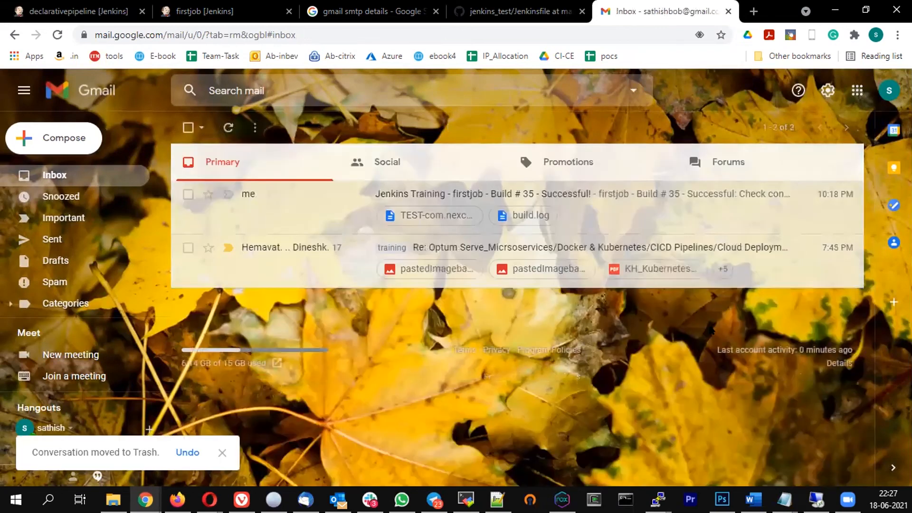
left_click(118, 11)
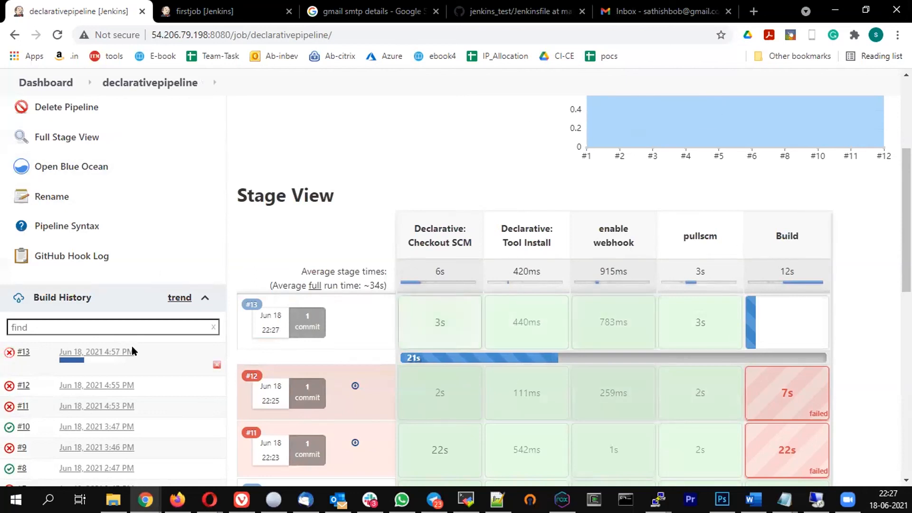
Check build #13's console output shows SUCCESS after the email was sent, then return to Gmail
left_click(35, 352)
left_click(53, 406)
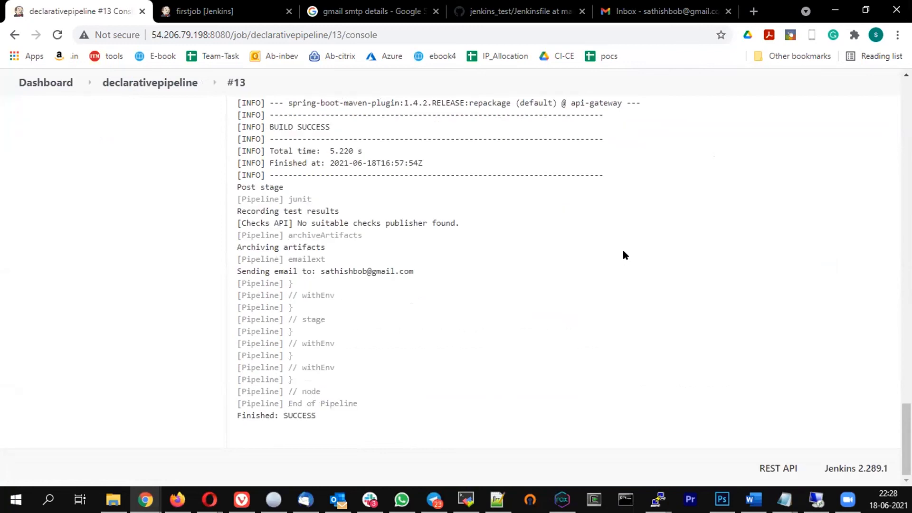
left_click(665, 11)
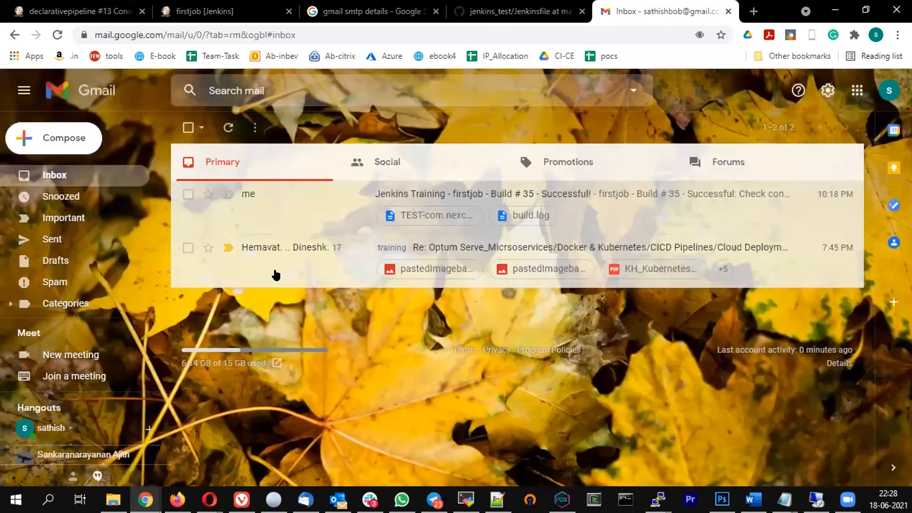
Refresh Gmail, open the 'declarativepipeline - Build # 13 - Fixed' email and highlight its subject and build link
left_click(228, 125)
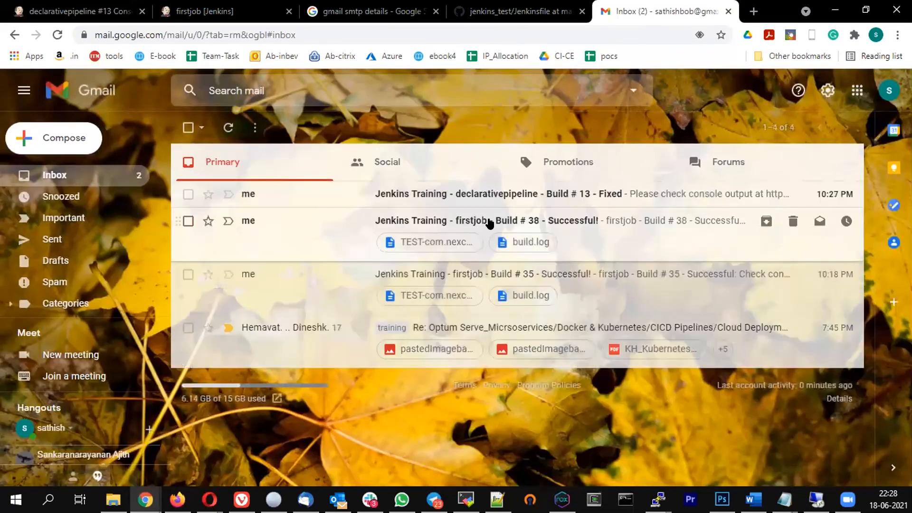
left_click(494, 195)
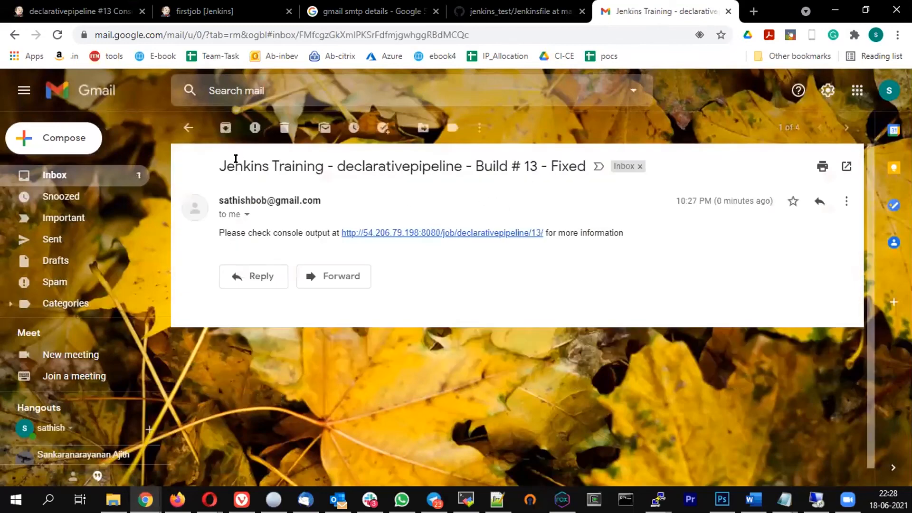
left_click_drag(241, 162, 539, 160)
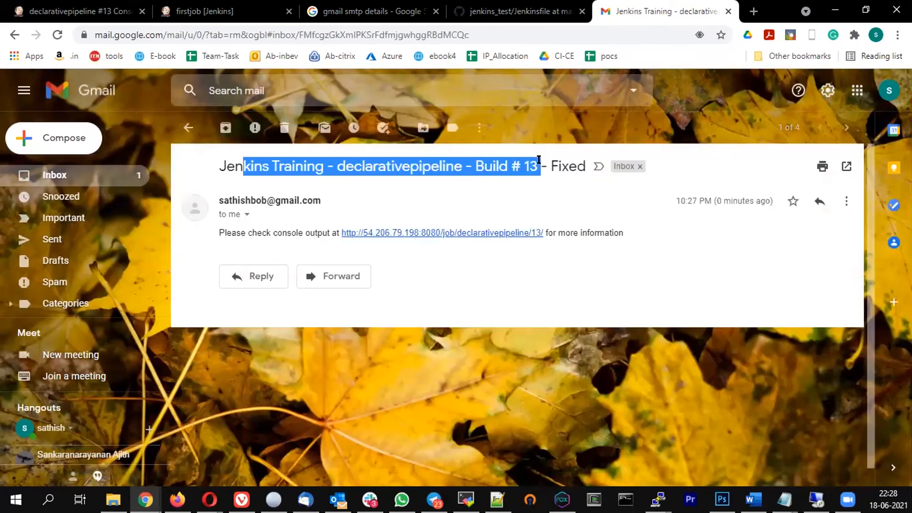
double_click(557, 164)
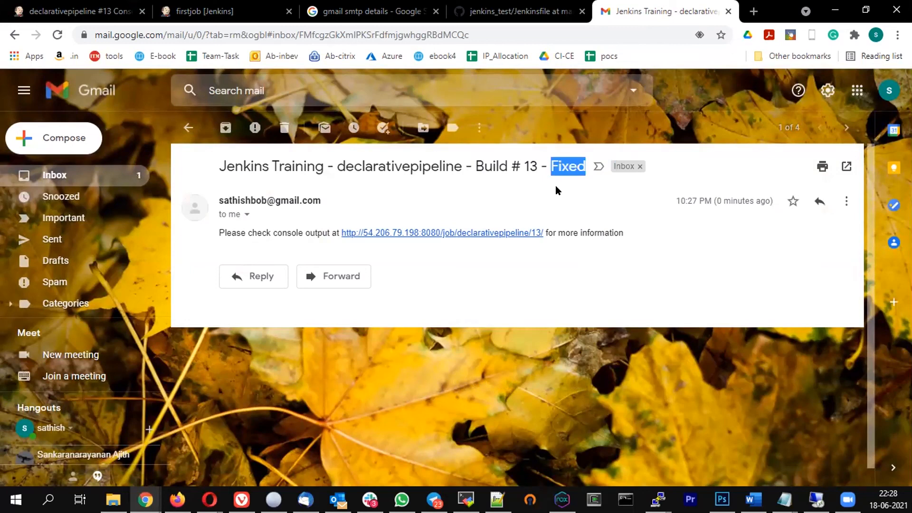
left_click_drag(618, 230, 441, 233)
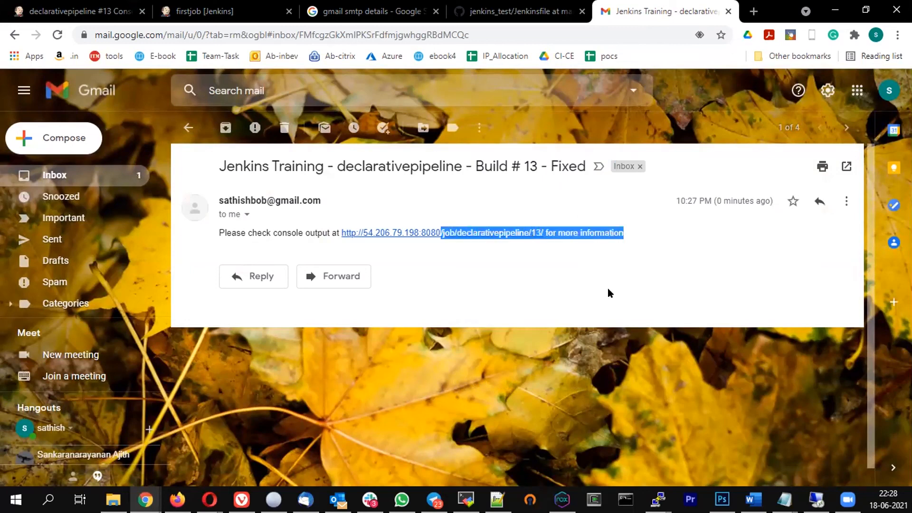
left_click(624, 270)
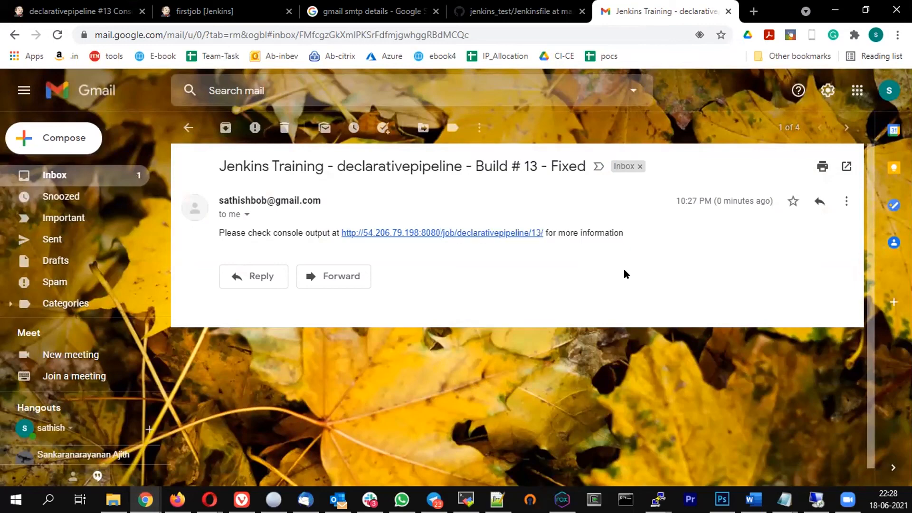
left_click(72, 11)
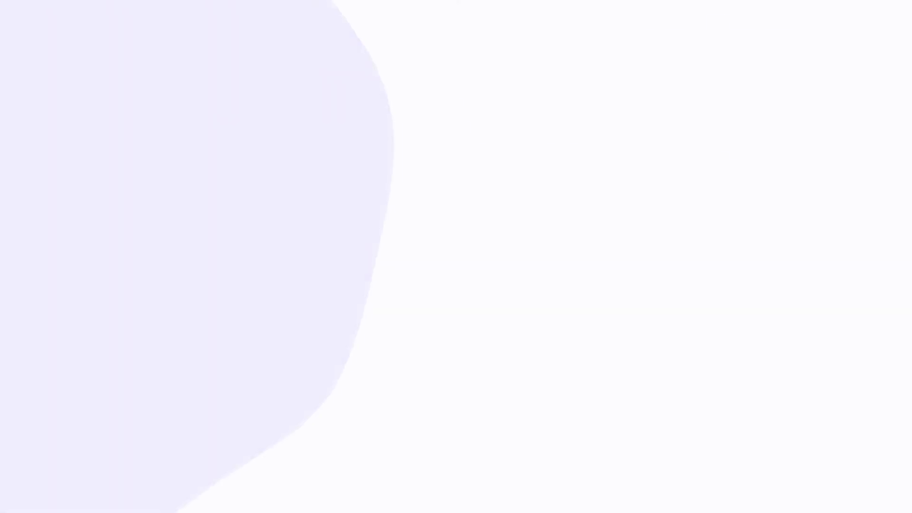